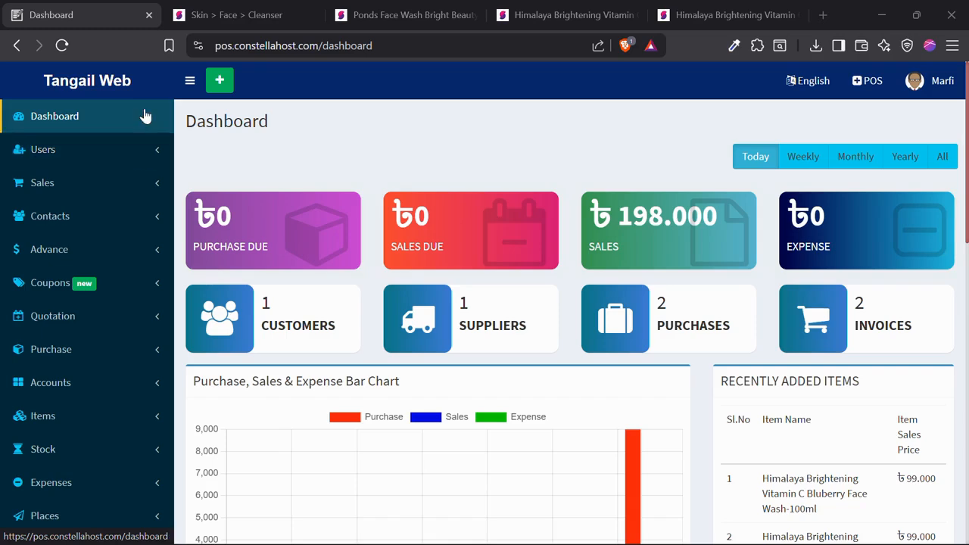
- Open the form for adding a new item to the inventory
scroll(123, 271, down, 1)
scroll(121, 280, down, 1)
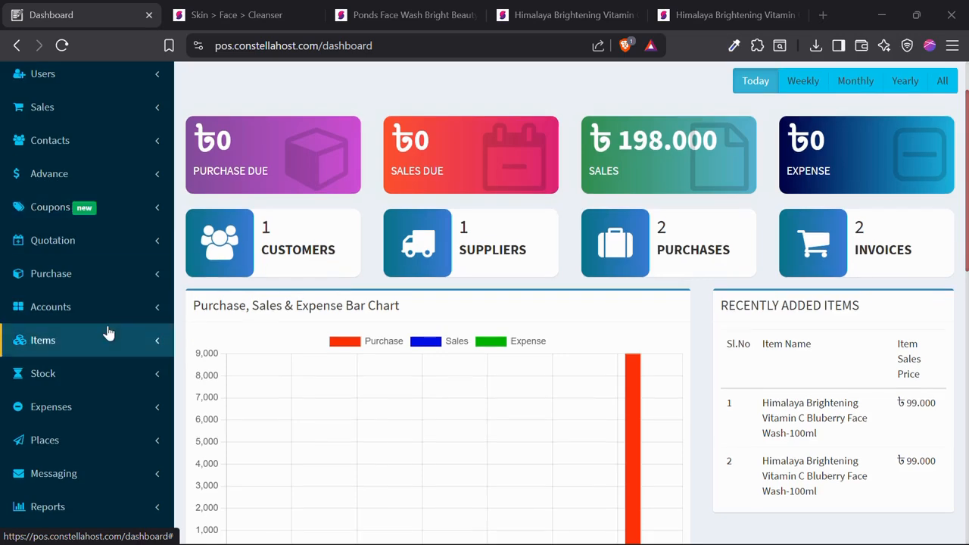
click(108, 338)
scroll(114, 328, down, 2)
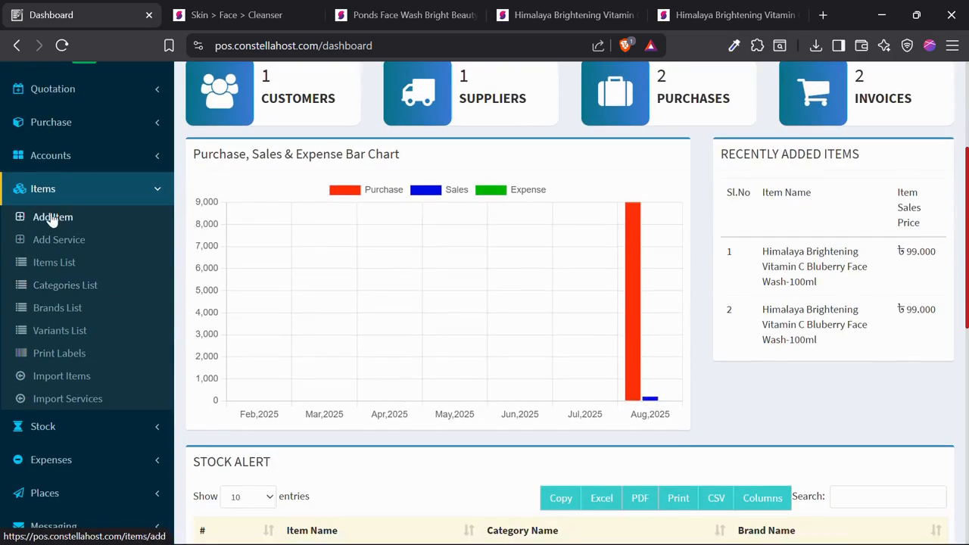
click(52, 218)
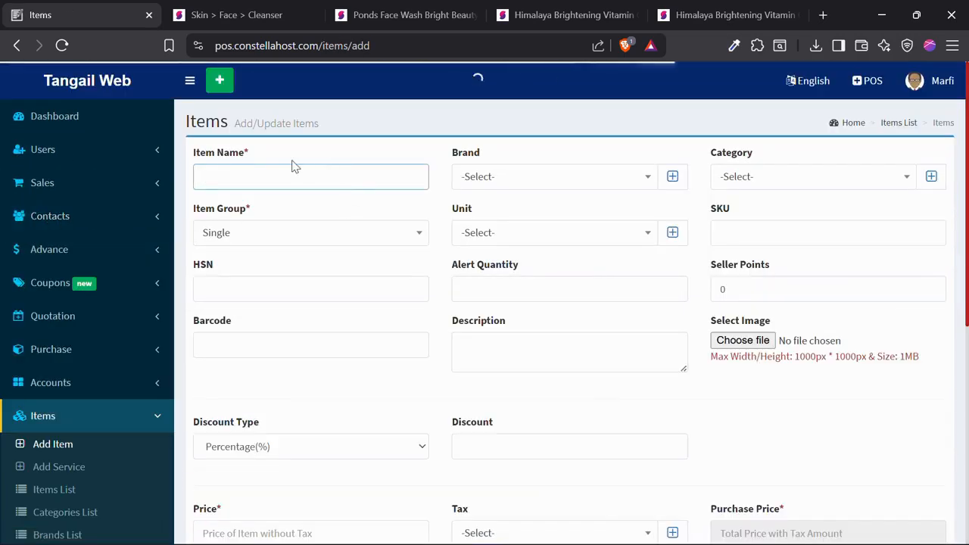
- Copy the product name "Ponds Face Wash Bright Beauty" from the Shajgoj product page into the new item's name
click(352, 16)
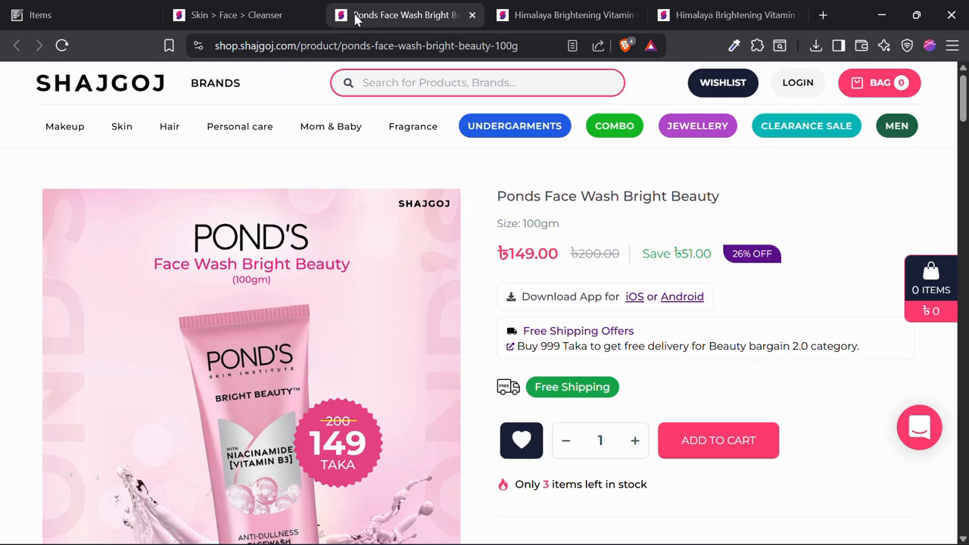
drag(356, 19, 228, 19)
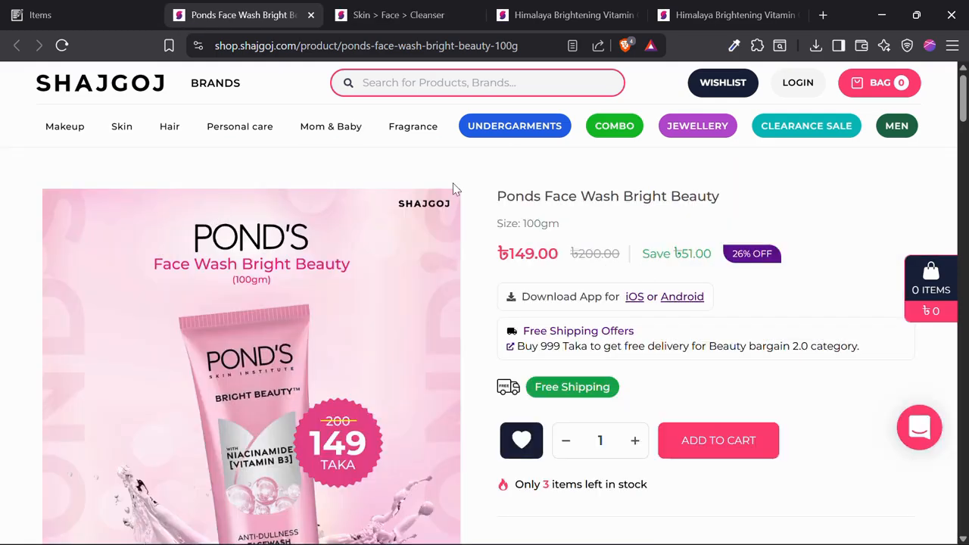
drag(499, 195, 731, 198)
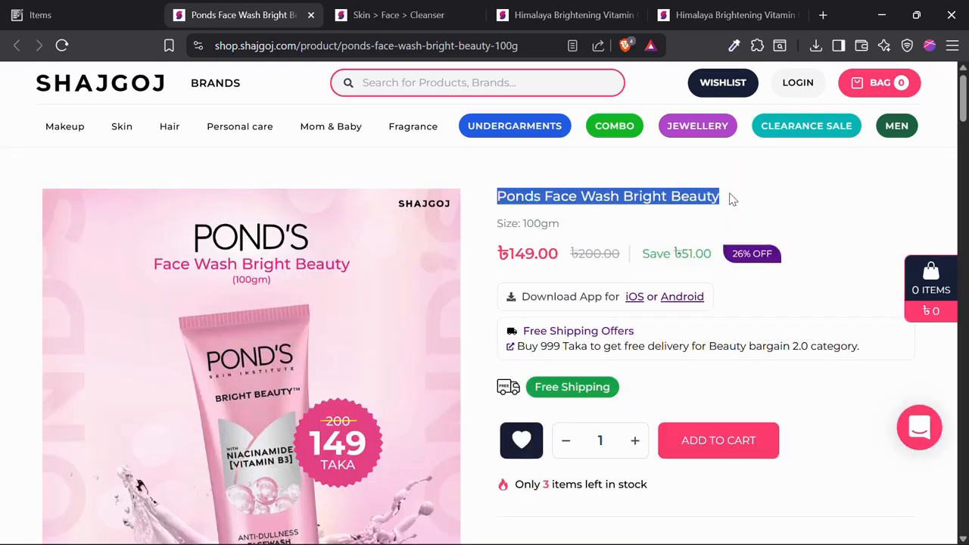
key(ctrl+c)
click(66, 17)
click(261, 181)
key(ctrl+v)
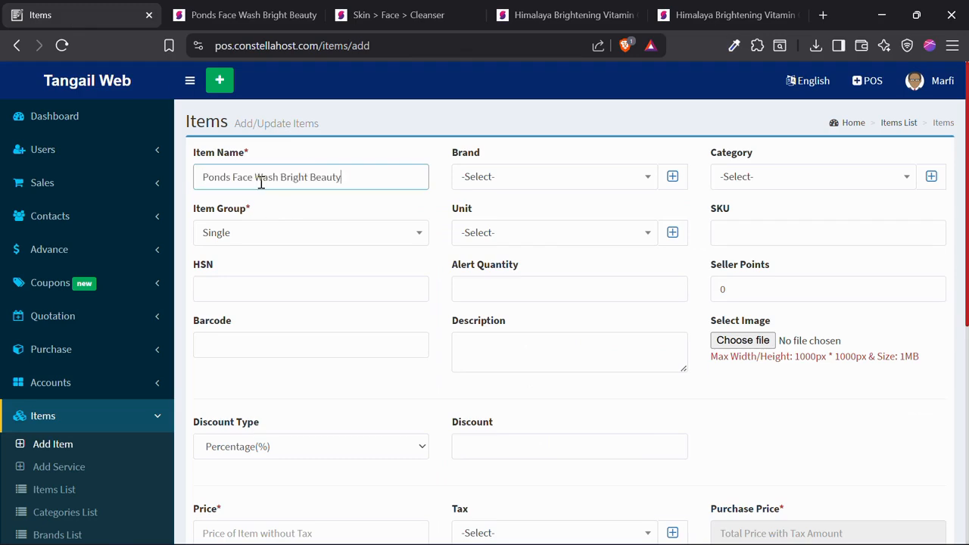
- Copy "Ponds" from the product page's title and add it as a new brand for the item
click(485, 186)
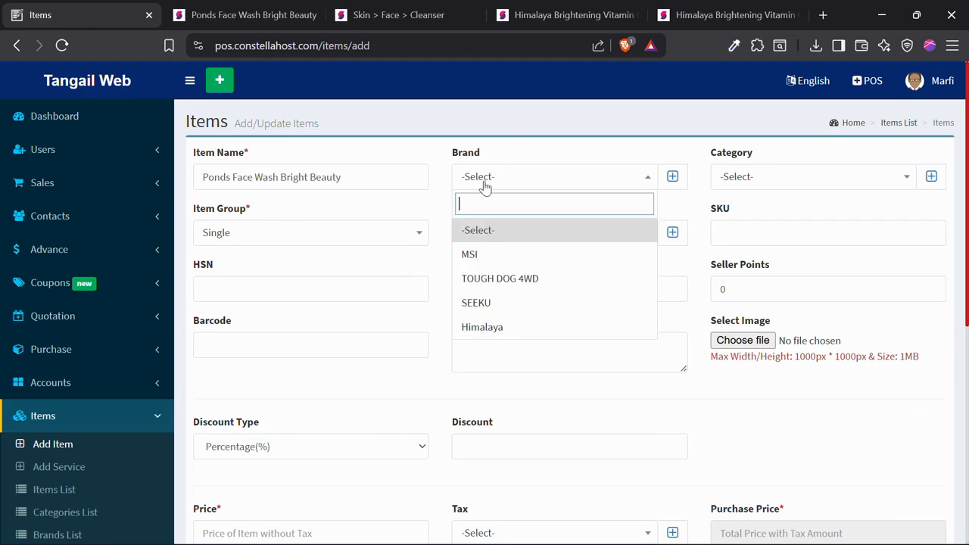
click(234, 23)
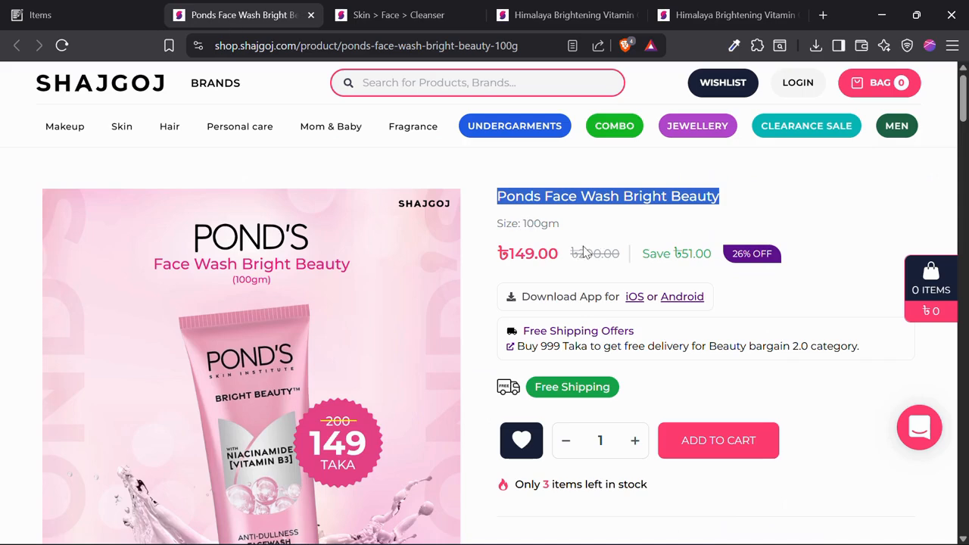
double_click(500, 194)
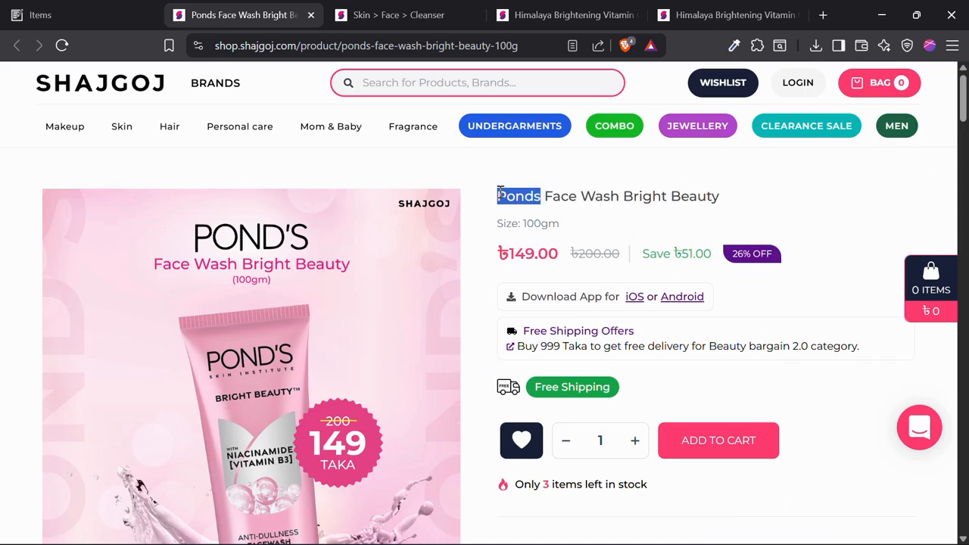
click(34, 14)
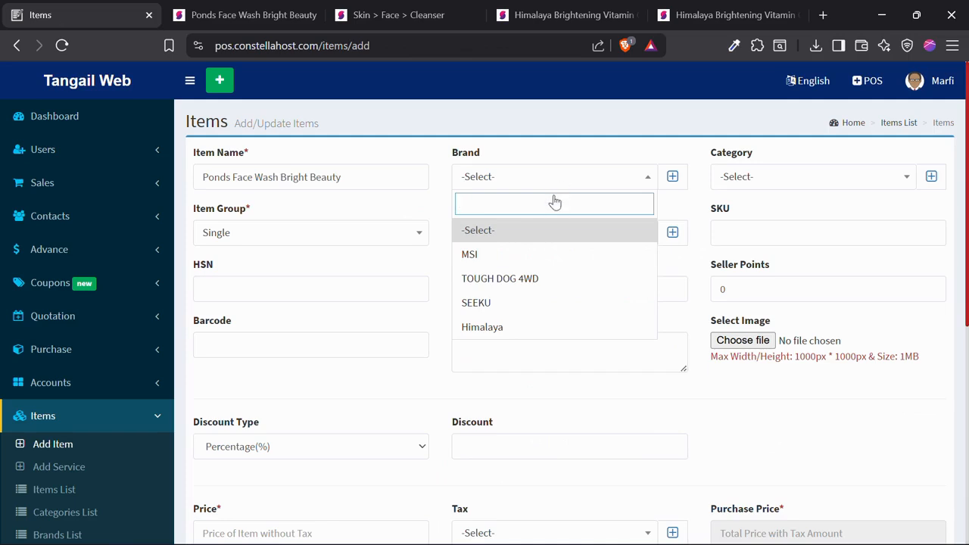
click(509, 179)
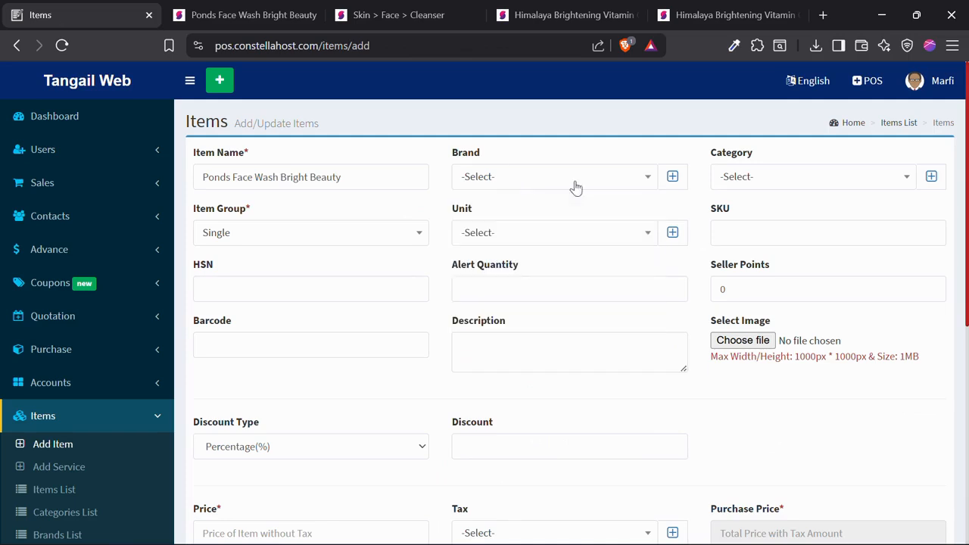
click(674, 181)
click(436, 168)
key(ctrl+v)
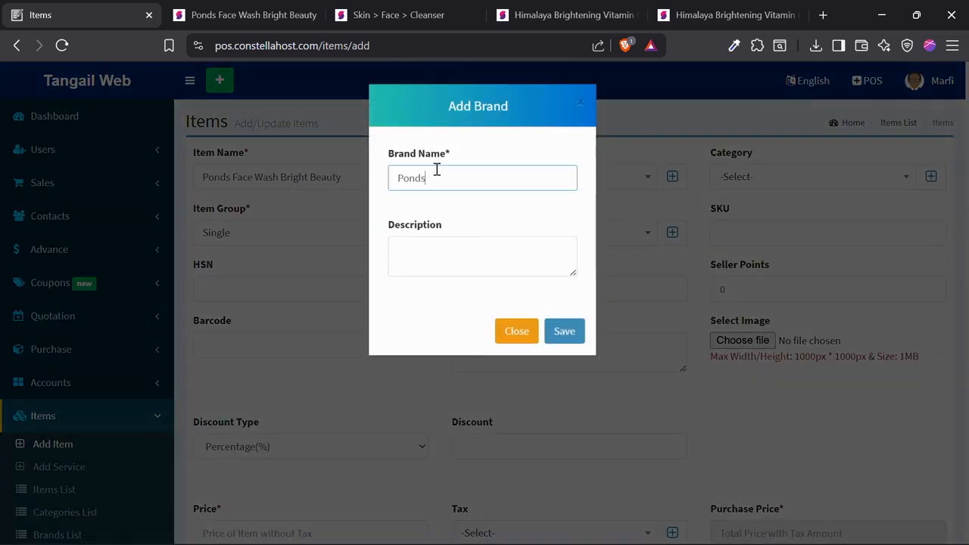
click(561, 331)
click(550, 136)
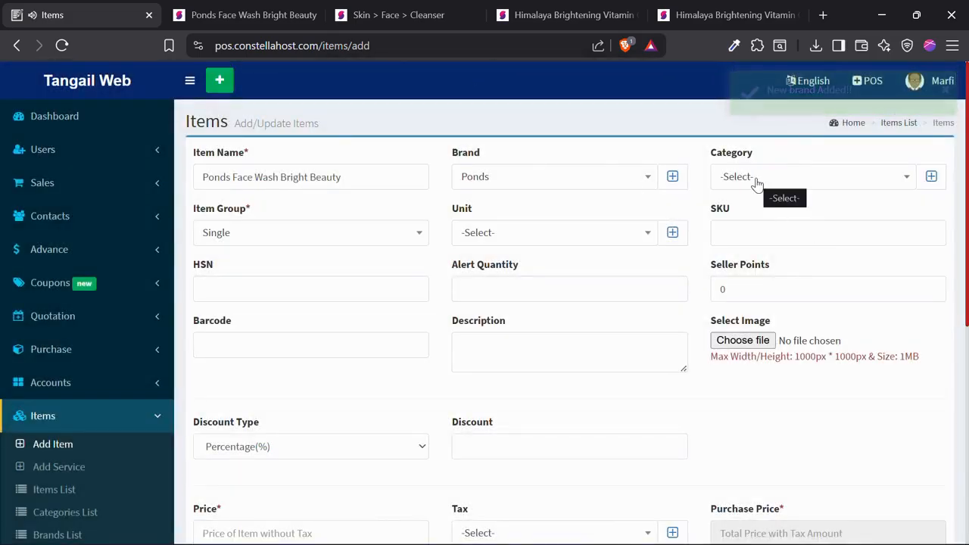
- Assign the item to the existing Cleanser category
click(757, 180)
click(277, 17)
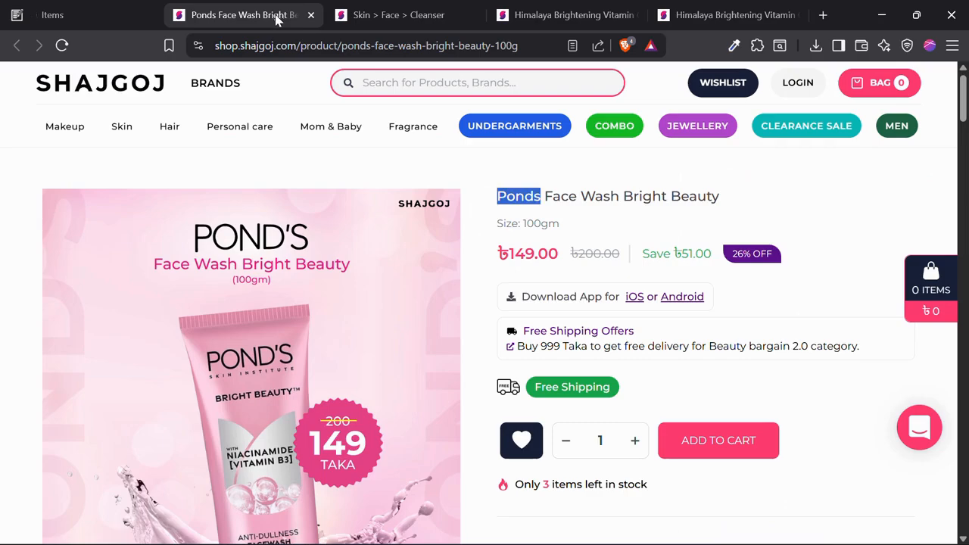
click(89, 17)
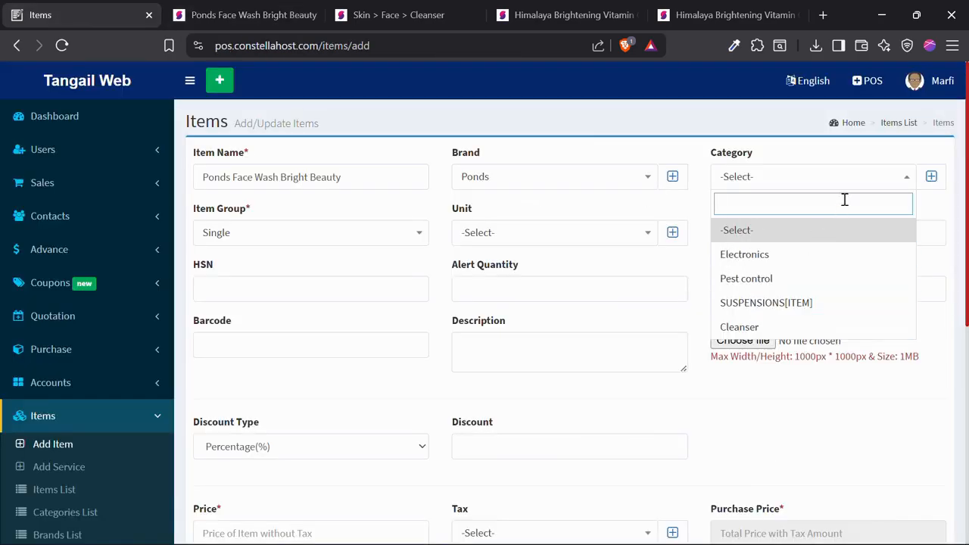
click(931, 178)
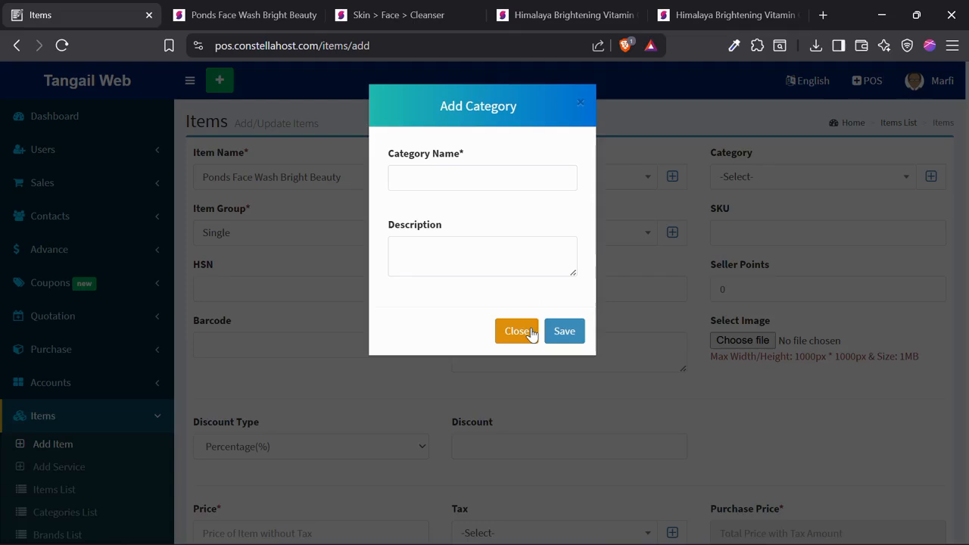
click(518, 331)
click(772, 190)
click(736, 329)
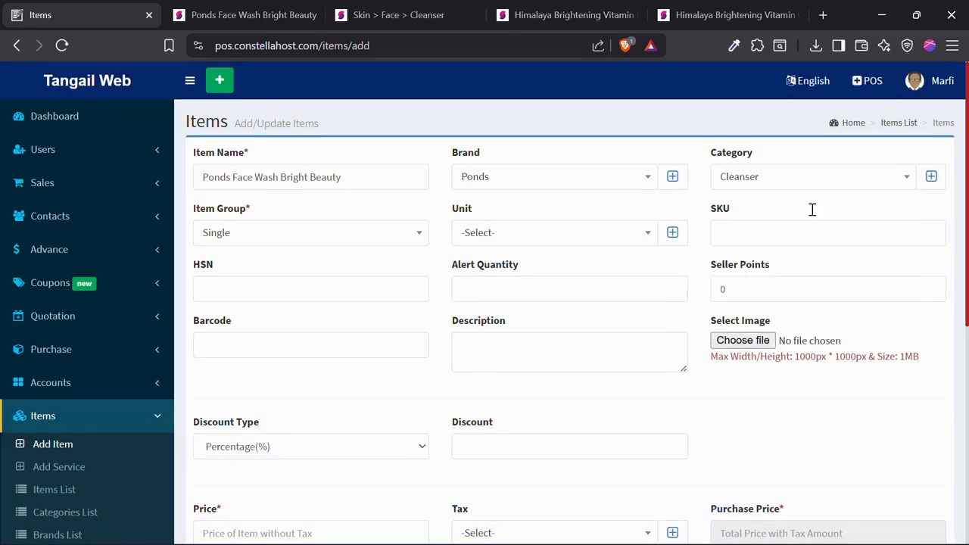
- Keep the item group as Single and set the unit to PCS
click(295, 248)
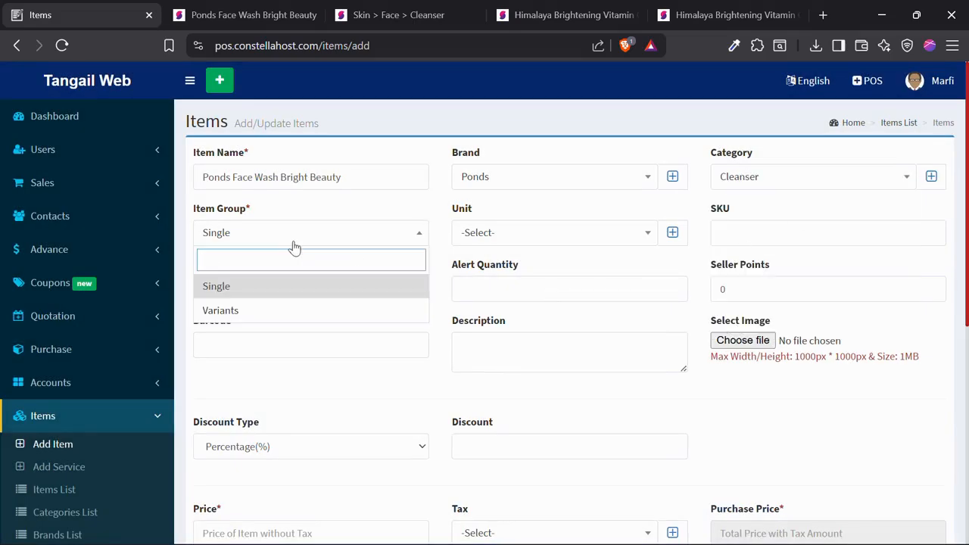
click(262, 288)
click(477, 240)
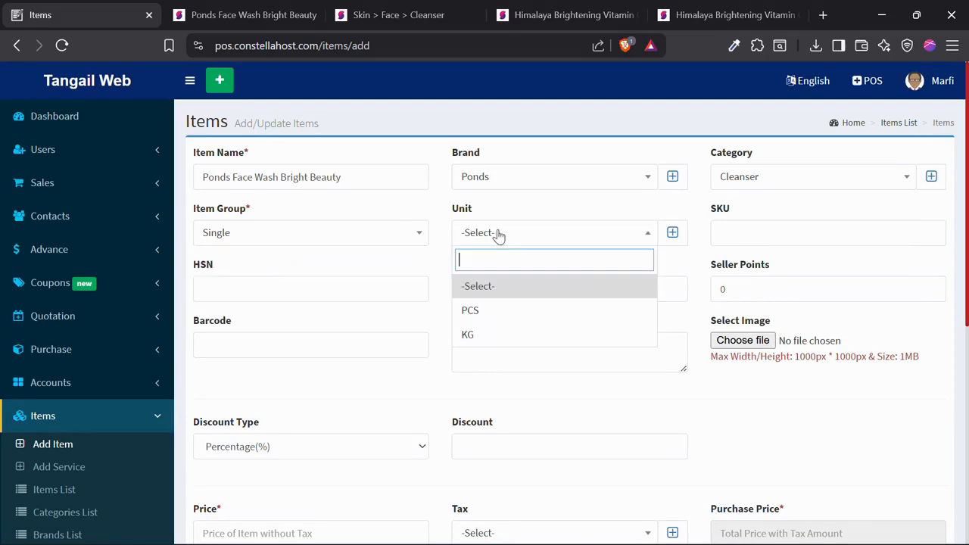
click(485, 310)
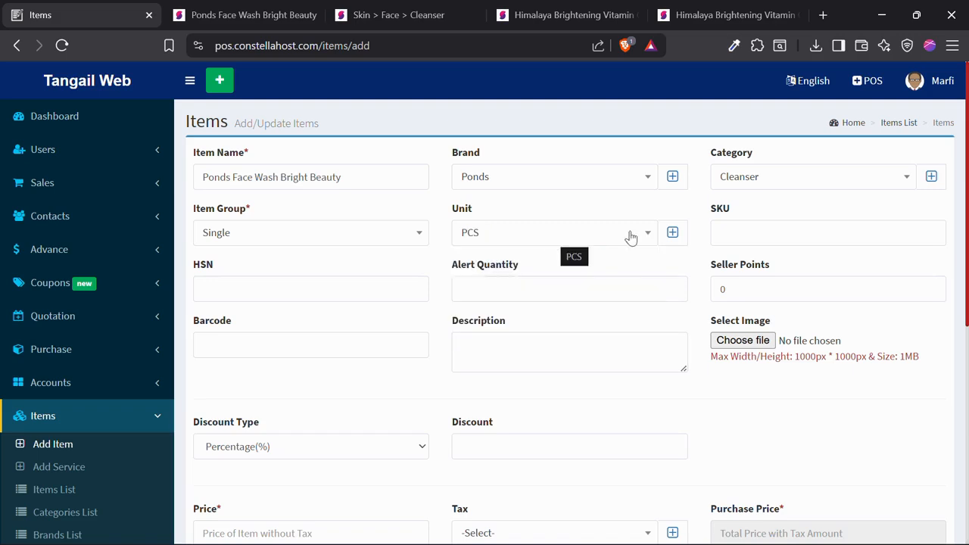
- Enter ABCD as the item's SKU and set the alert quantity to 3
click(732, 229)
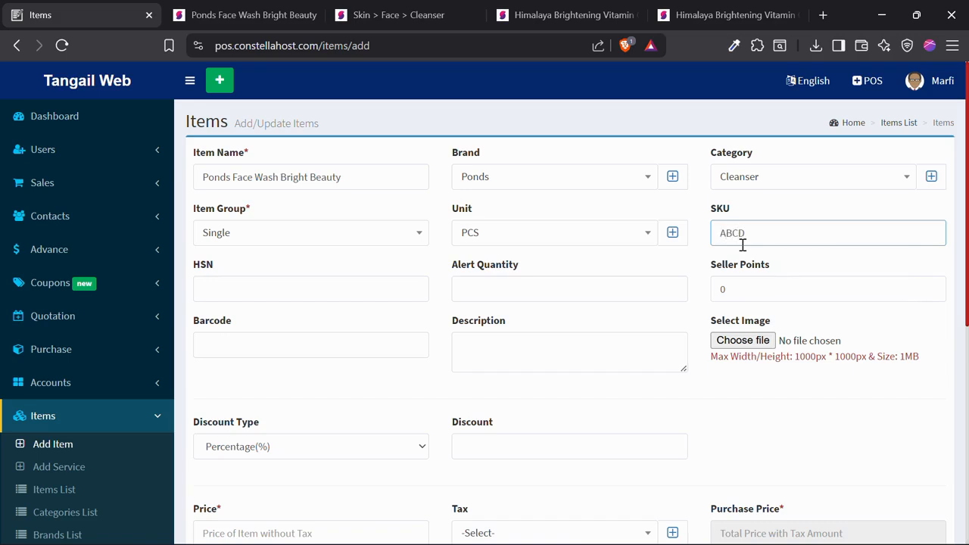
double_click(742, 244)
click(505, 290)
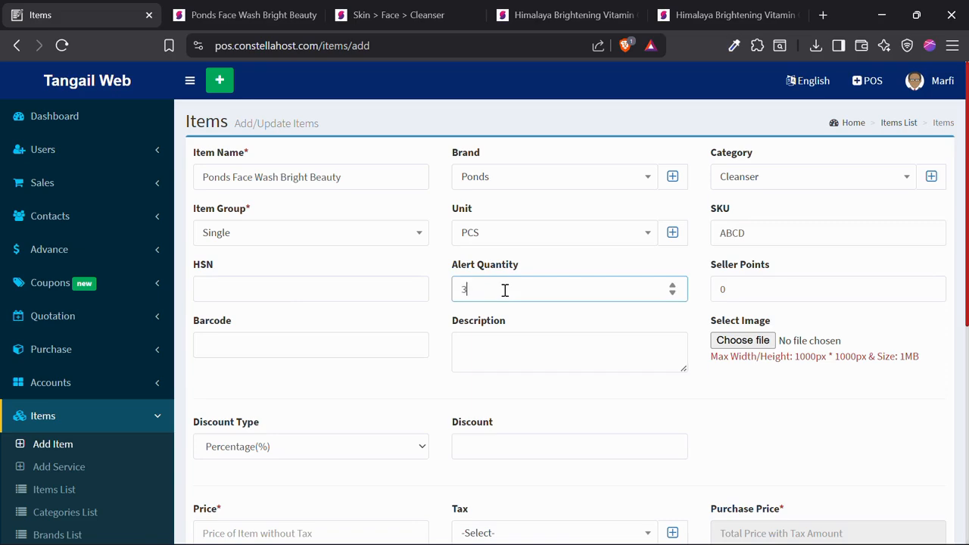
click(566, 330)
double_click(752, 265)
click(750, 267)
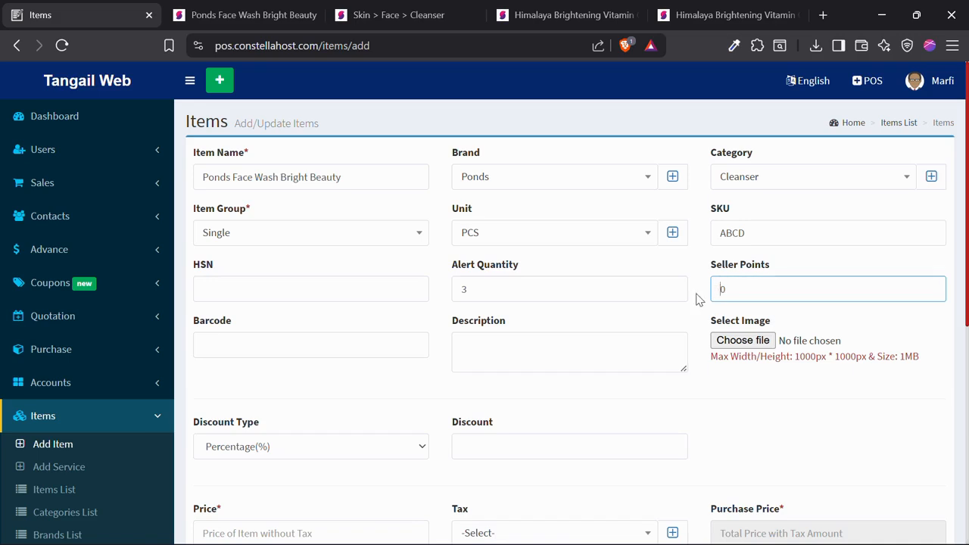
- Copy the SKU ABCD into the barcode field and attach the product image 5151.jpg from the Test folder
scroll(288, 302, down, 1)
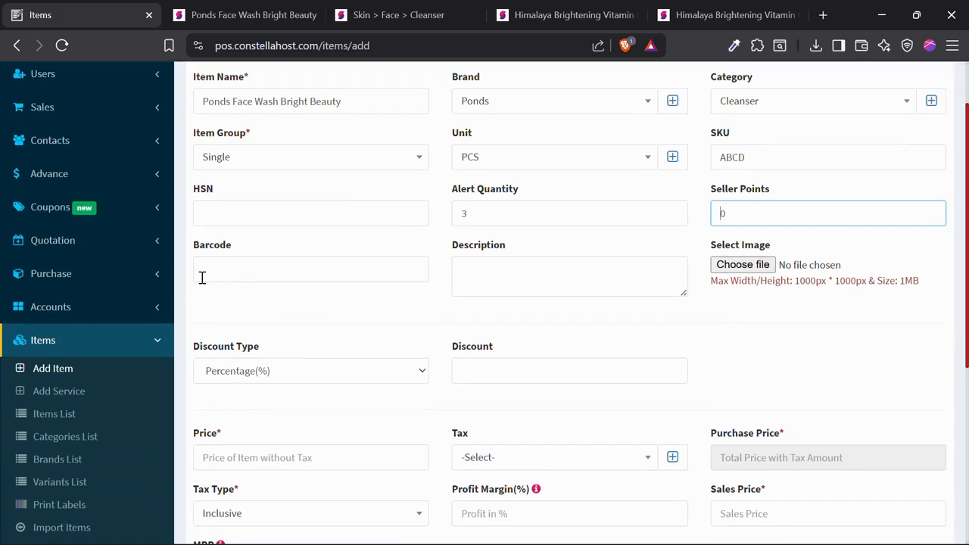
click(217, 267)
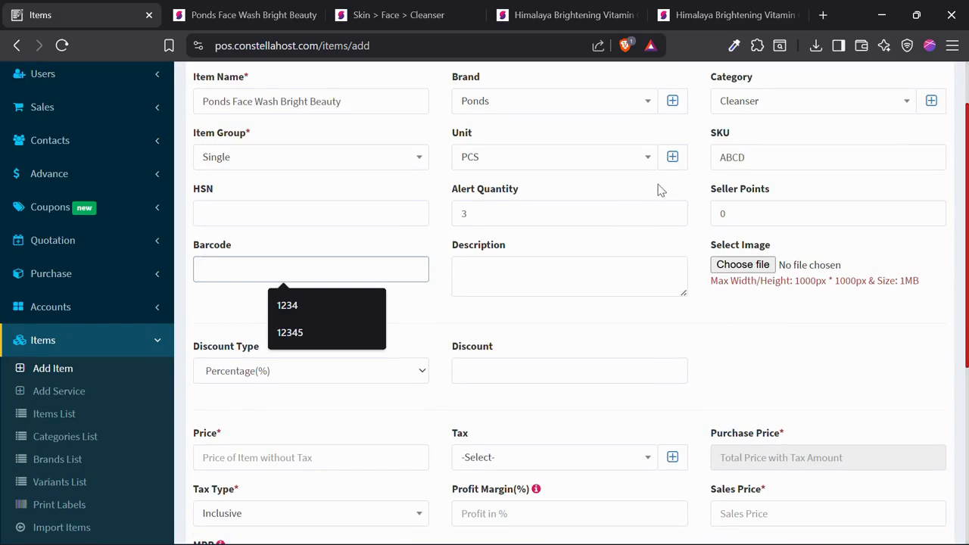
click(736, 159)
double_click(736, 160)
key(ctrl+c)
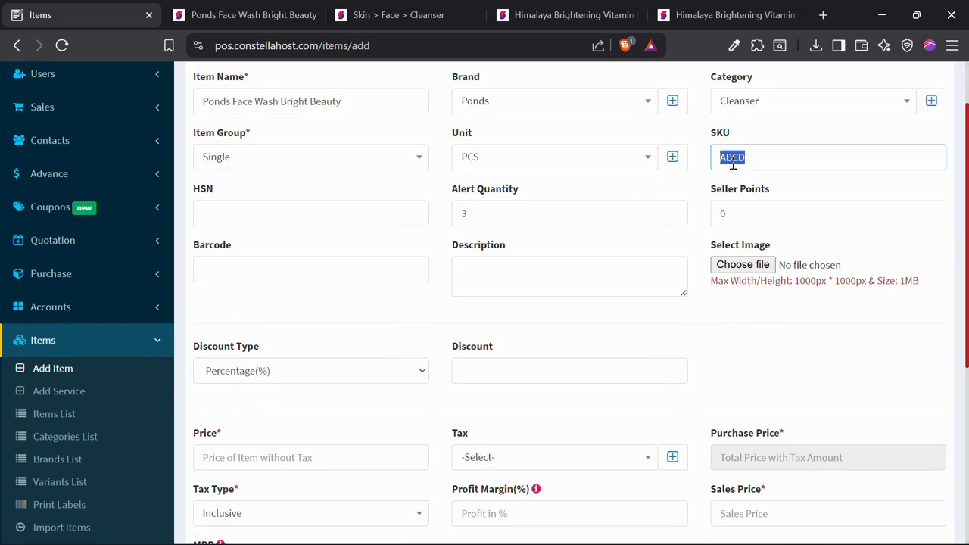
click(237, 263)
key(ctrl+v)
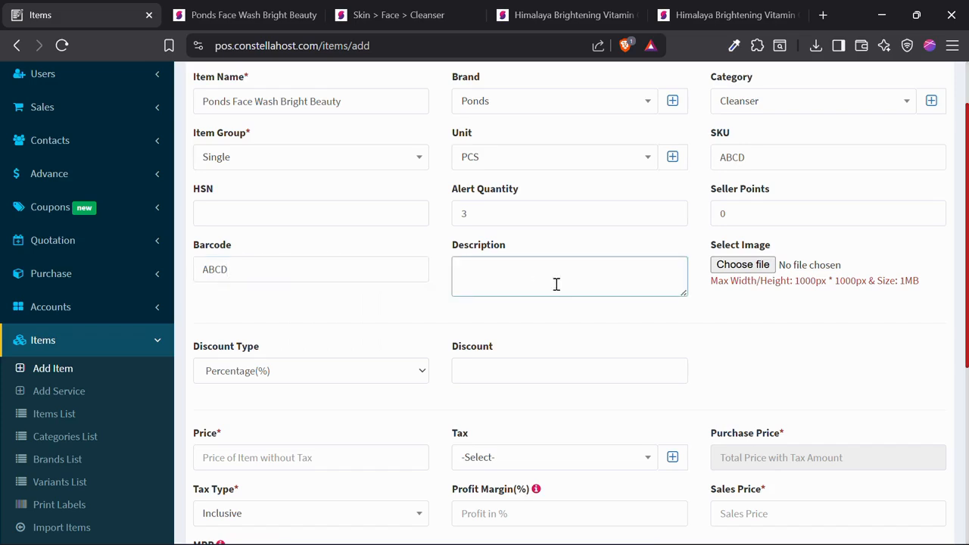
click(771, 268)
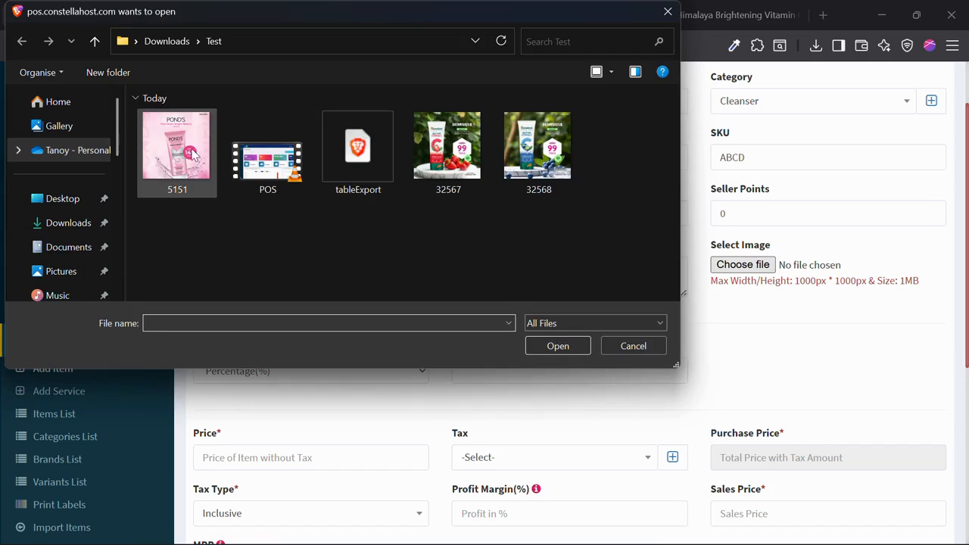
double_click(194, 153)
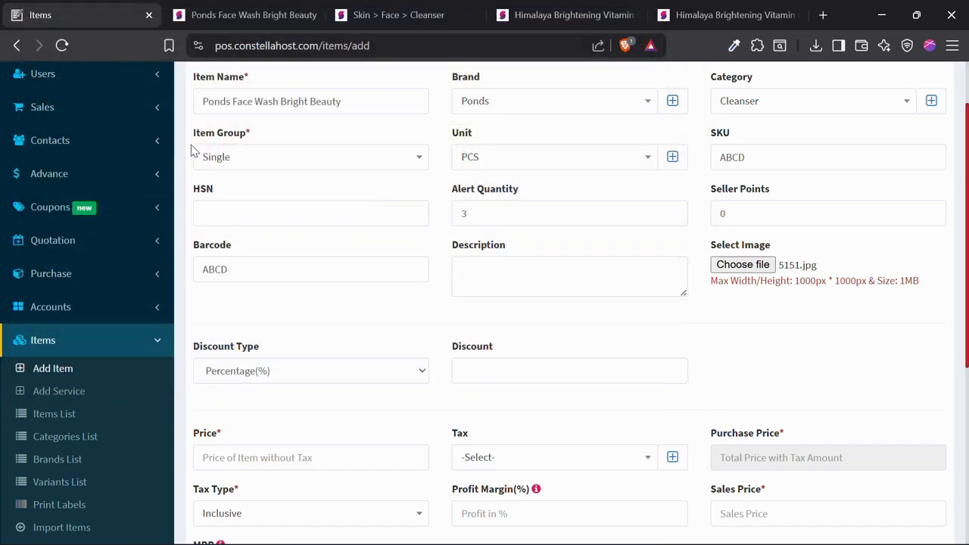
scroll(787, 272, down, 2)
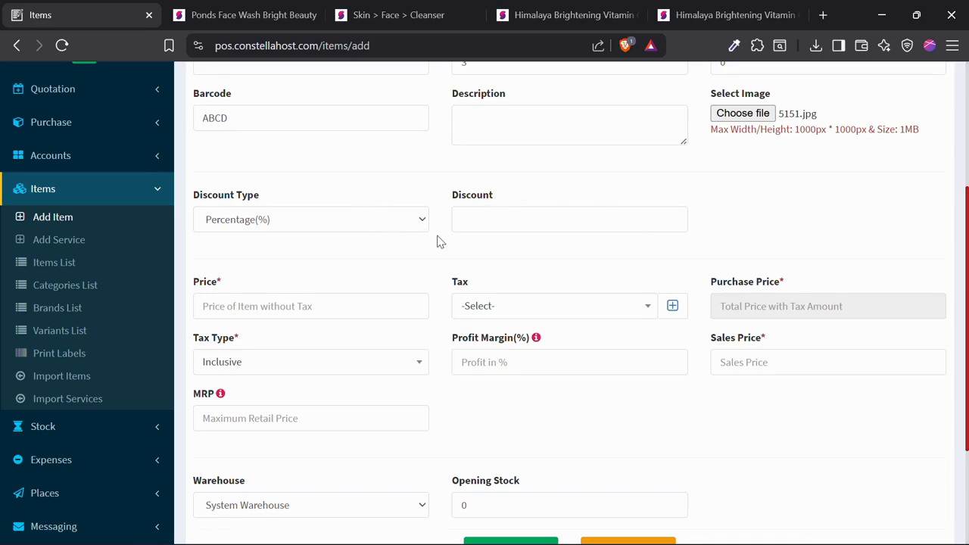
click(353, 218)
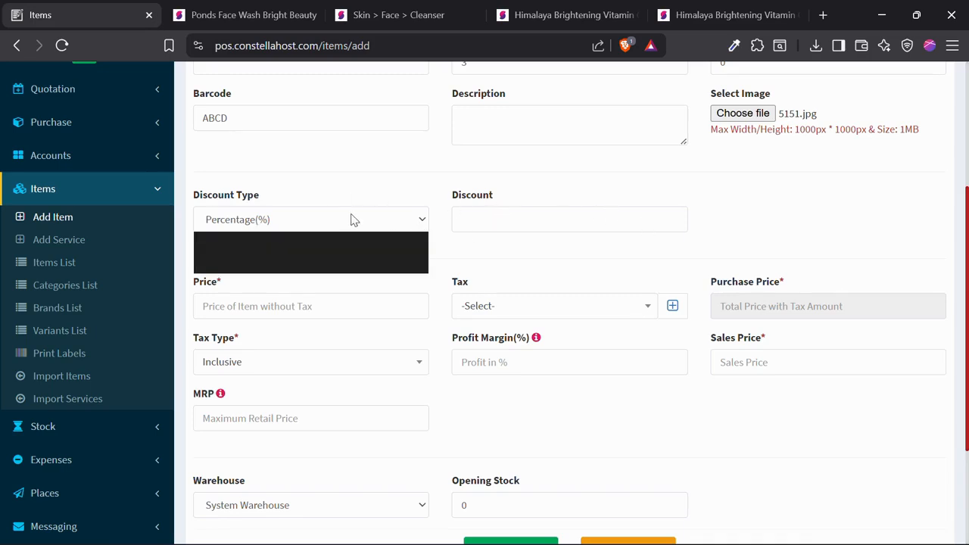
click(508, 218)
scroll(730, 213, down, 1)
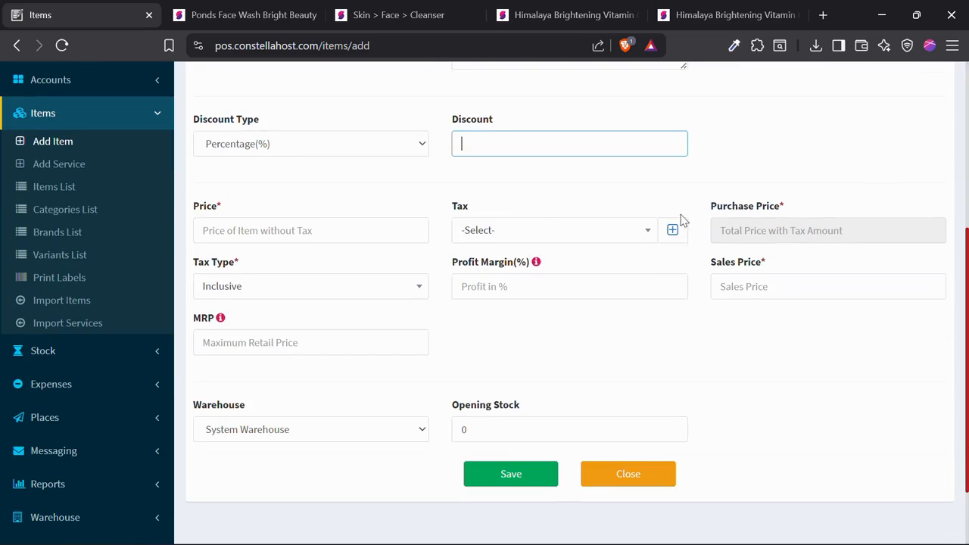
- Check the product's price on its Shajgoj page and set the item's price without tax to 130
click(256, 192)
click(247, 231)
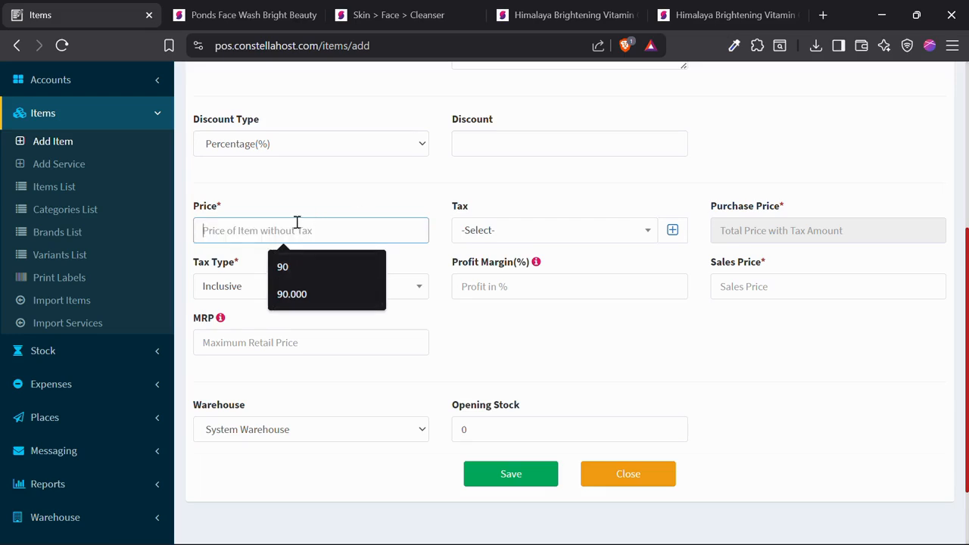
click(223, 10)
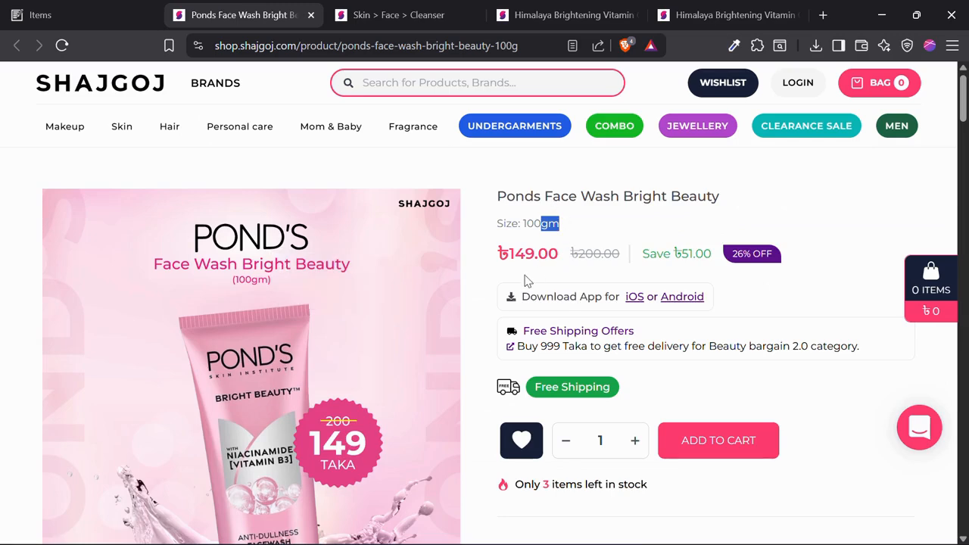
click(42, 14)
click(292, 231)
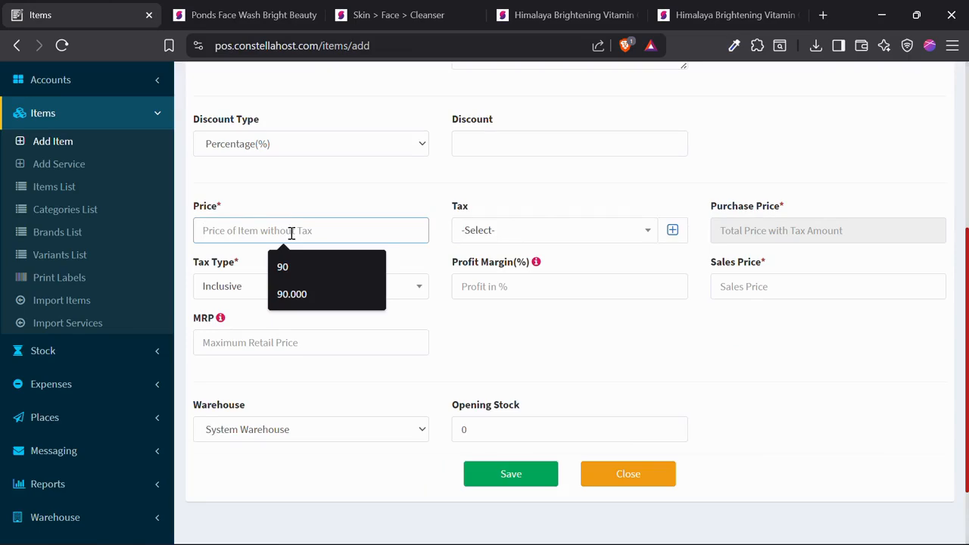
text(1)
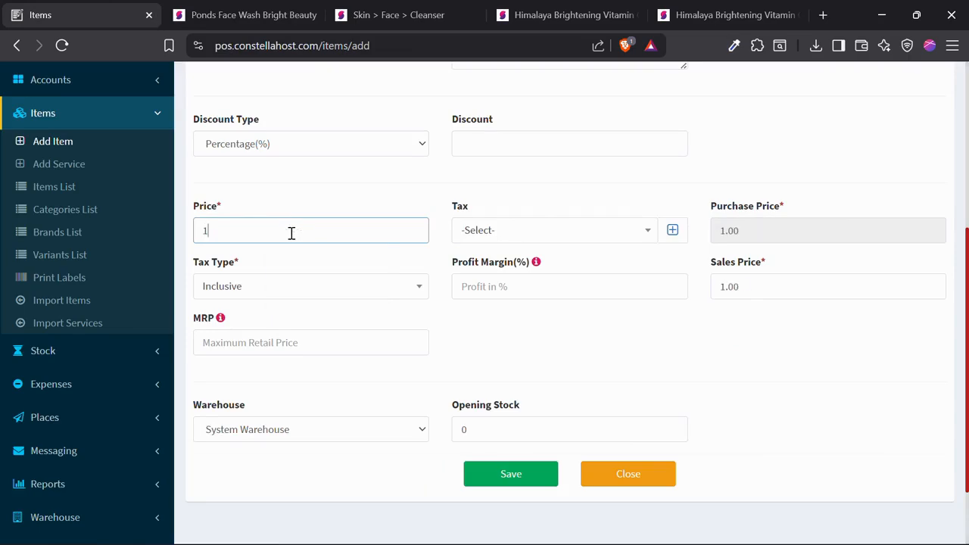
text(300)
key(BackSpace)
key(BackSpace)
click(309, 186)
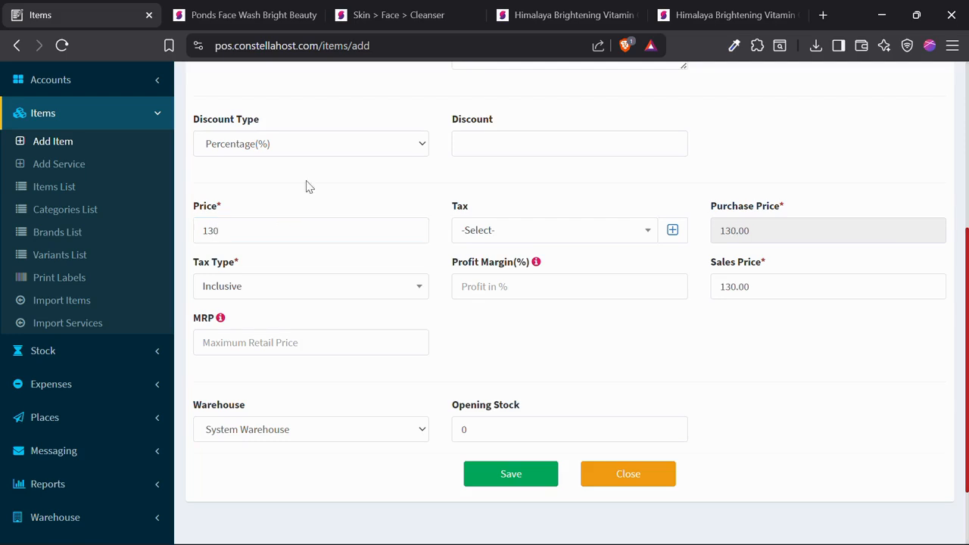
- Apply the existing VAT tax to the item
click(549, 232)
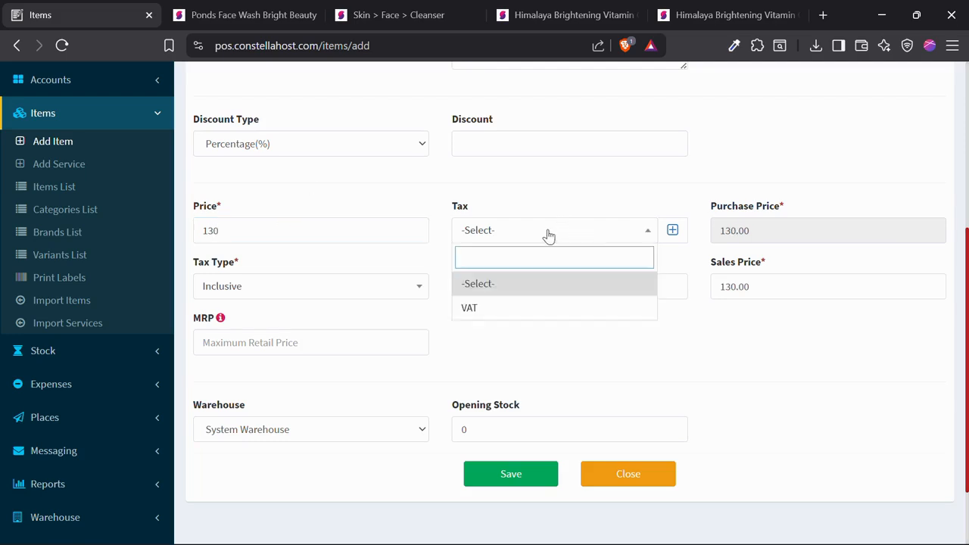
click(473, 310)
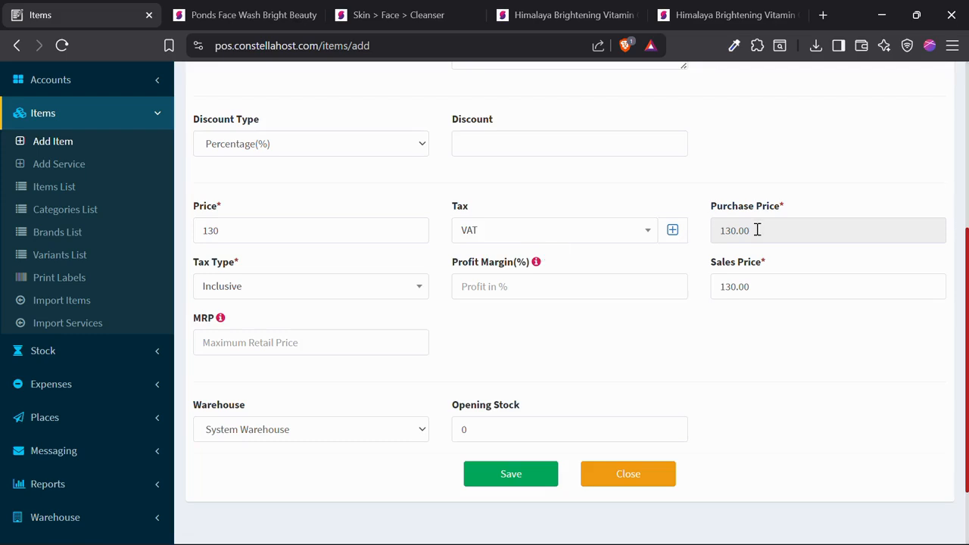
click(610, 231)
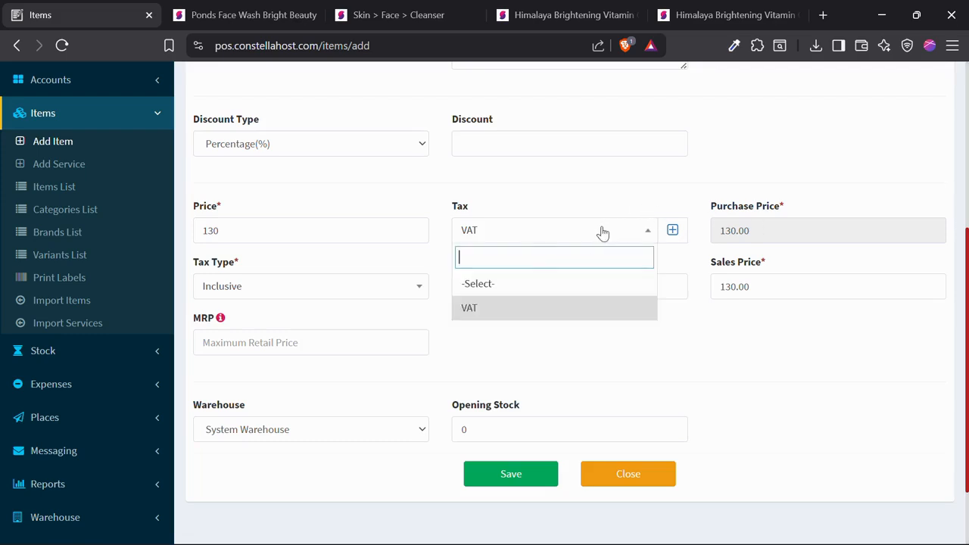
click(600, 230)
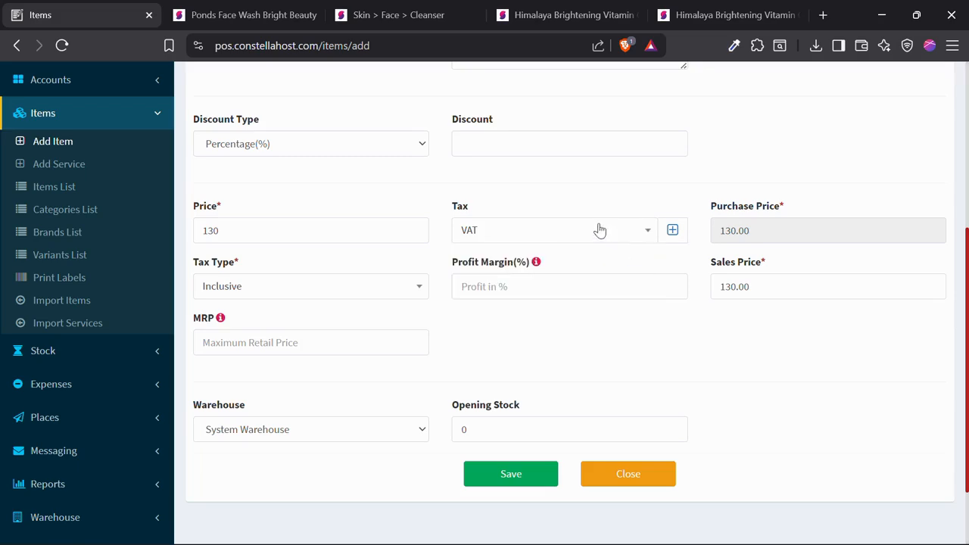
click(600, 230)
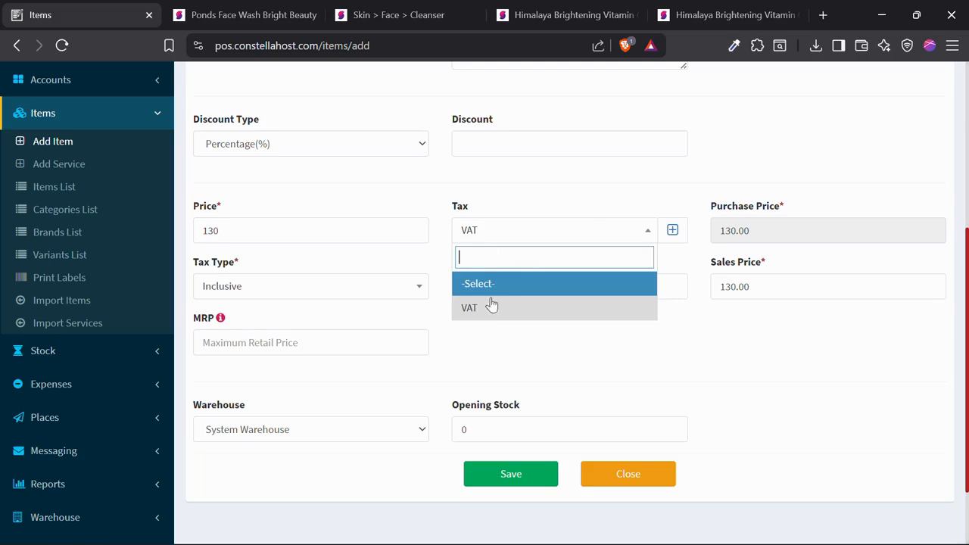
click(672, 230)
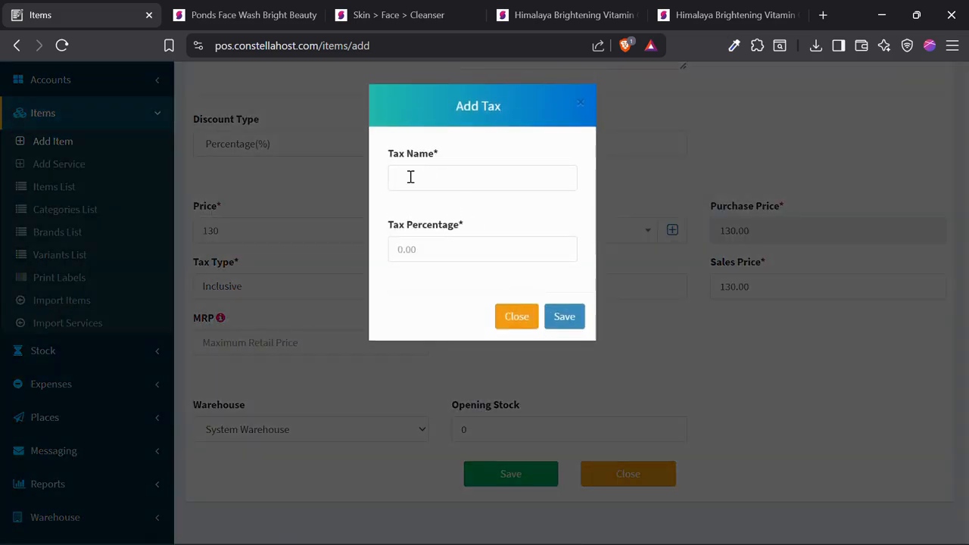
click(410, 177)
click(411, 250)
click(511, 318)
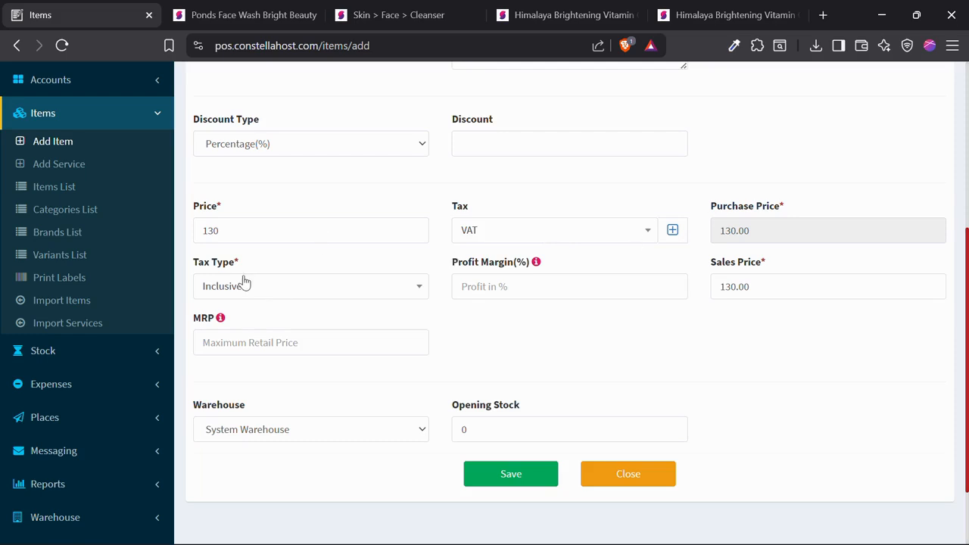
- Keep the tax type as Inclusive and leave the profit margin blank
click(274, 285)
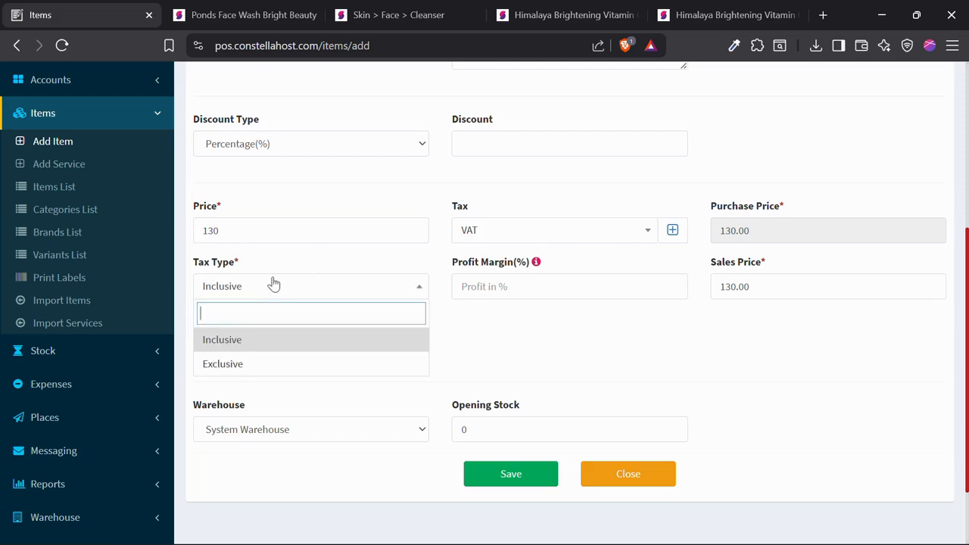
click(228, 342)
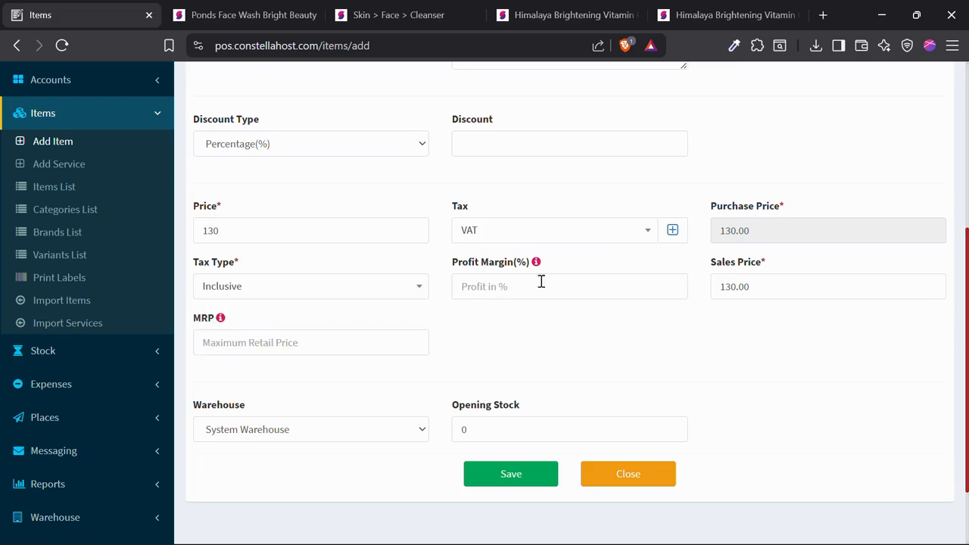
click(455, 286)
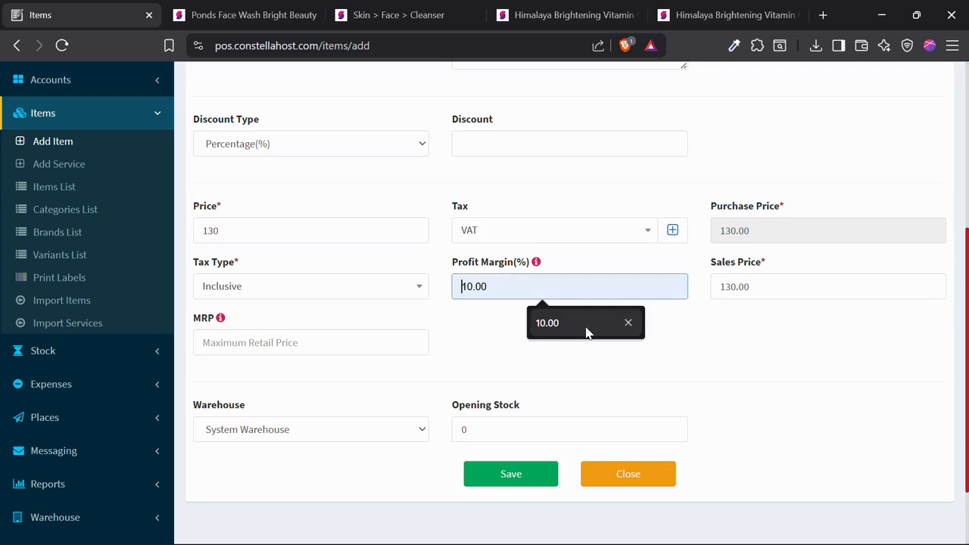
click(485, 350)
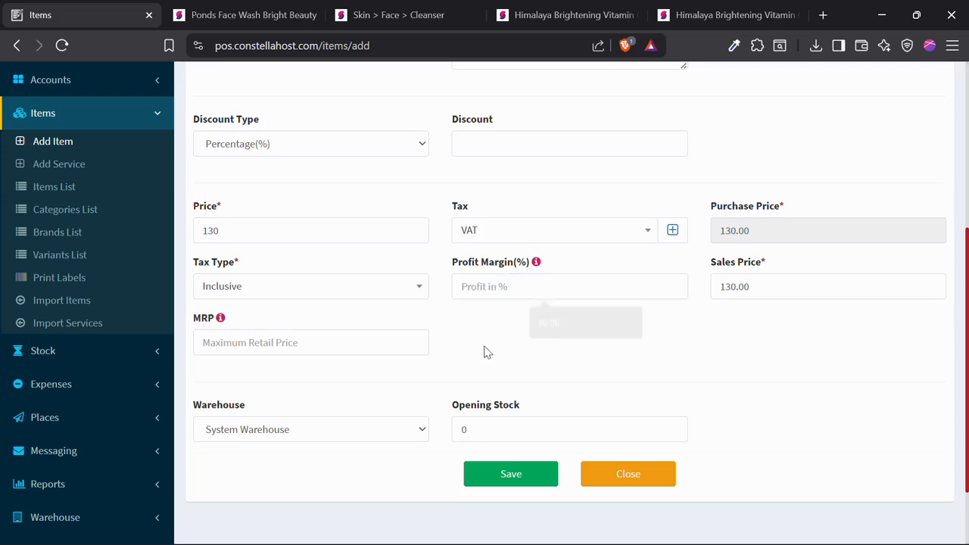
- Set the item's sales price to 149, matching the discounted price on the Shajgoj product page
double_click(748, 287)
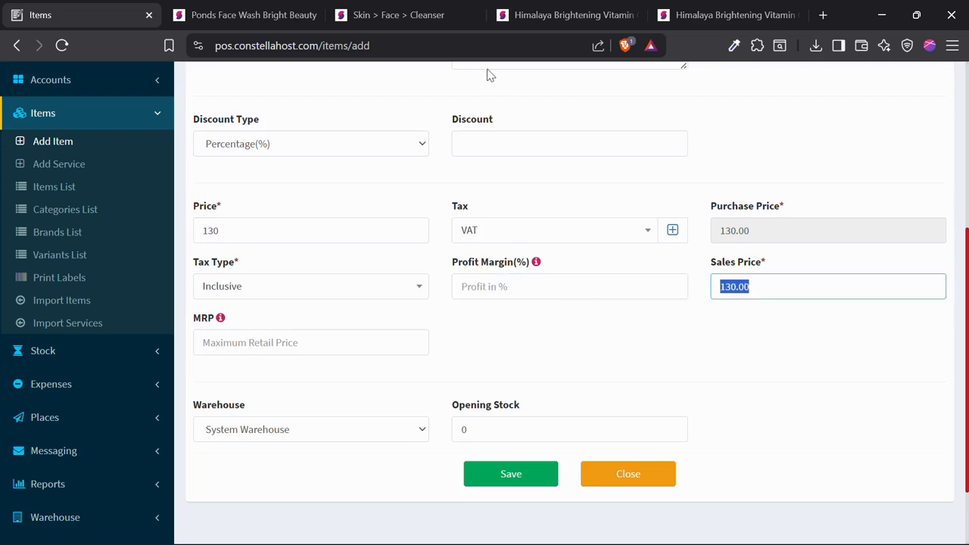
click(237, 18)
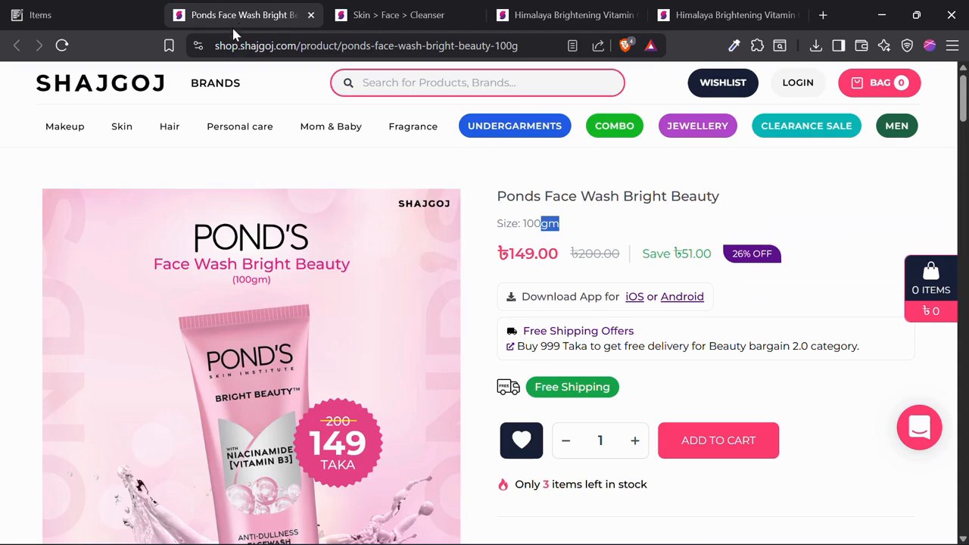
click(76, 17)
text(1)
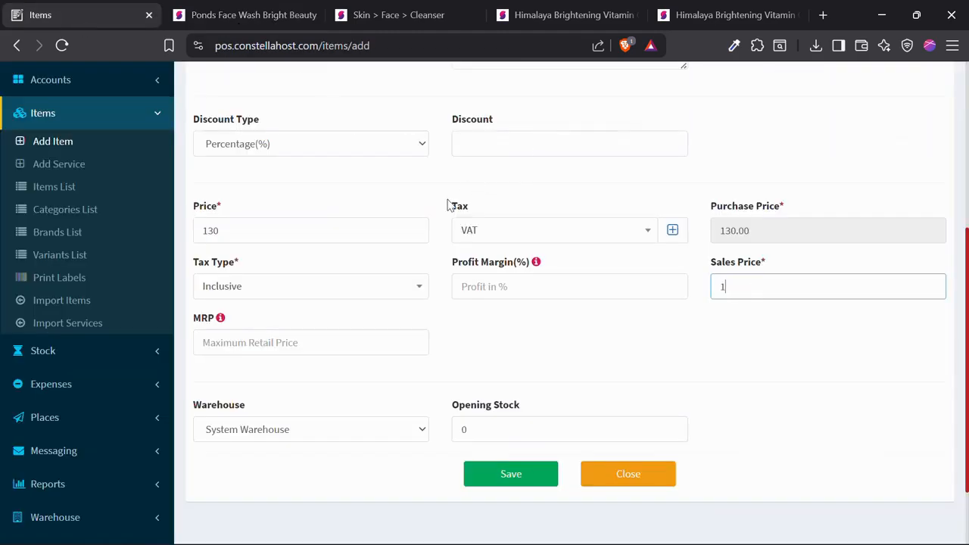
text(49)
click(553, 343)
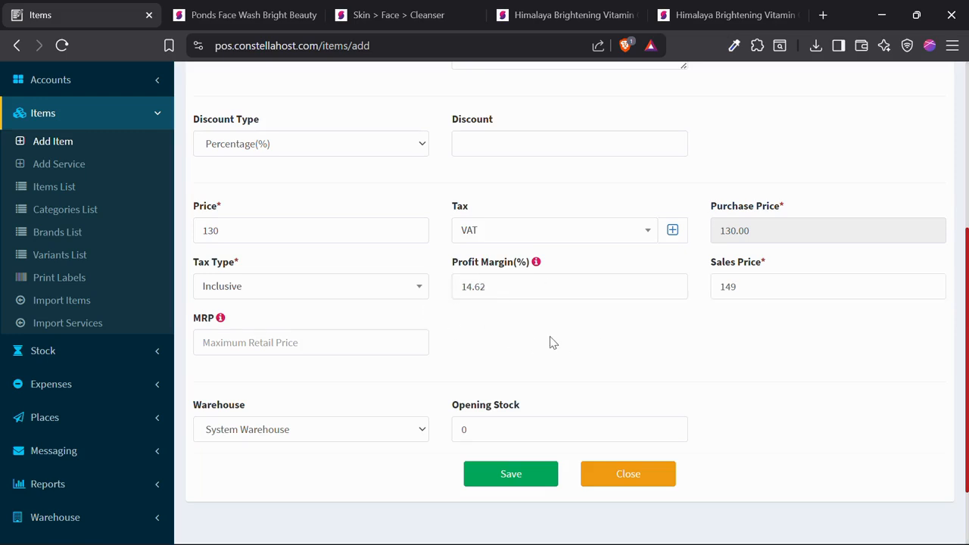
- Copy the sales price of 149 into the item's MRP field
click(263, 351)
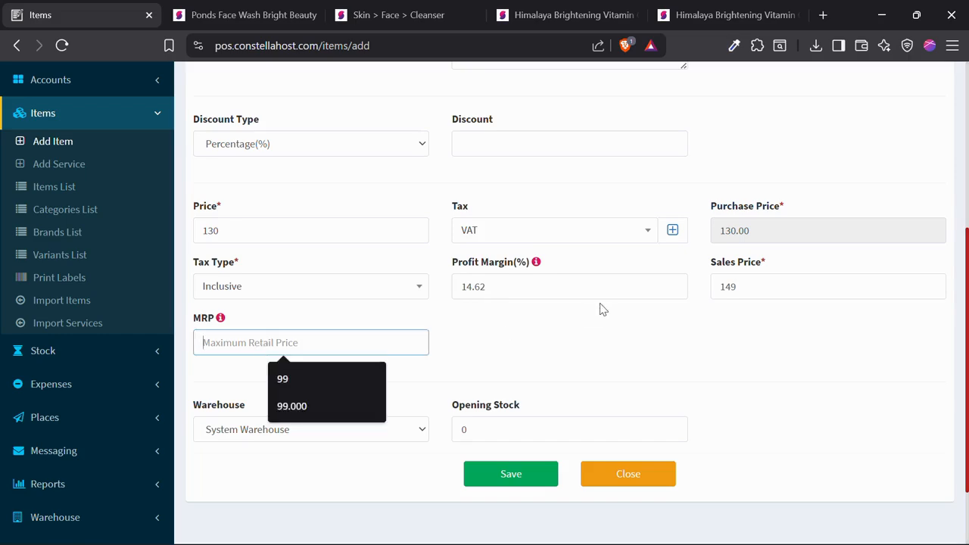
double_click(727, 287)
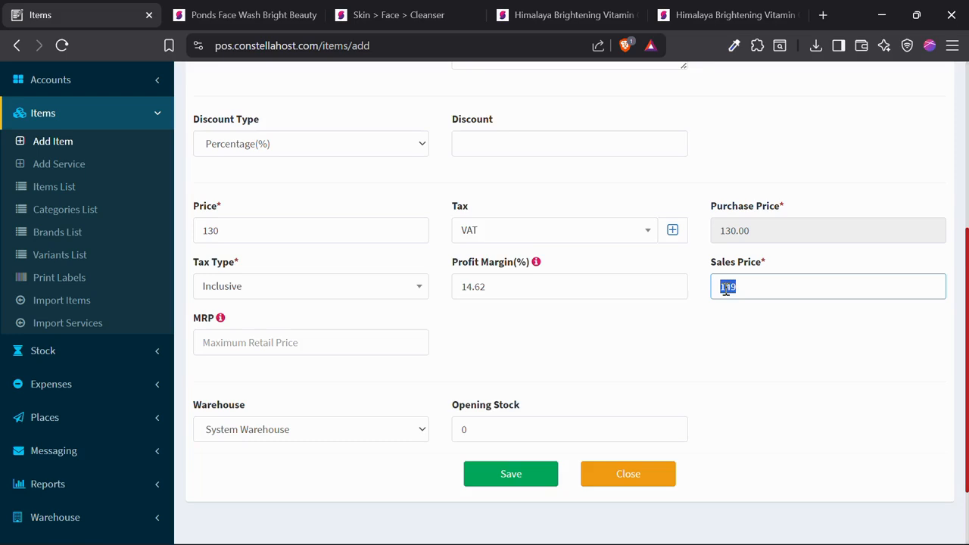
key(ctrl+c)
click(268, 340)
key(ctrl+v)
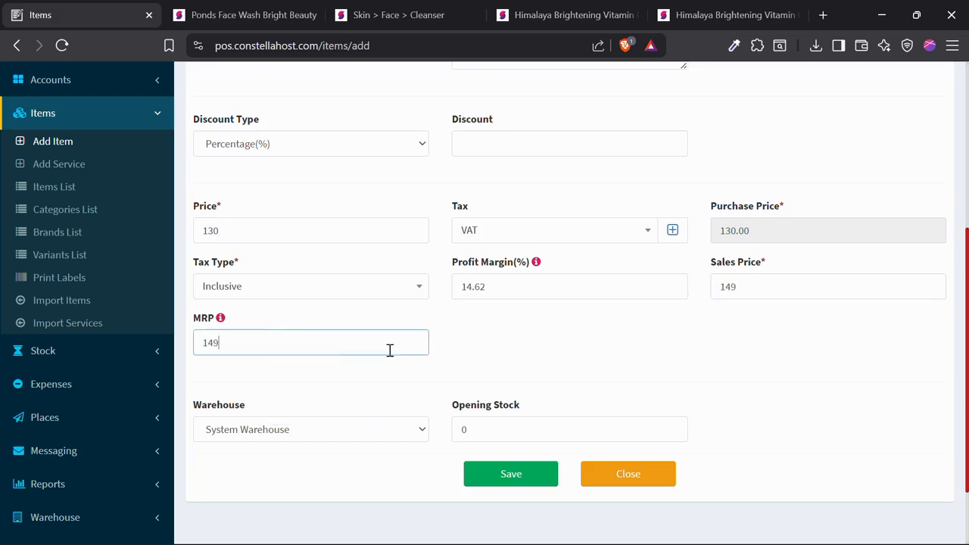
click(546, 358)
- Keep System Warehouse and an opening stock of 0, and save the new item
scroll(546, 359, down, 2)
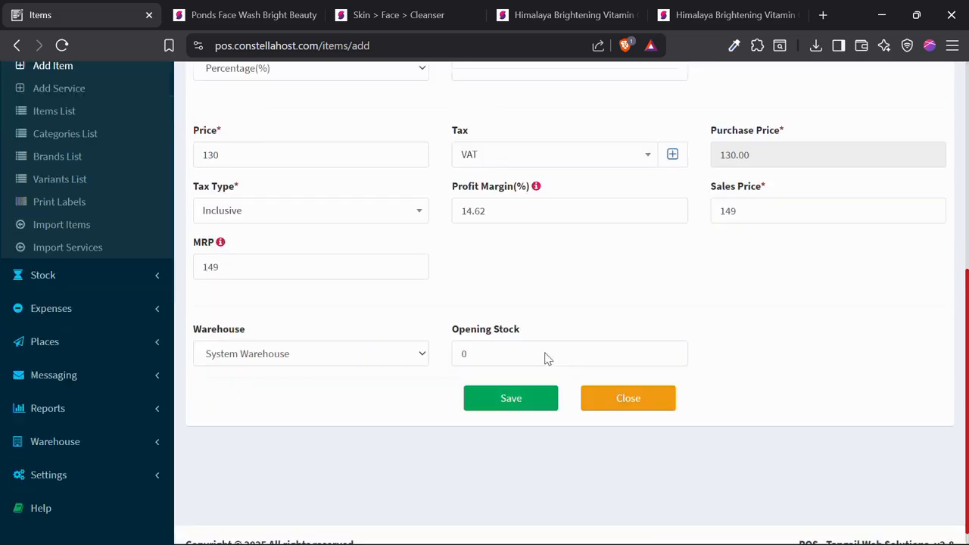
click(264, 363)
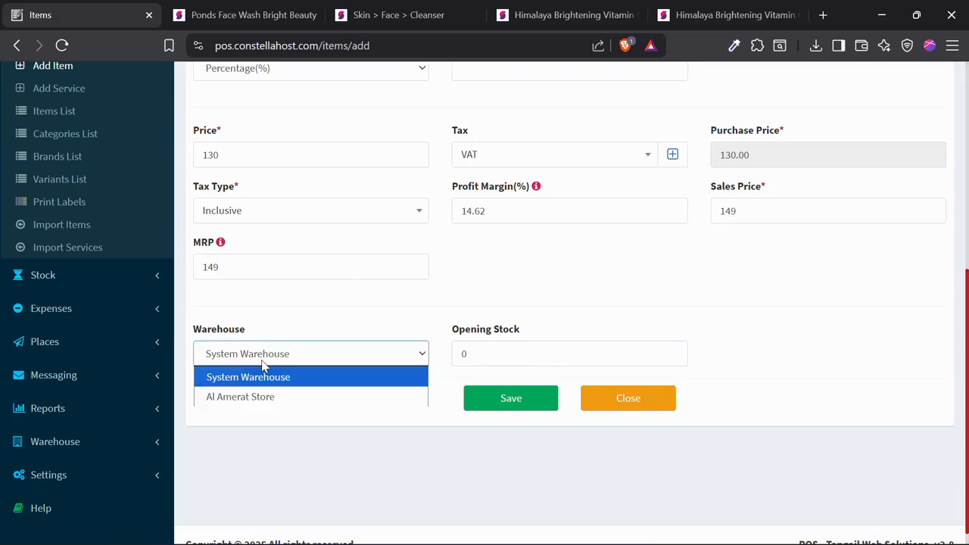
click(261, 378)
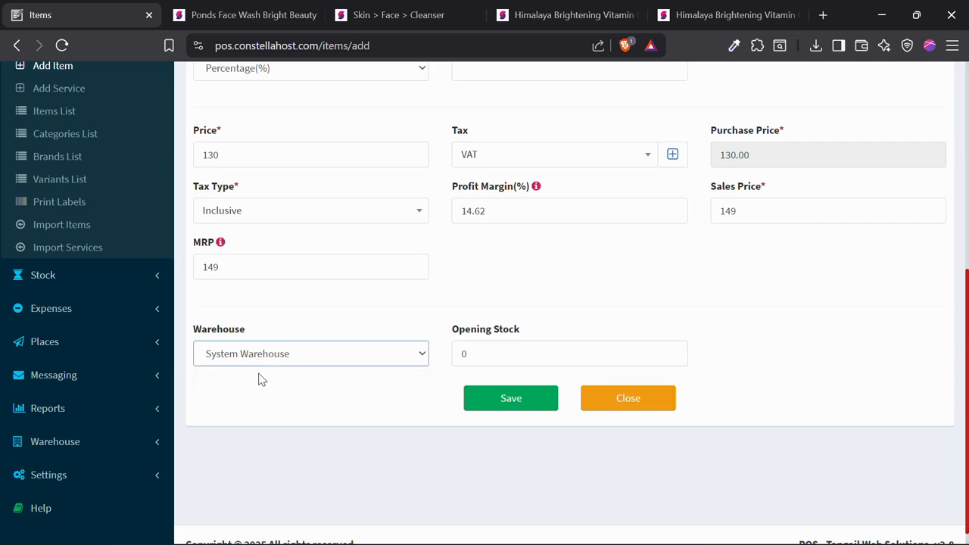
click(327, 313)
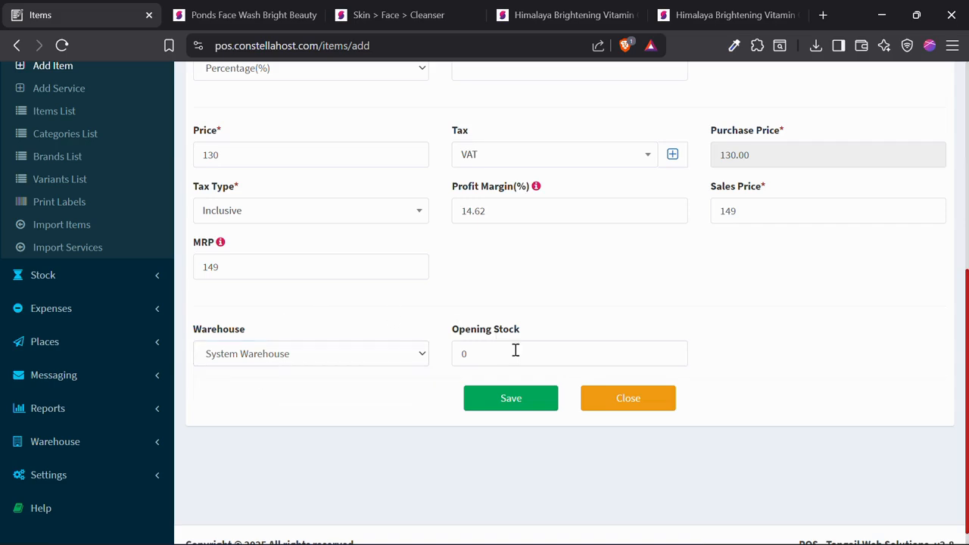
click(460, 358)
click(502, 397)
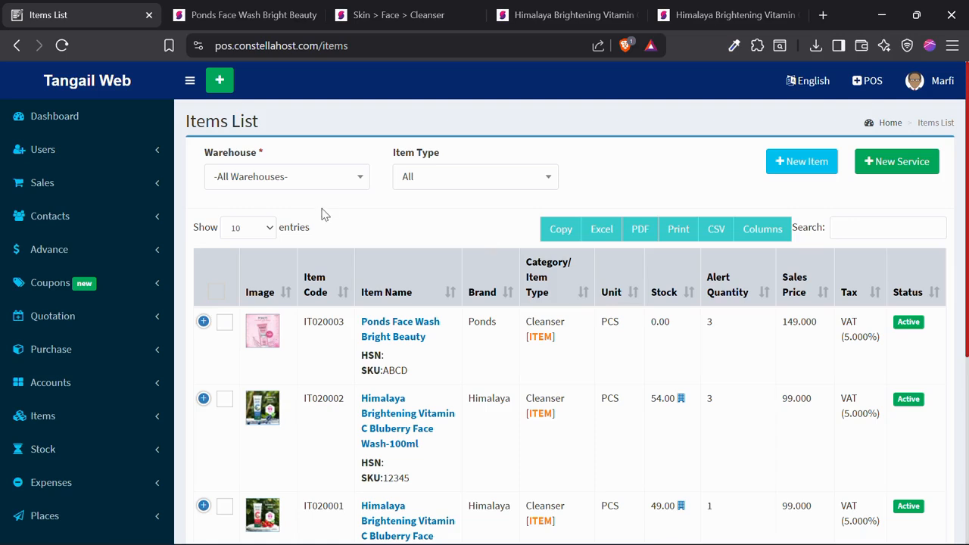
- Open a new purchase form from the items list
scroll(53, 228, down, 1)
click(61, 270)
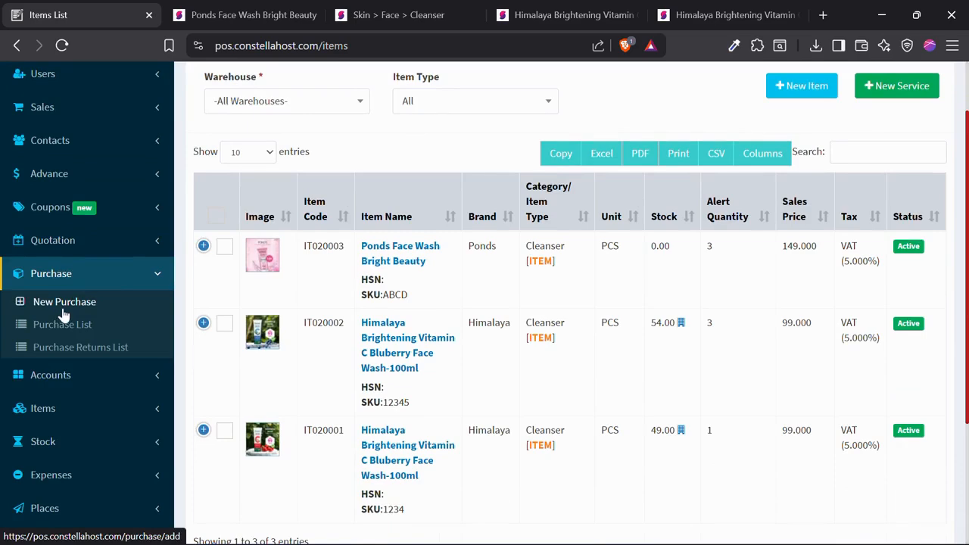
click(65, 302)
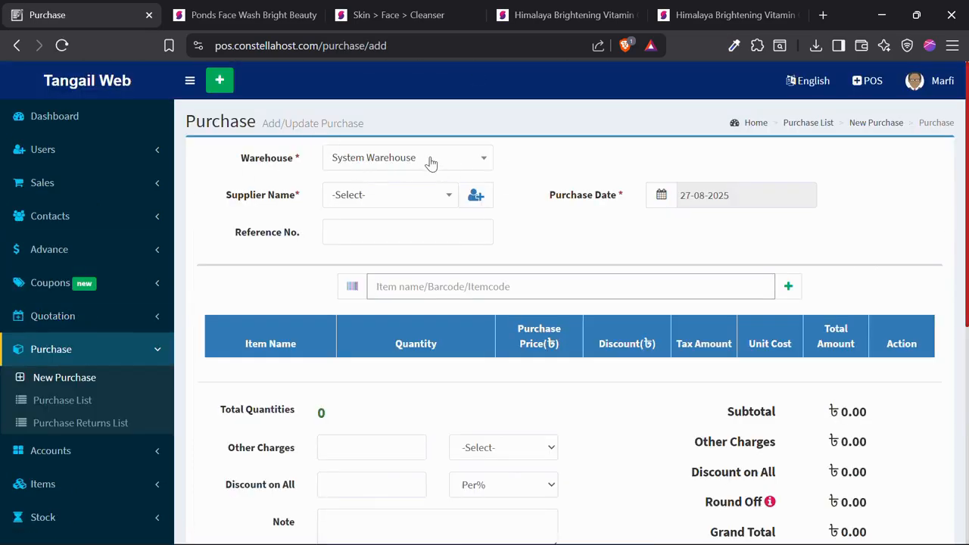
click(337, 197)
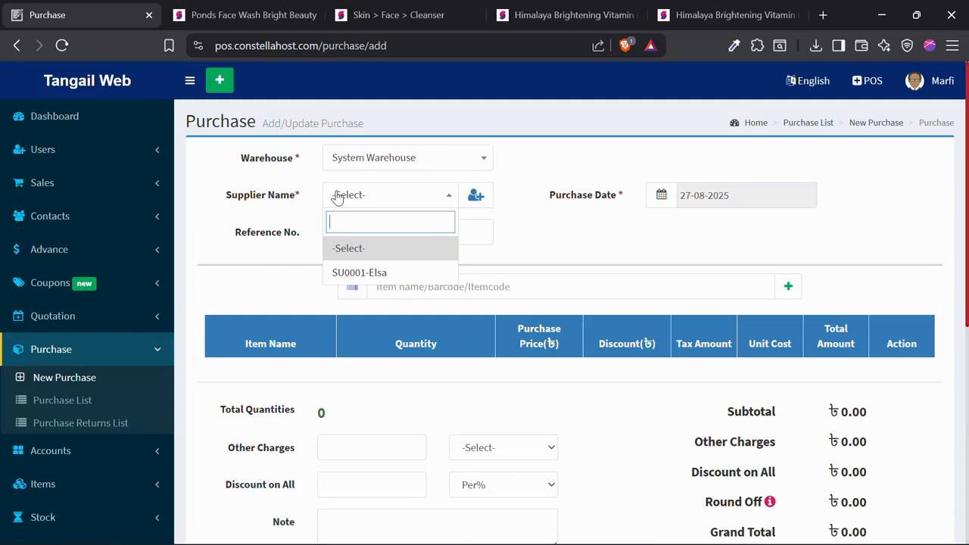
click(260, 206)
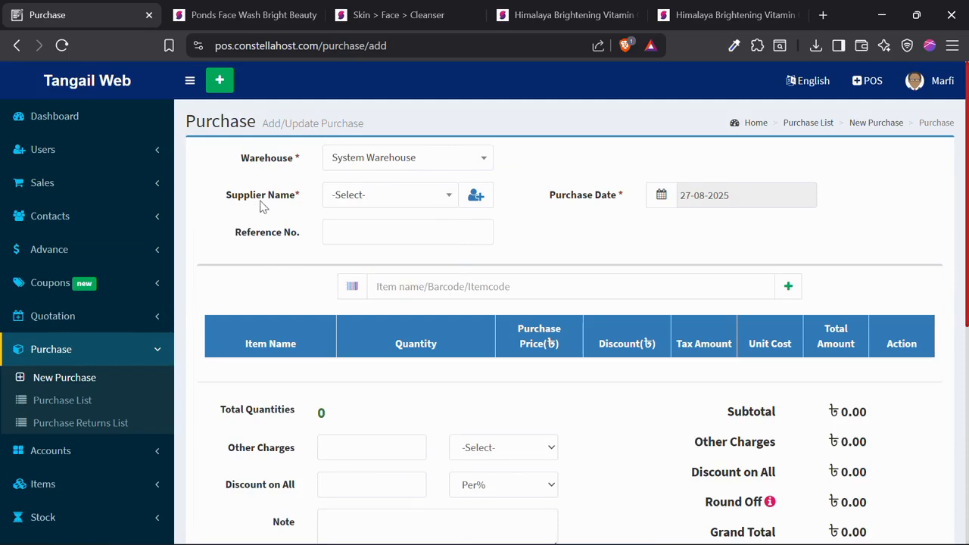
click(473, 193)
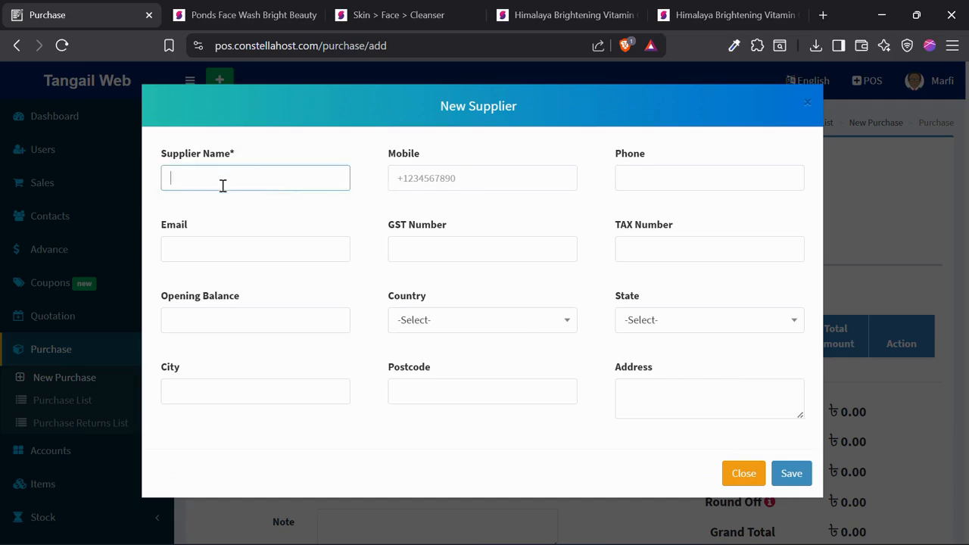
click(746, 471)
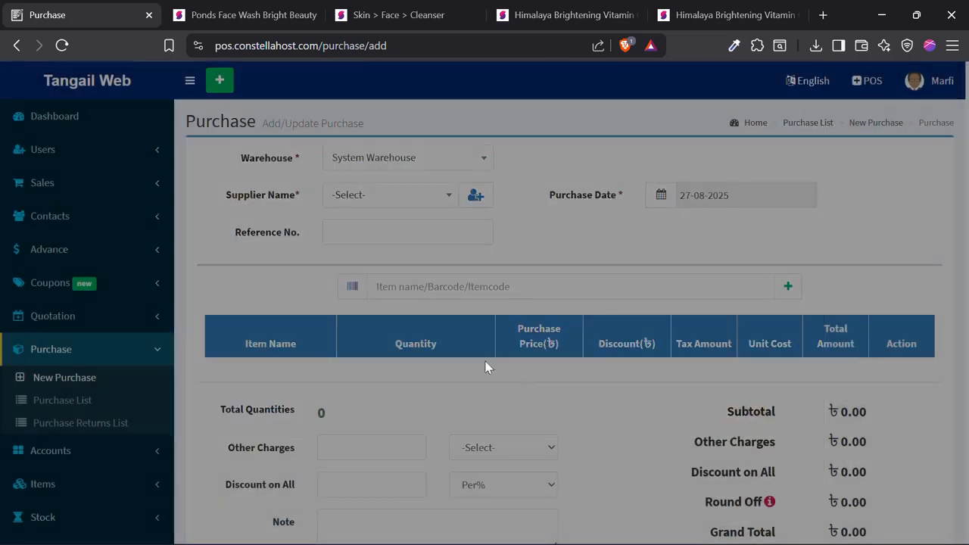
- Select the existing supplier for the purchase and keep the purchase date 27-08-2025
click(375, 195)
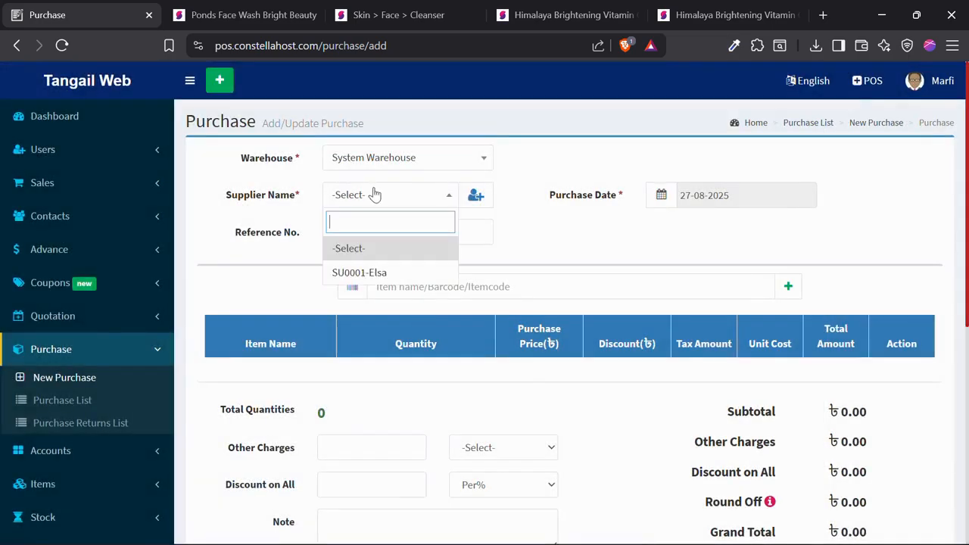
click(383, 274)
click(715, 195)
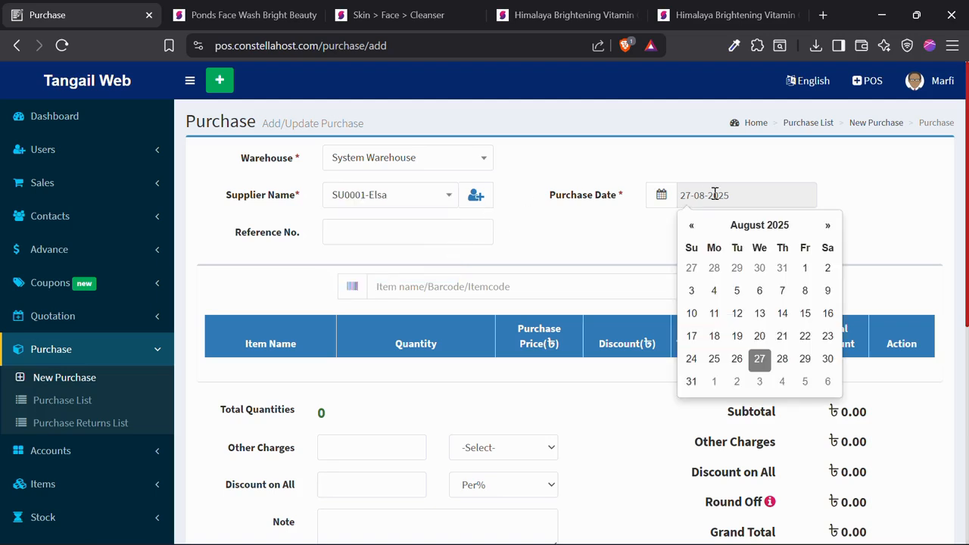
click(511, 256)
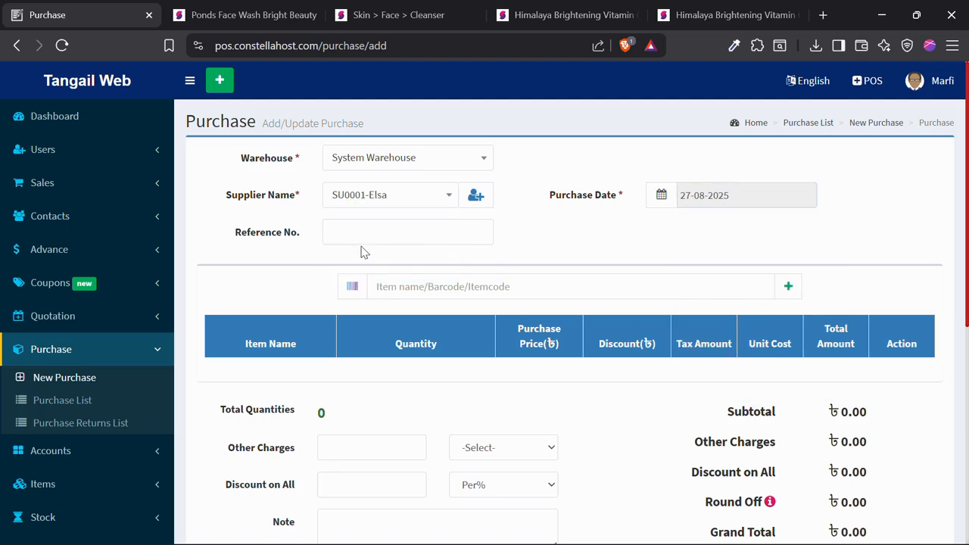
- Find Ponds Face Wash Bright Beauty in the item search and add it to the purchase
scroll(453, 222, down, 2)
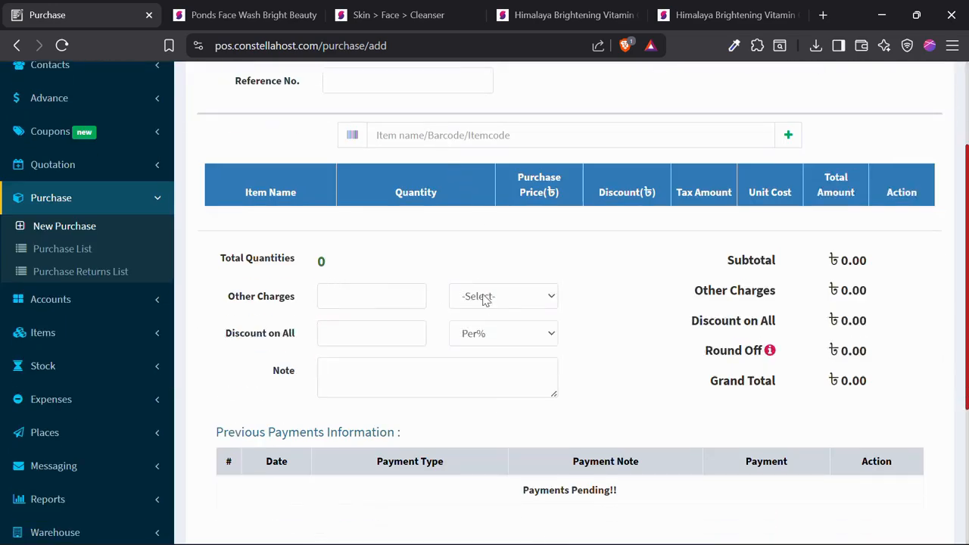
click(416, 134)
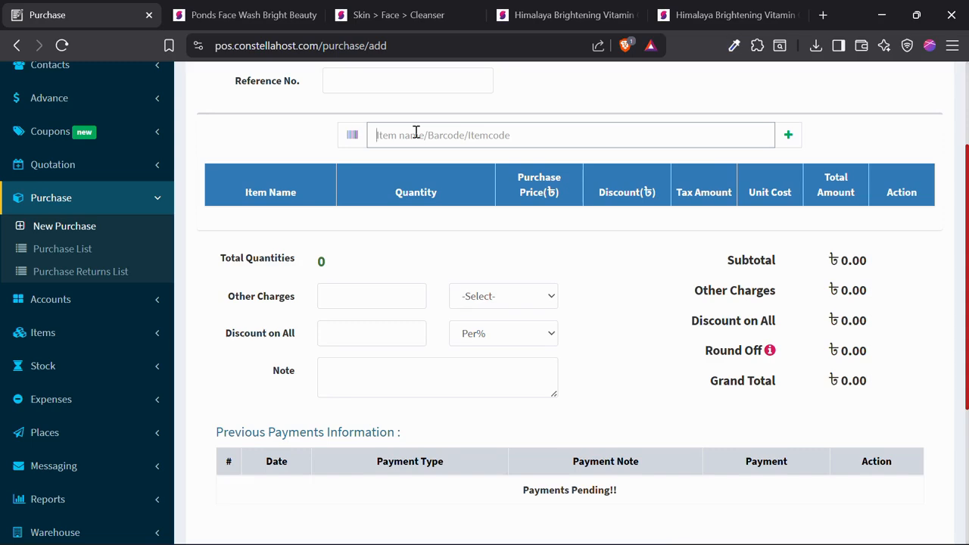
text(sk)
key(Down)
key(Down)
key(Down)
key(Return)
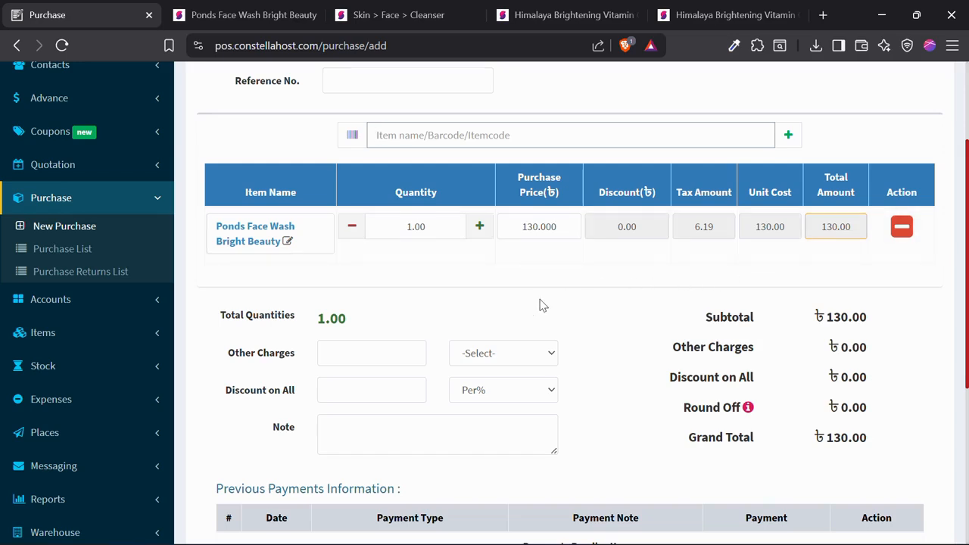
- Set the purchase quantity of Ponds Face Wash Bright Beauty to 50
scroll(523, 310, down, 1)
scroll(455, 295, up, 1)
click(407, 222)
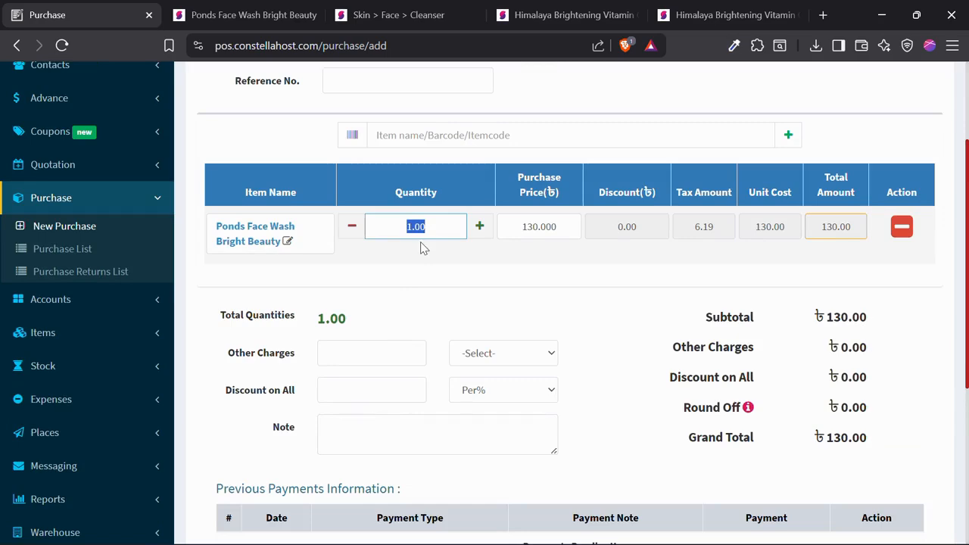
text(6)
key(BackSpace)
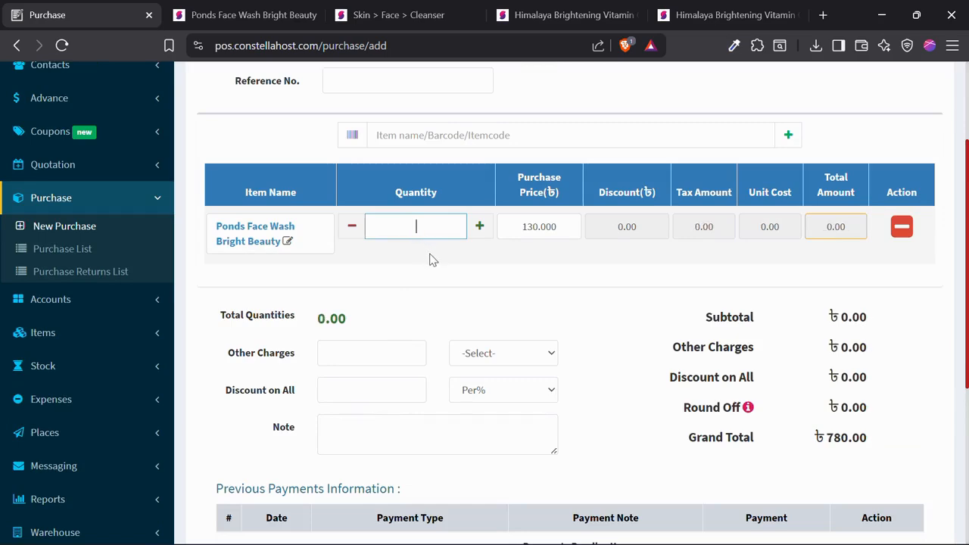
text(50)
click(428, 260)
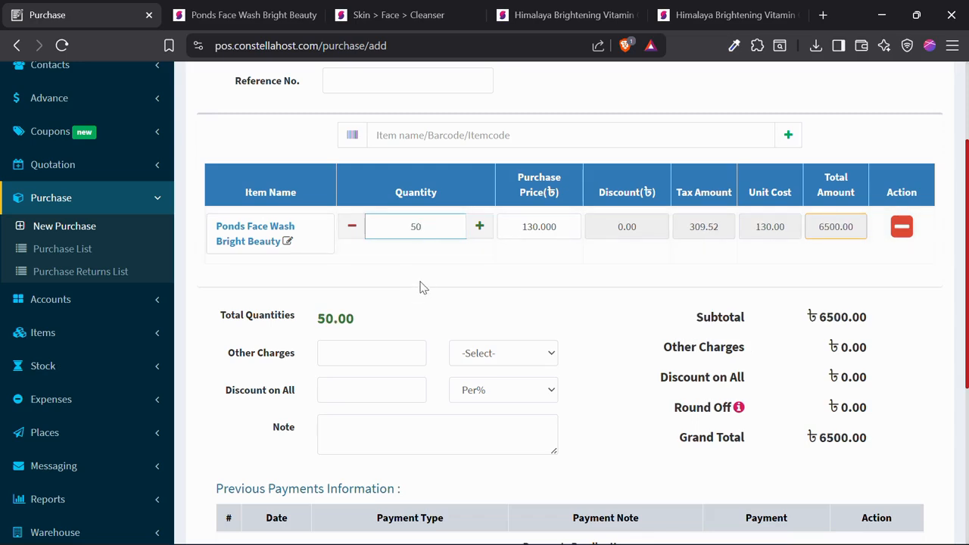
click(423, 288)
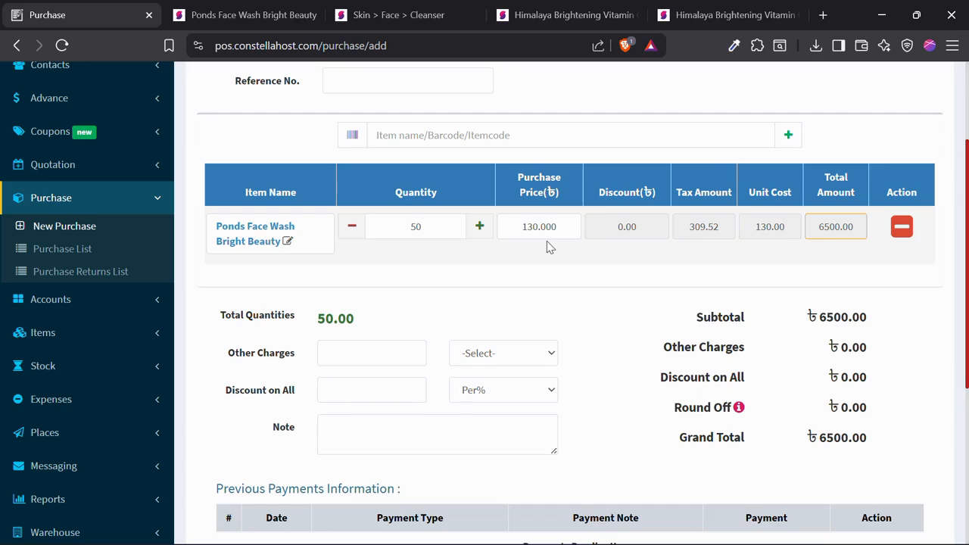
- Enter a payment amount of 6500 for the purchase, matching its grand total
scroll(547, 240, down, 2)
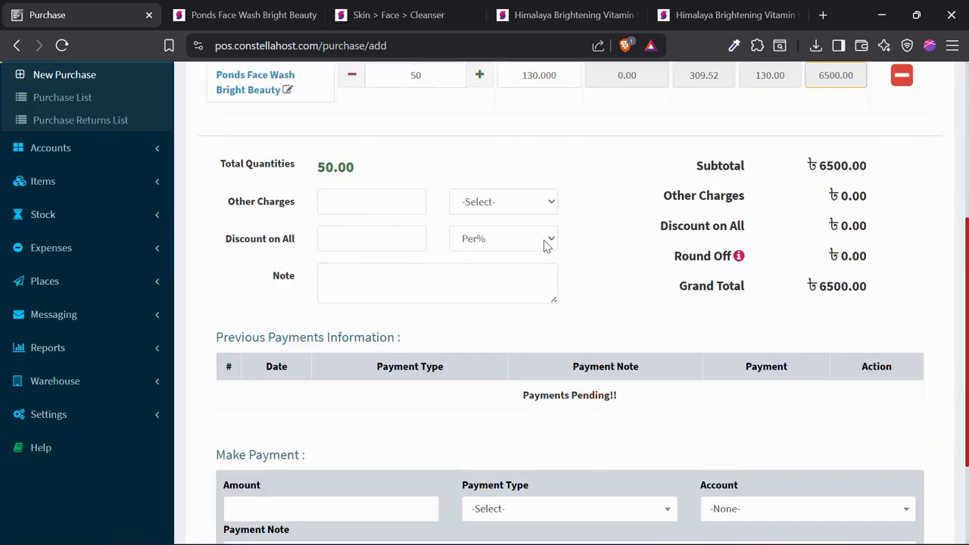
scroll(648, 293, down, 1)
scroll(648, 293, down, 2)
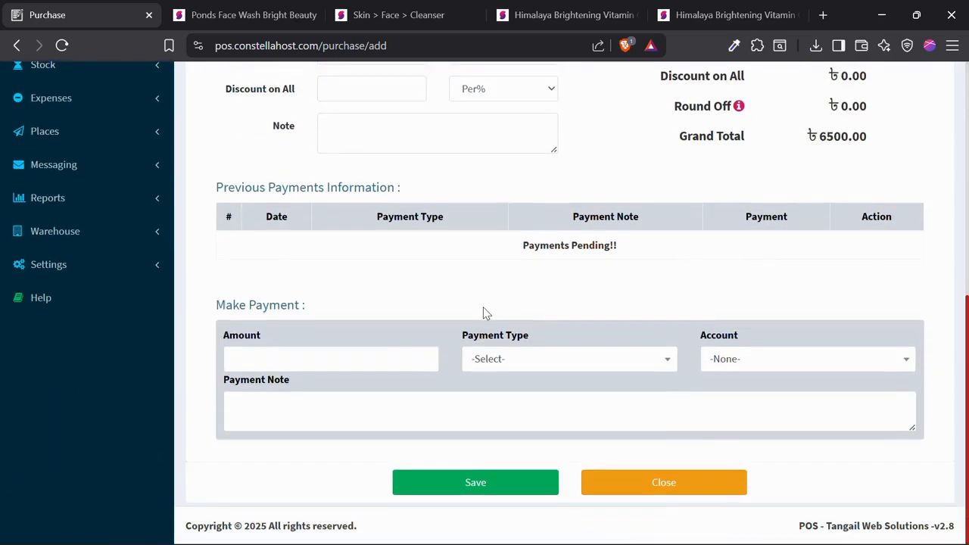
scroll(417, 364, up, 2)
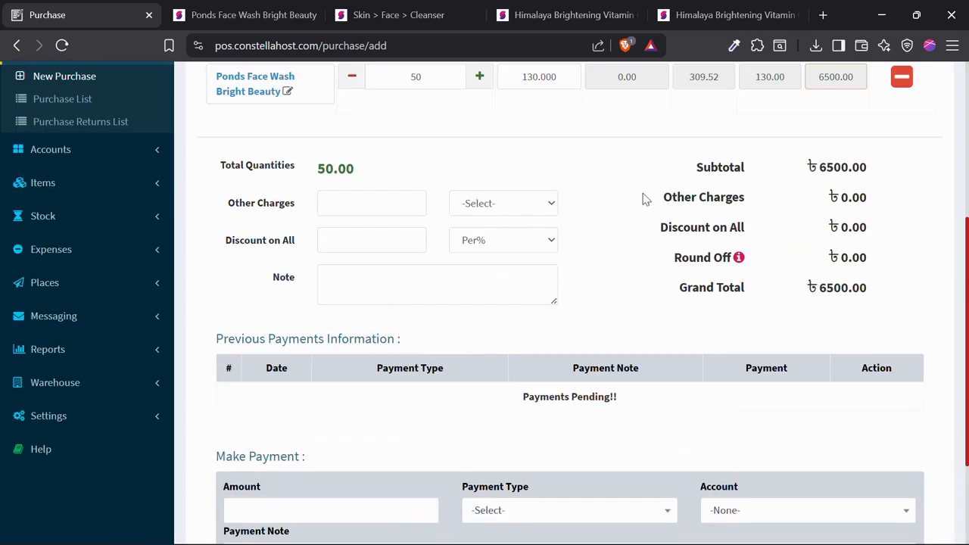
scroll(643, 199, down, 2)
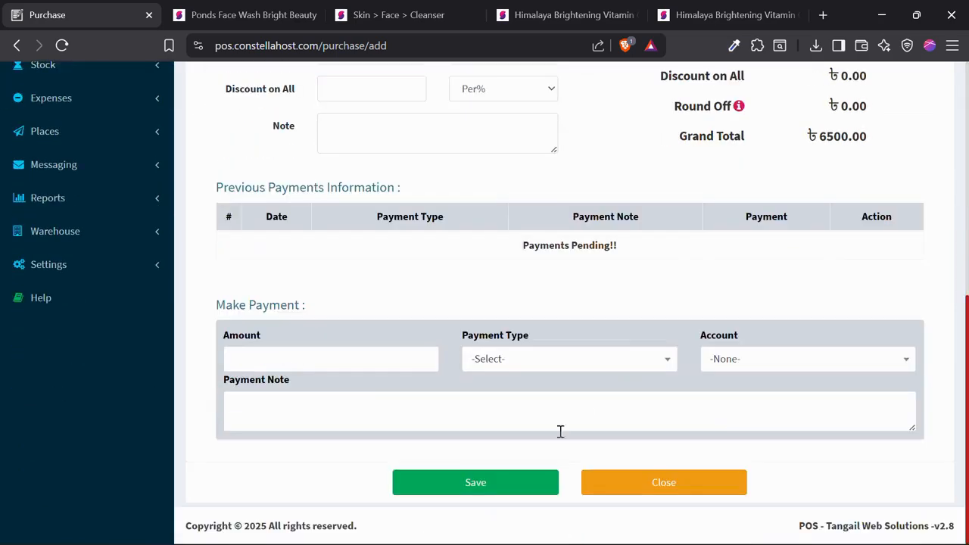
click(310, 361)
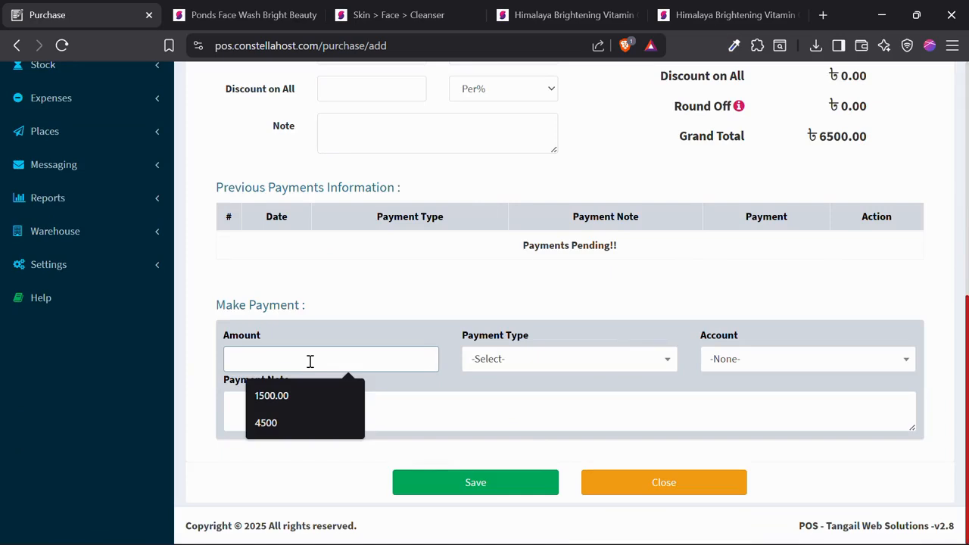
scroll(310, 362, up, 2)
scroll(309, 361, down, 2)
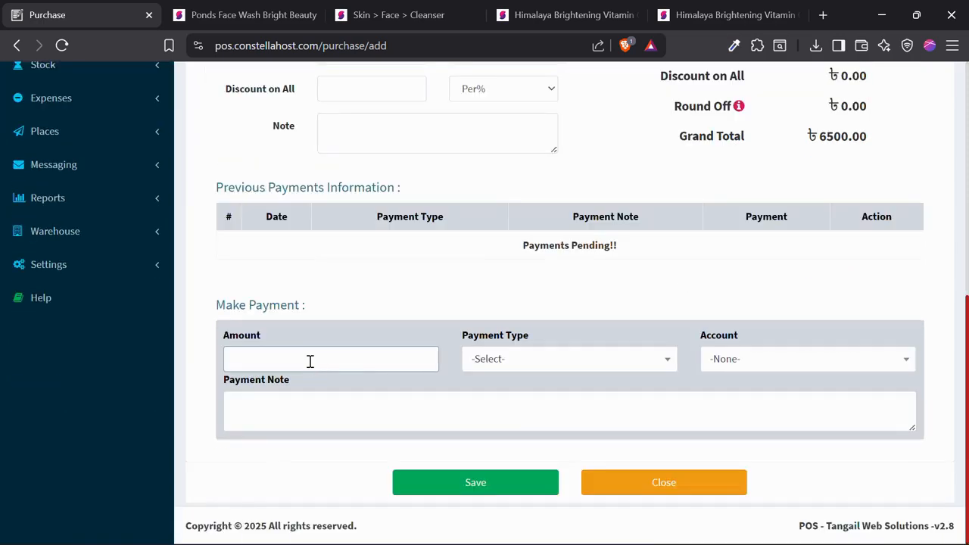
text(6500)
- Set the payment type to Bank and the account to South east bank limited, and save the purchase
click(504, 362)
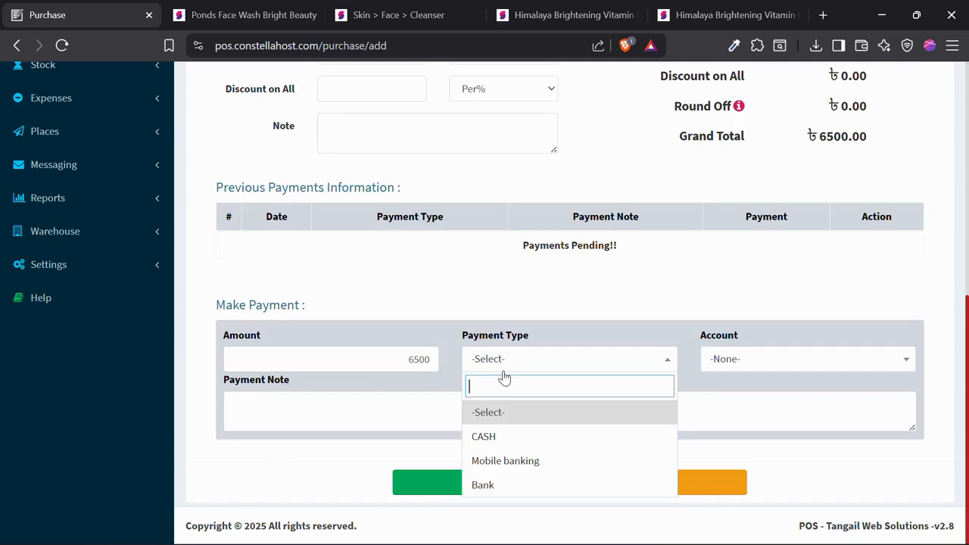
click(488, 486)
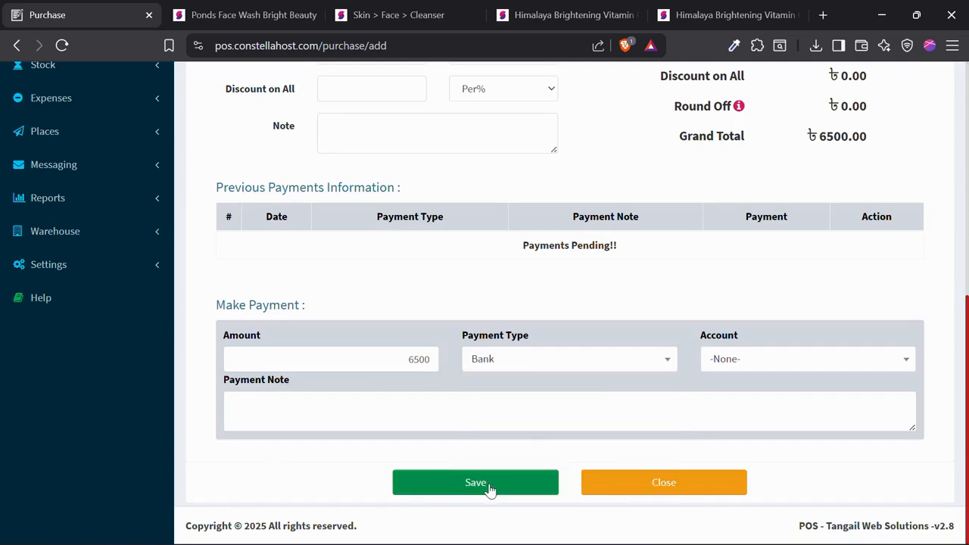
click(569, 369)
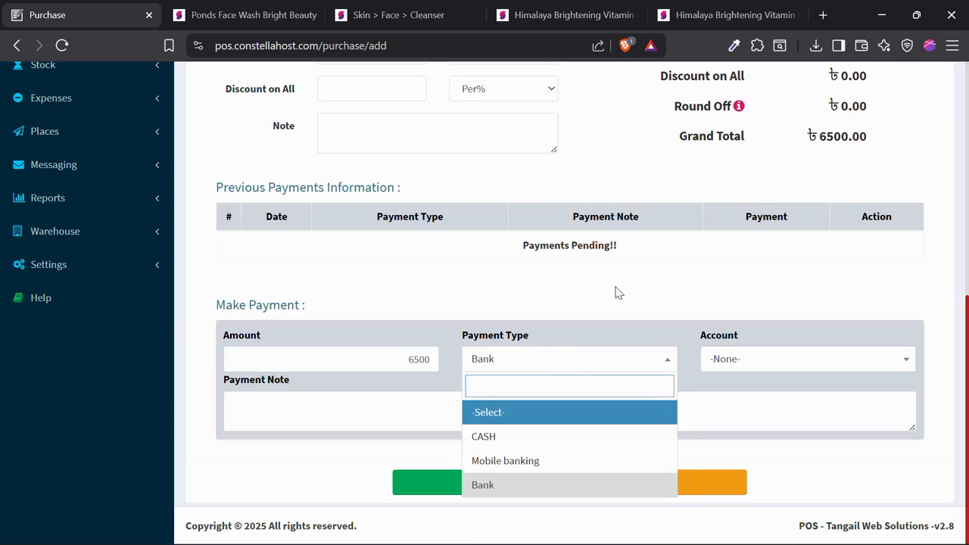
click(538, 350)
click(723, 358)
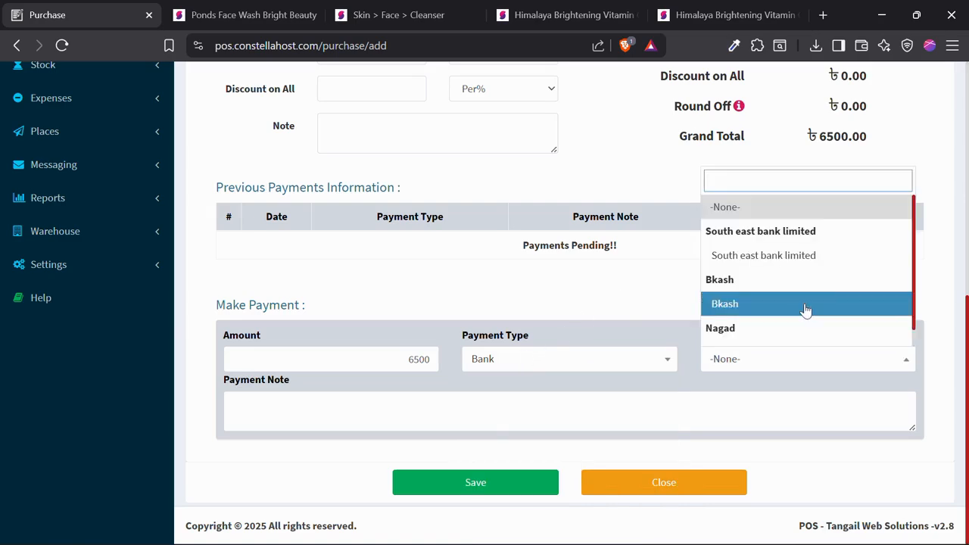
click(774, 263)
click(448, 481)
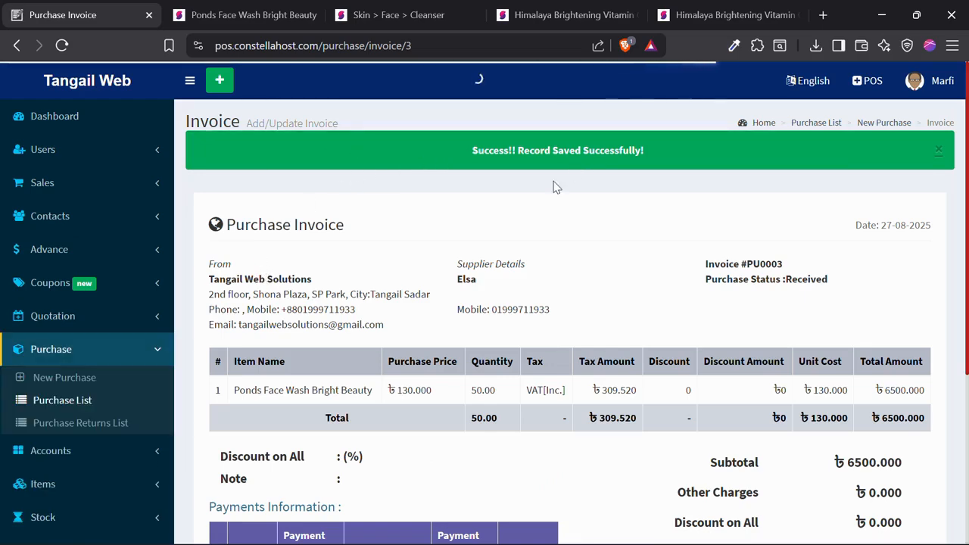
- Review the saved purchase invoice, preview its print version, and close the preview without printing
scroll(569, 194, down, 4)
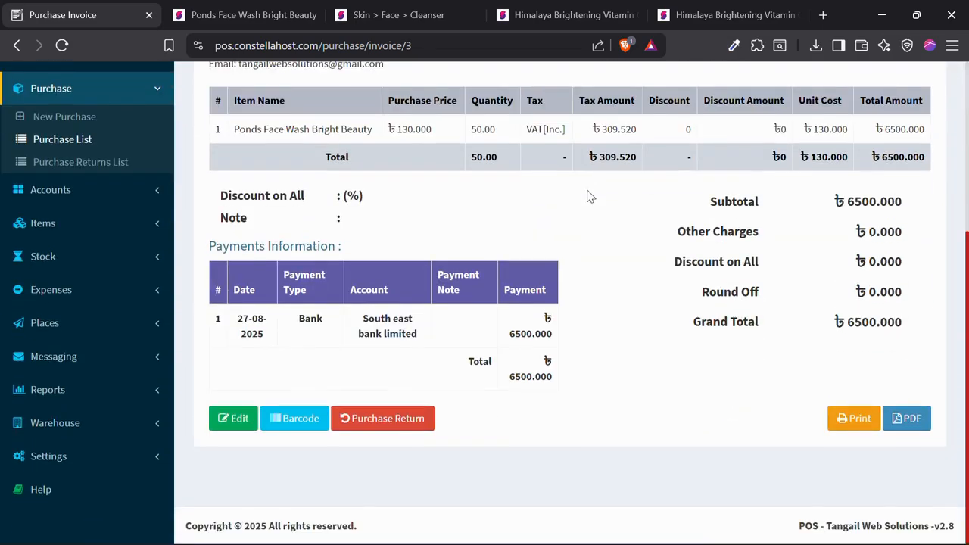
scroll(590, 196, up, 1)
scroll(589, 196, down, 1)
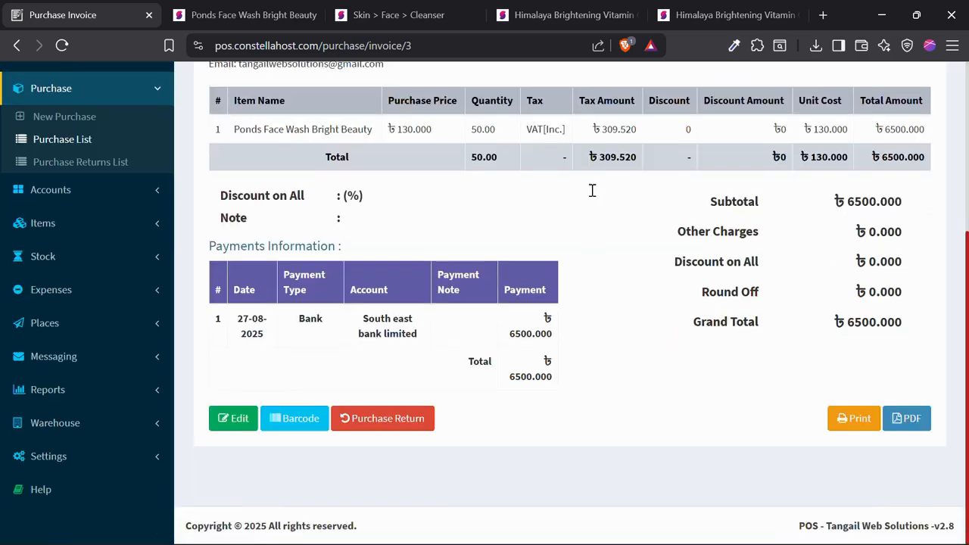
click(859, 431)
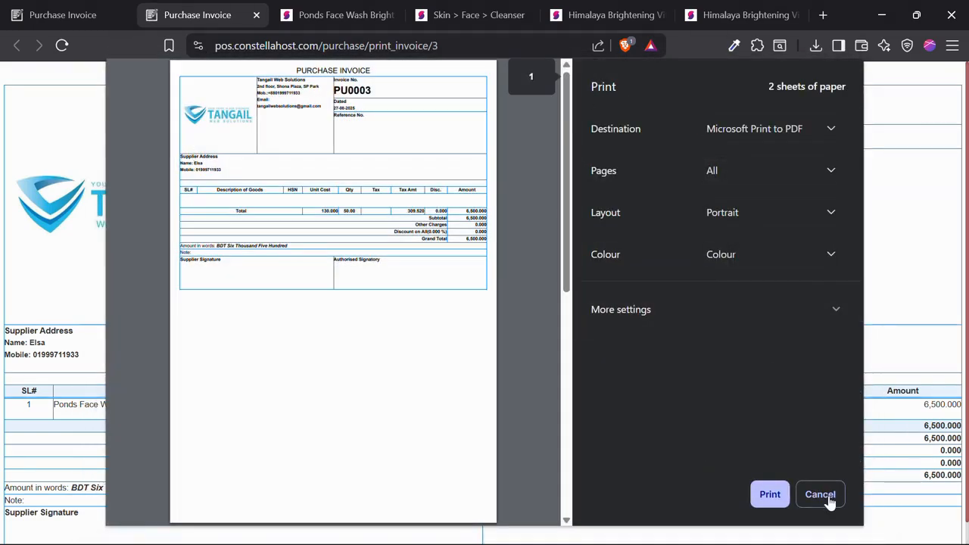
click(826, 496)
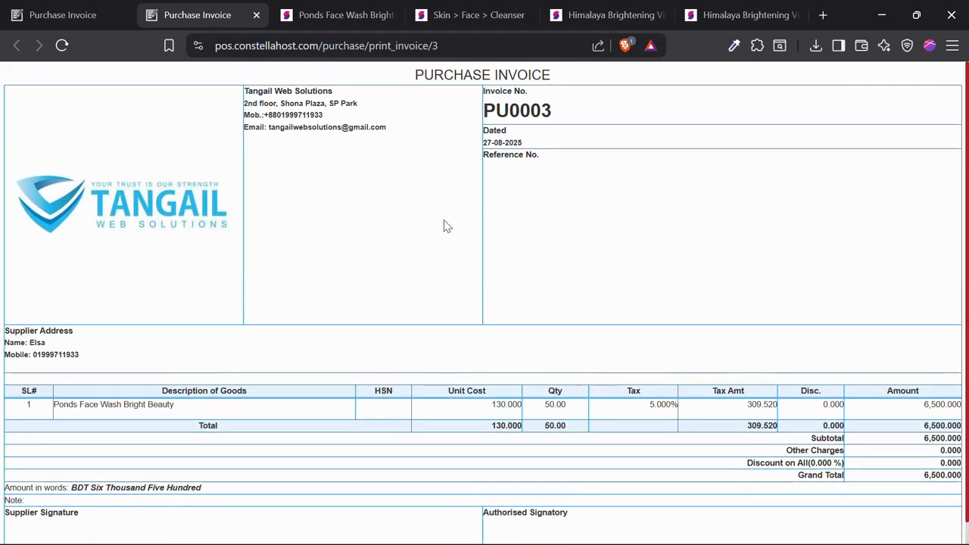
click(256, 15)
- Open the purchase list and check the recorded purchases with their totals and payment status
scroll(71, 149, up, 1)
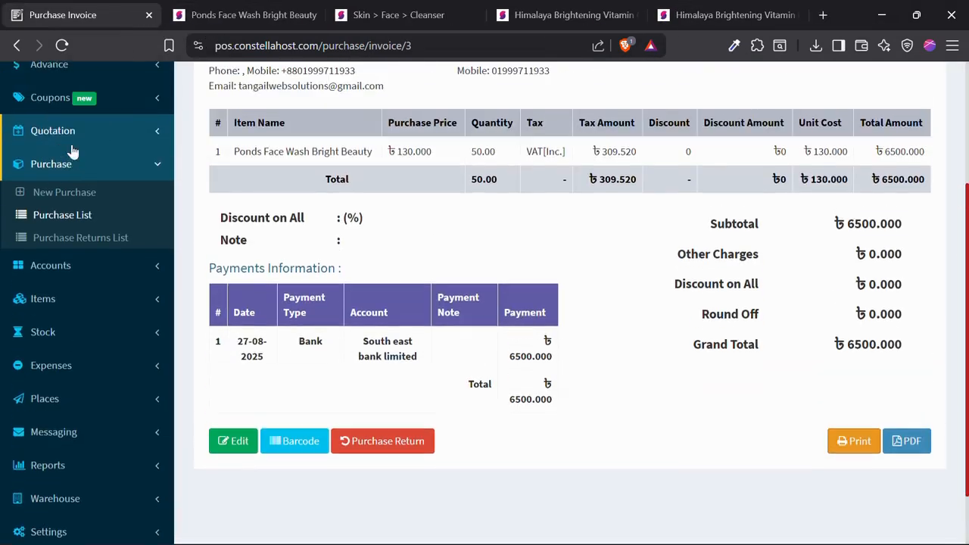
click(68, 216)
scroll(398, 303, down, 2)
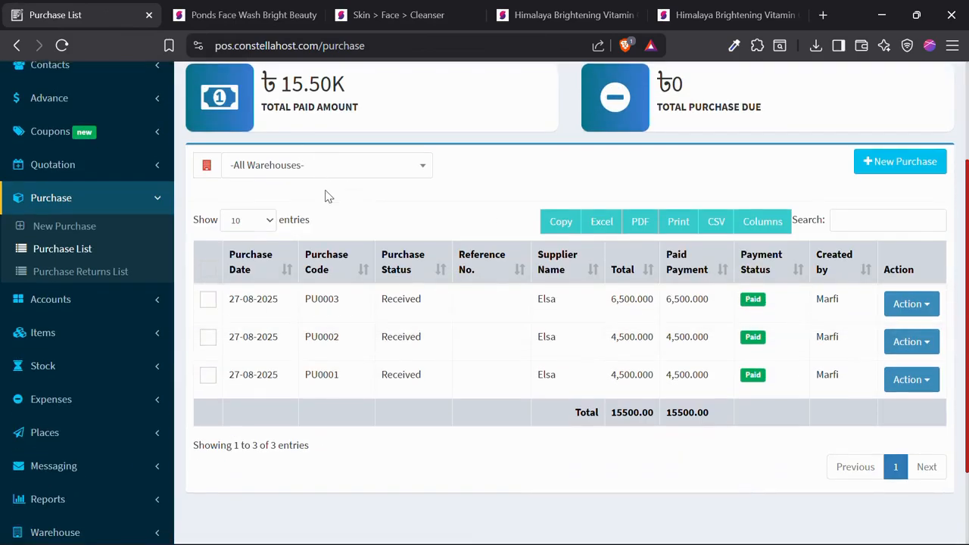
scroll(337, 257, up, 2)
scroll(345, 276, down, 2)
scroll(76, 269, down, 1)
- Open the items list and check the stock of Ponds Face Wash Bright Beauty
click(121, 256)
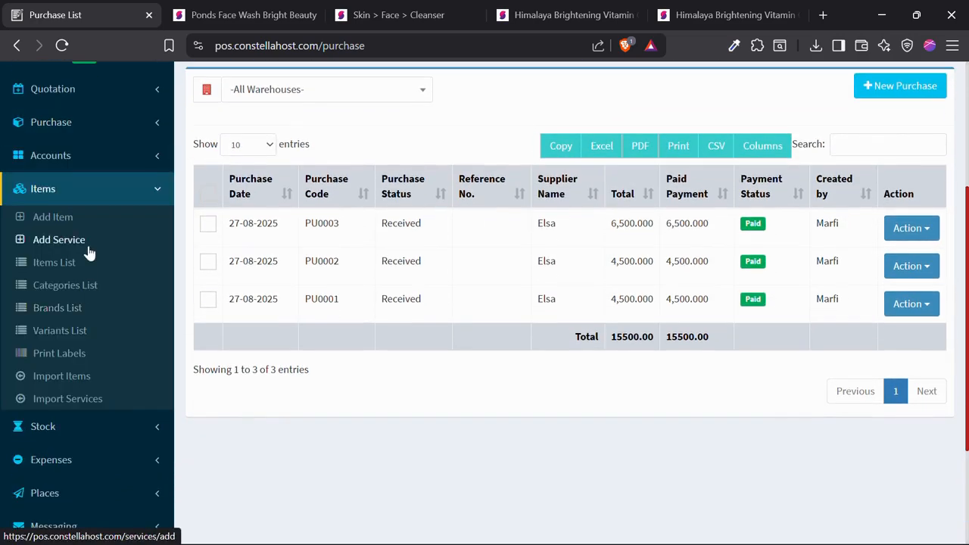
click(76, 263)
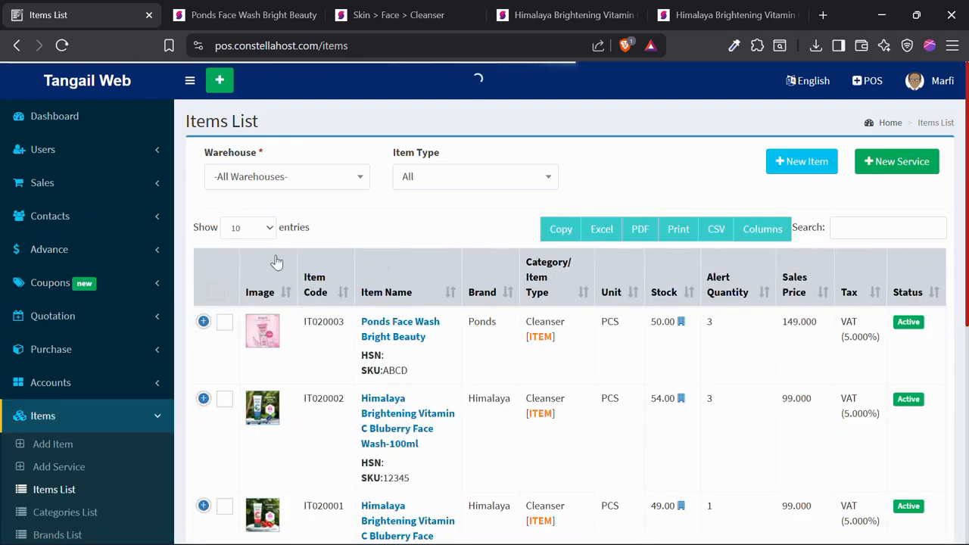
scroll(47, 340, down, 1)
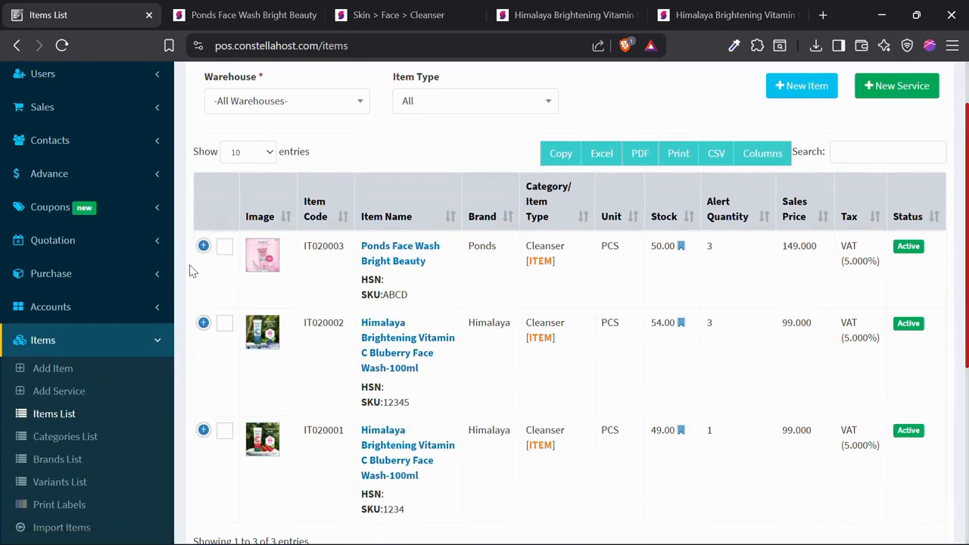
double_click(650, 247)
scroll(87, 321, up, 1)
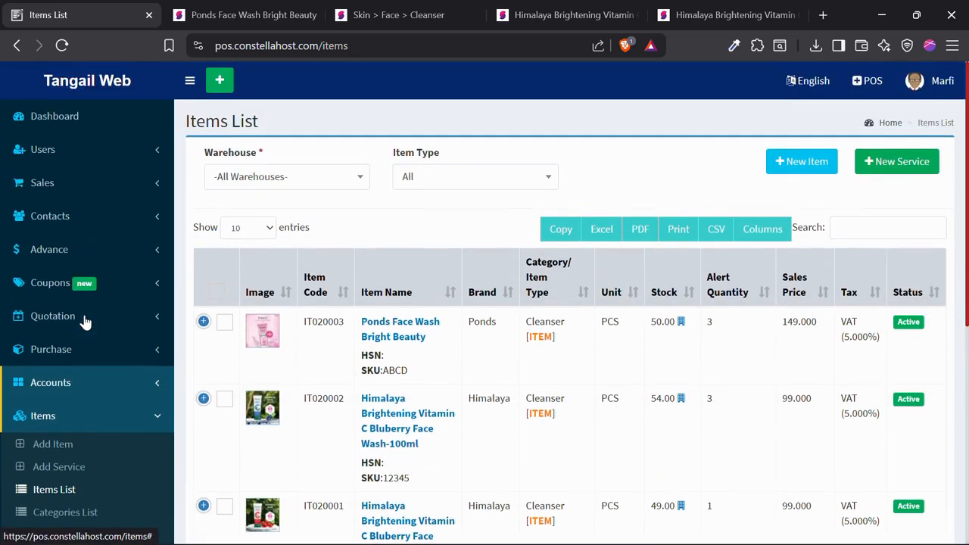
- Go to the dashboard, open the POS sales screen, and keep System Warehouse as the selling warehouse
click(112, 110)
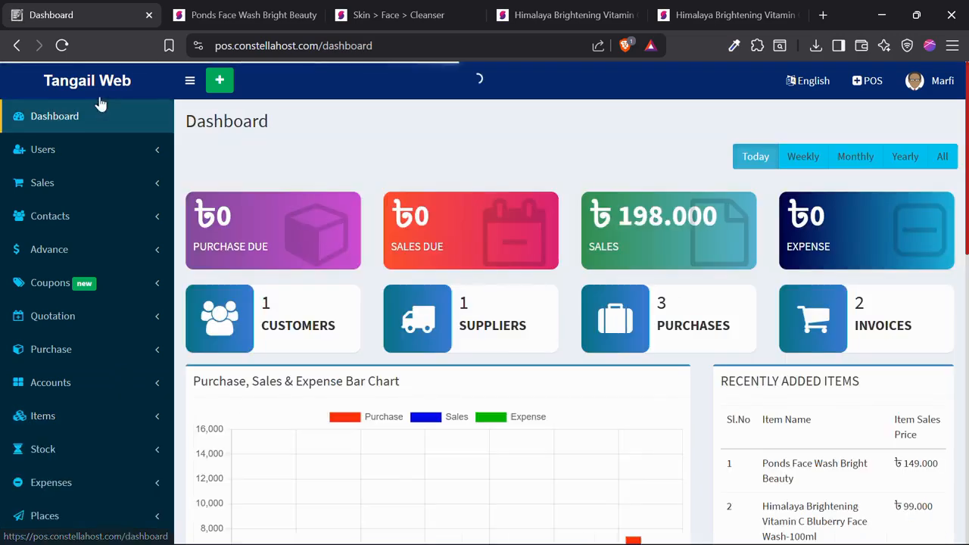
click(874, 97)
click(225, 7)
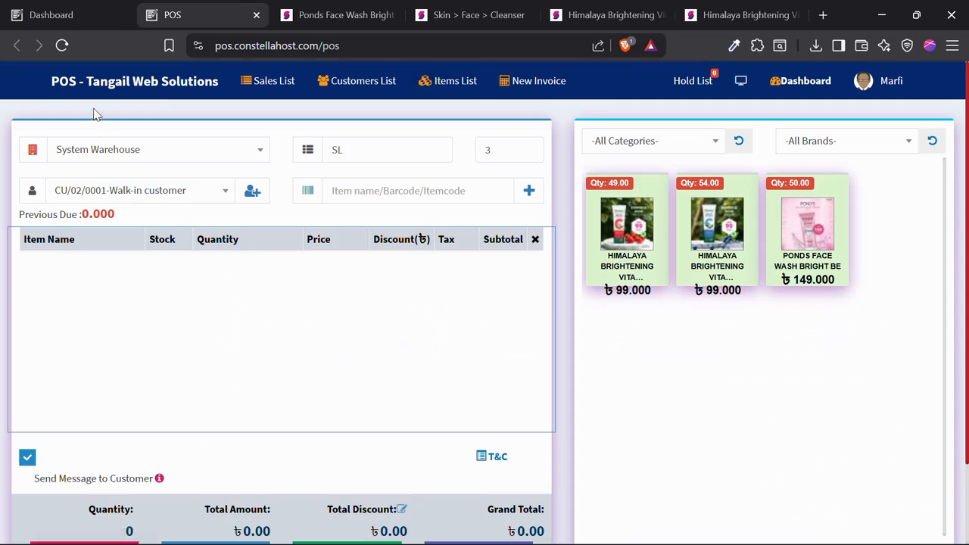
click(98, 165)
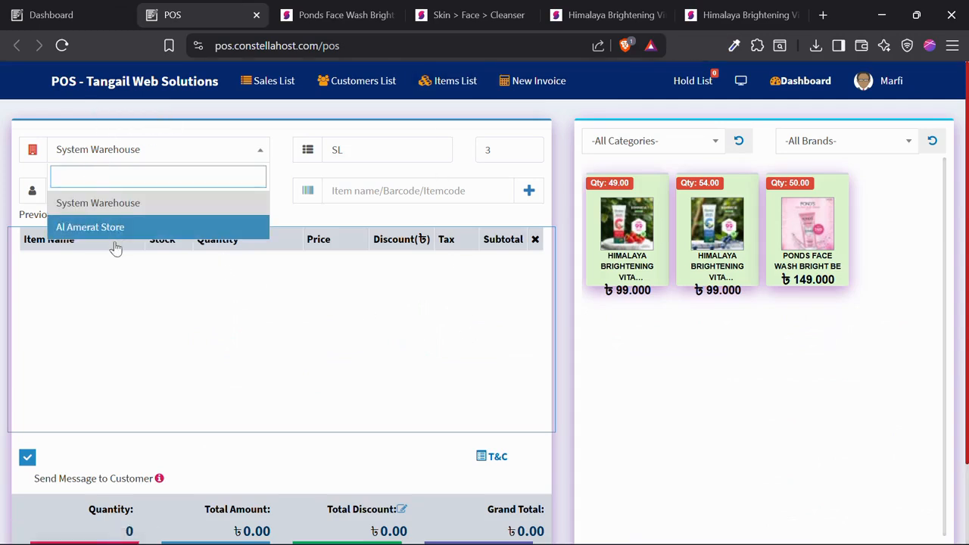
click(121, 303)
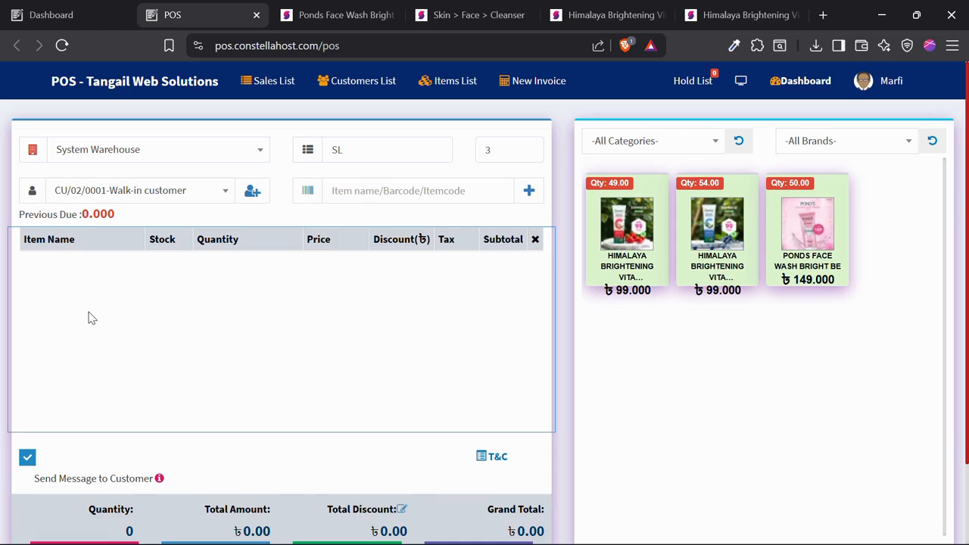
- Keep System Warehouse and the walk-in customer for the sale, and view the new-customer form without adding anyone
click(184, 157)
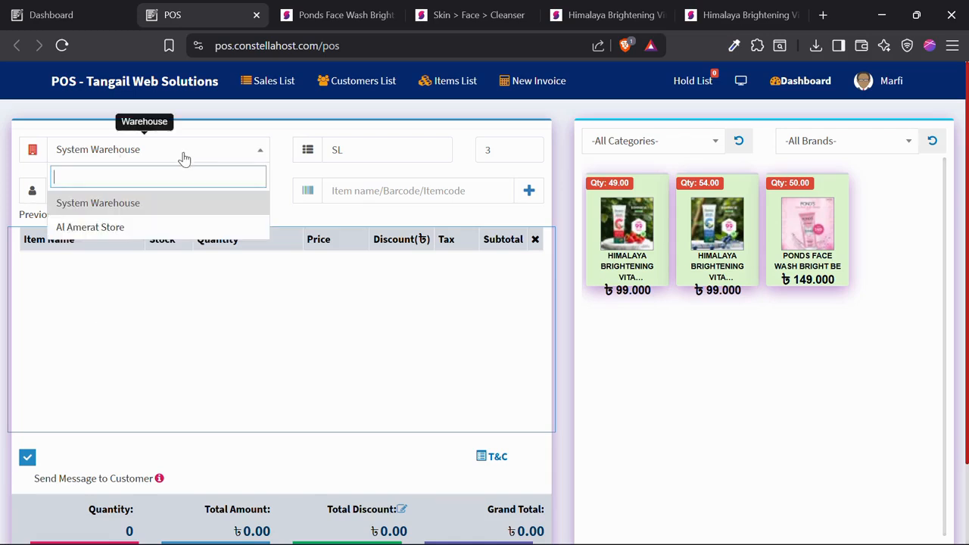
click(166, 198)
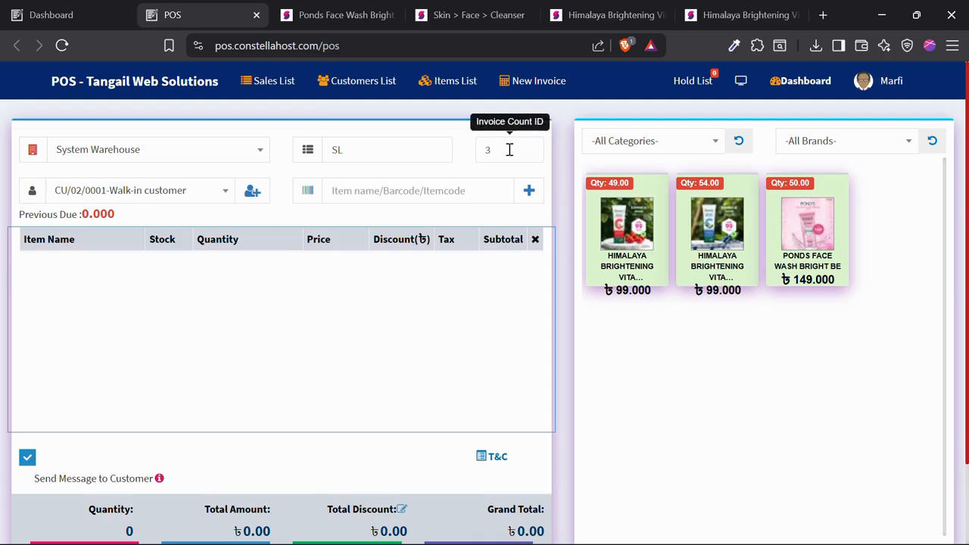
click(130, 193)
click(129, 197)
click(252, 191)
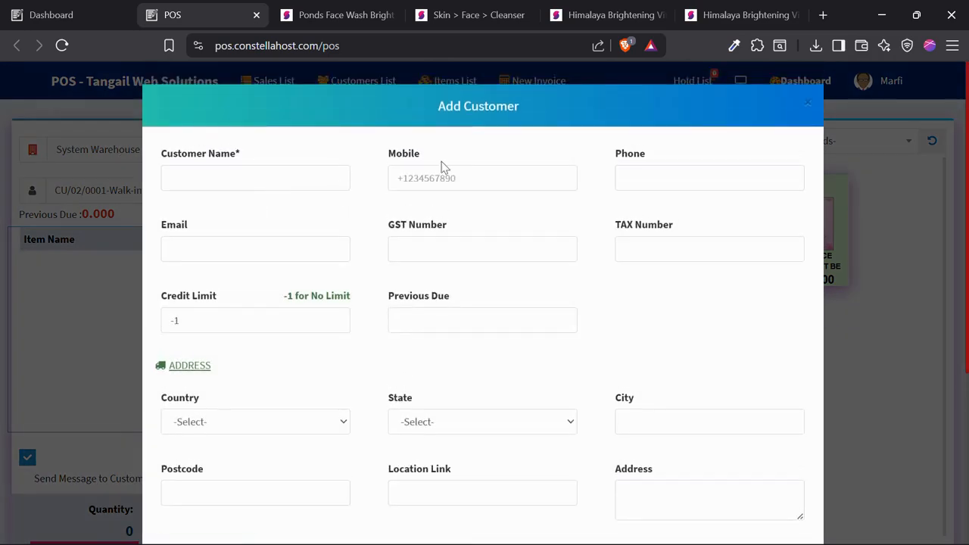
click(806, 102)
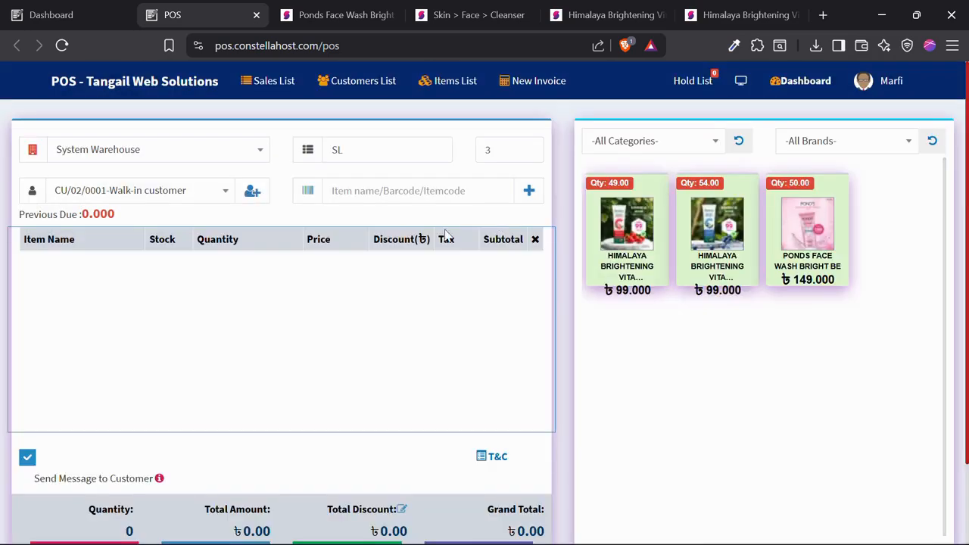
click(119, 193)
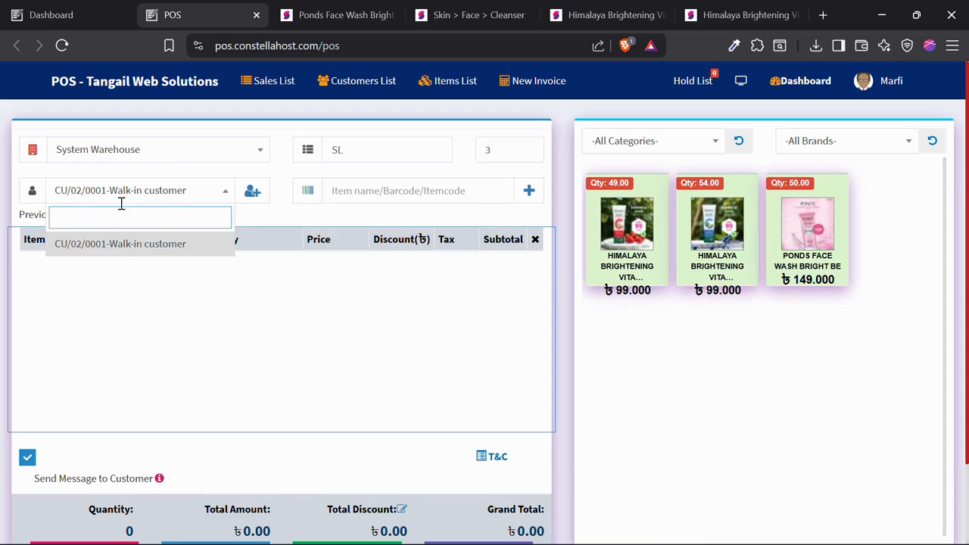
click(151, 191)
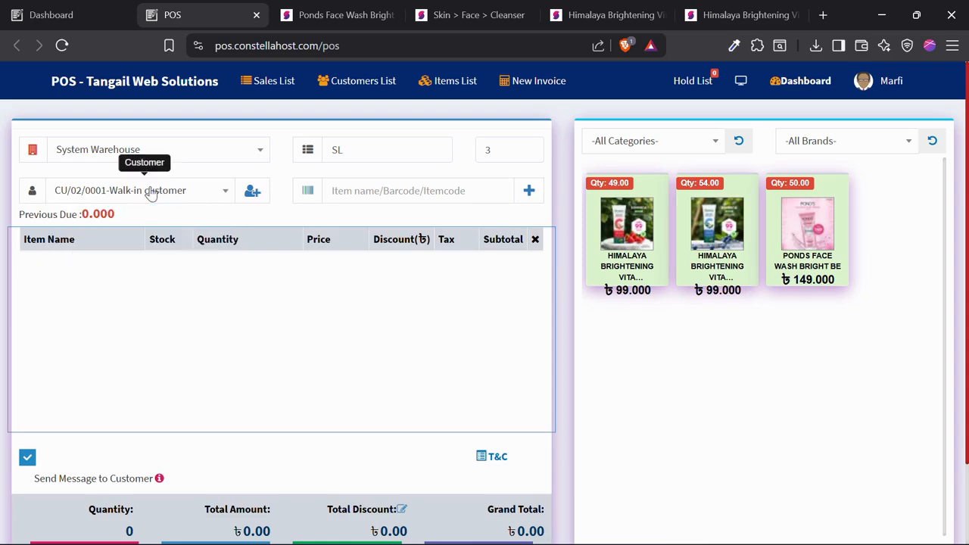
- Look at the category and brand filters of the product grid without applying any
click(355, 192)
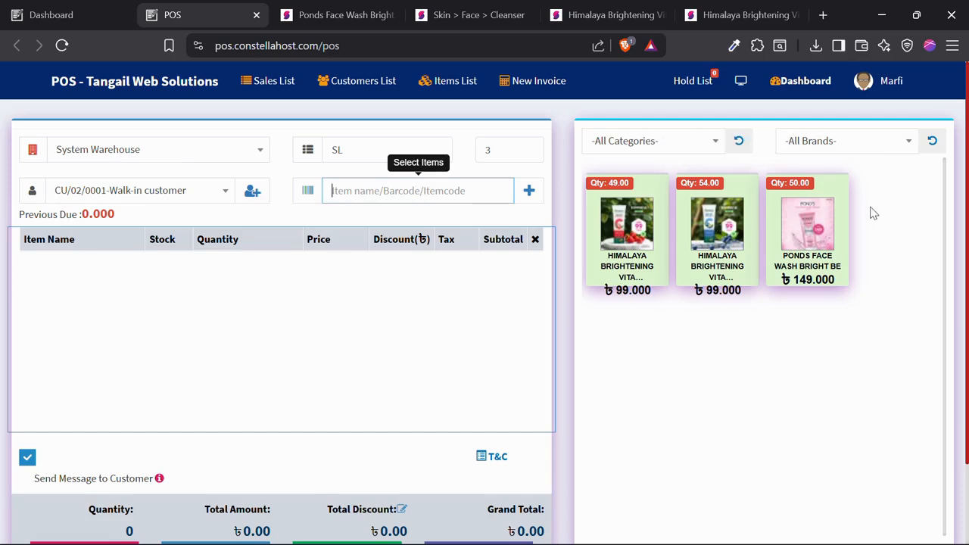
click(622, 144)
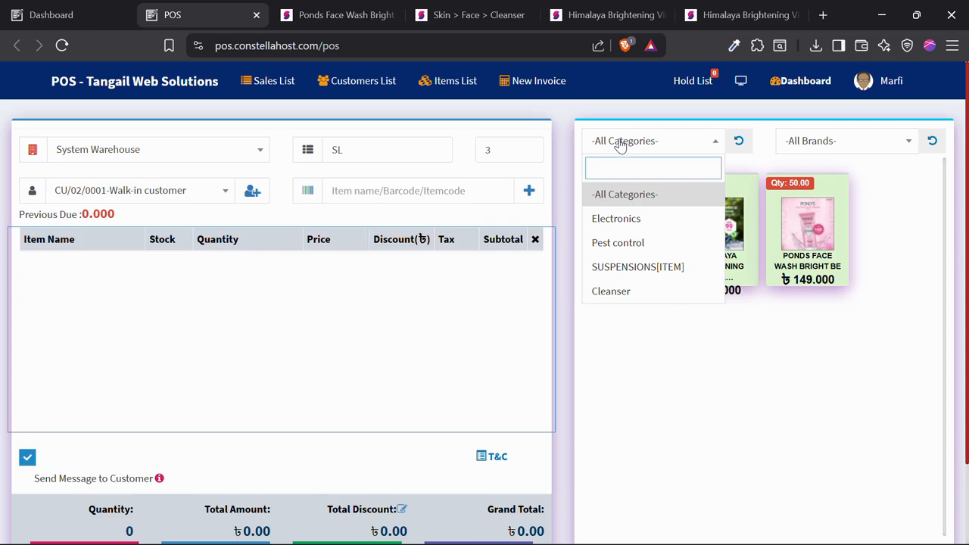
click(826, 144)
- Find Ponds Face Wash Bright Beauty with the item search, add one unit to the sale, and clear the search text
click(394, 196)
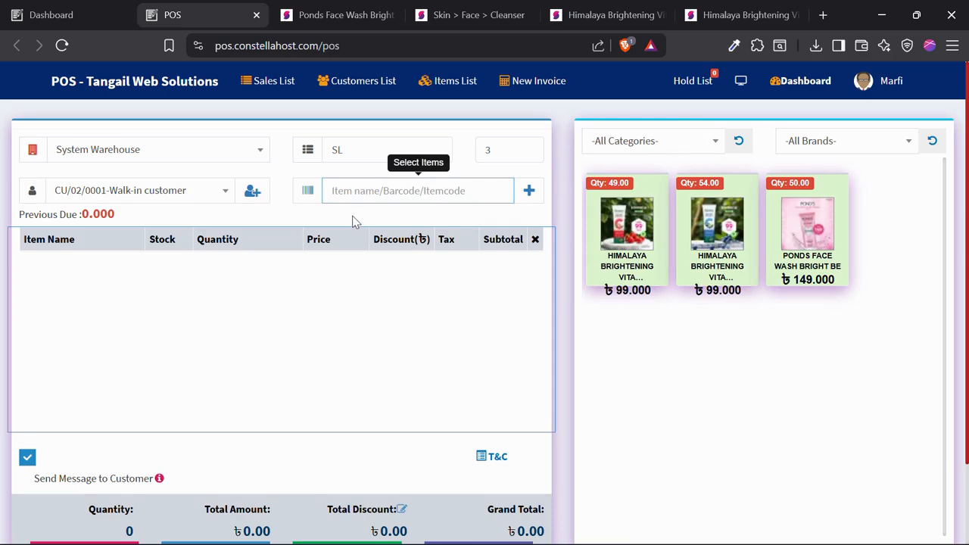
text(p)
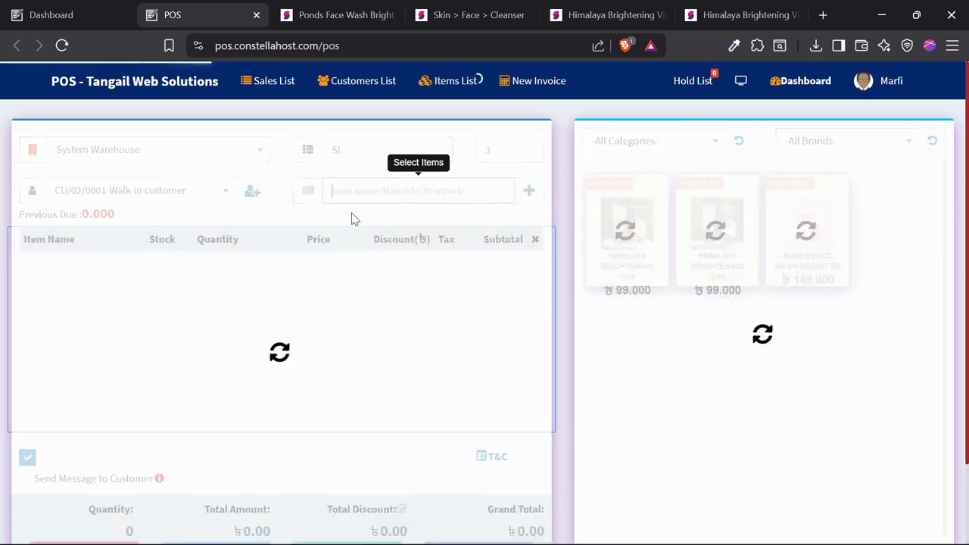
text(c)
click(244, 357)
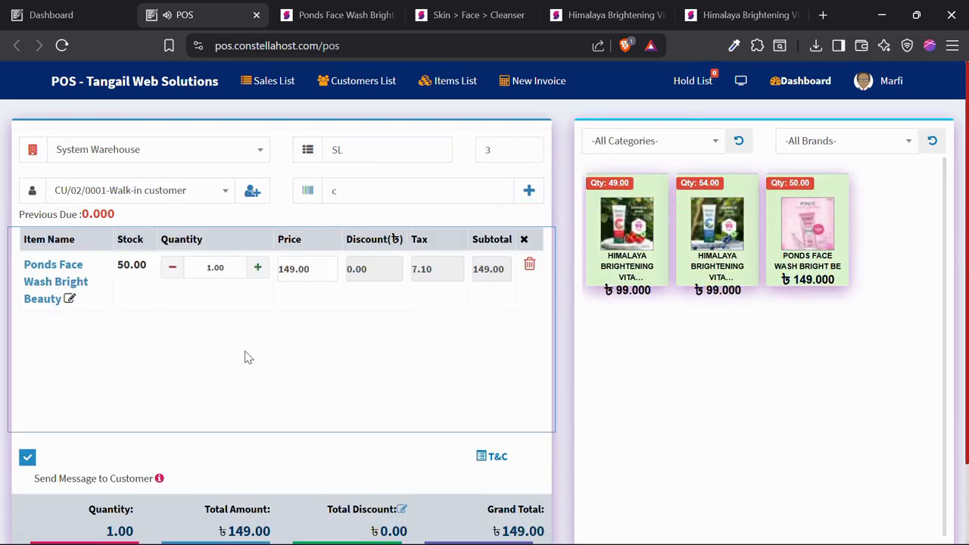
click(344, 190)
key(BackSpace)
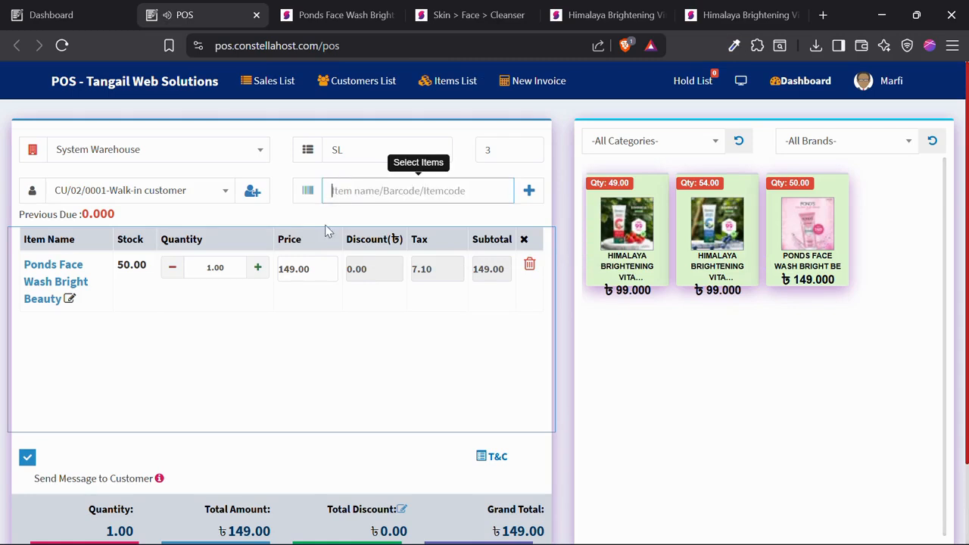
click(158, 337)
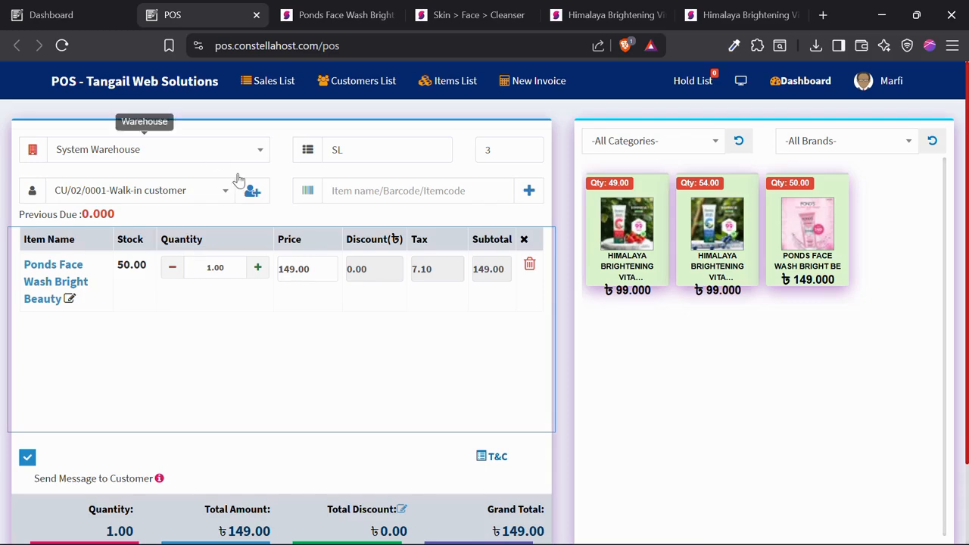
- Open the cash payment for the sale, enter an amount of 150, and close it without saving
scroll(294, 331, down, 1)
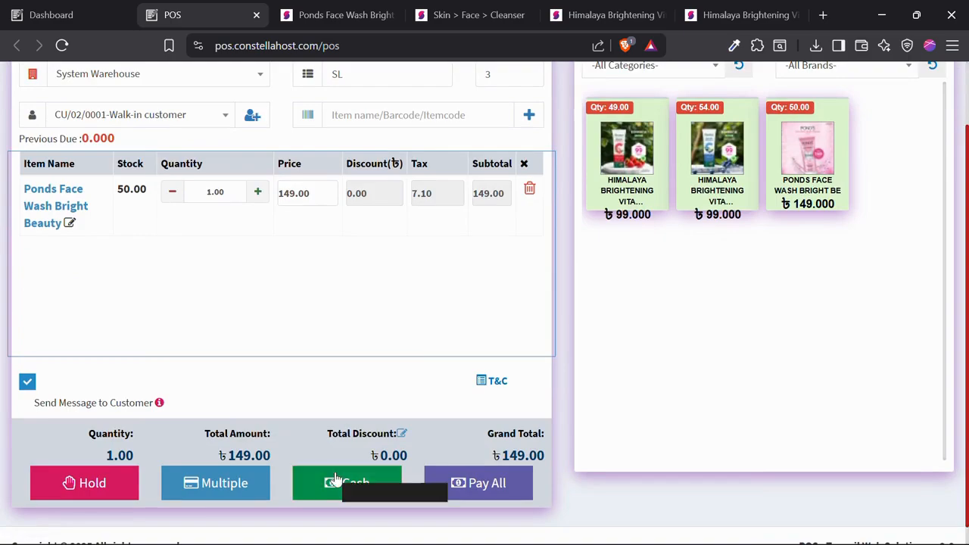
click(336, 478)
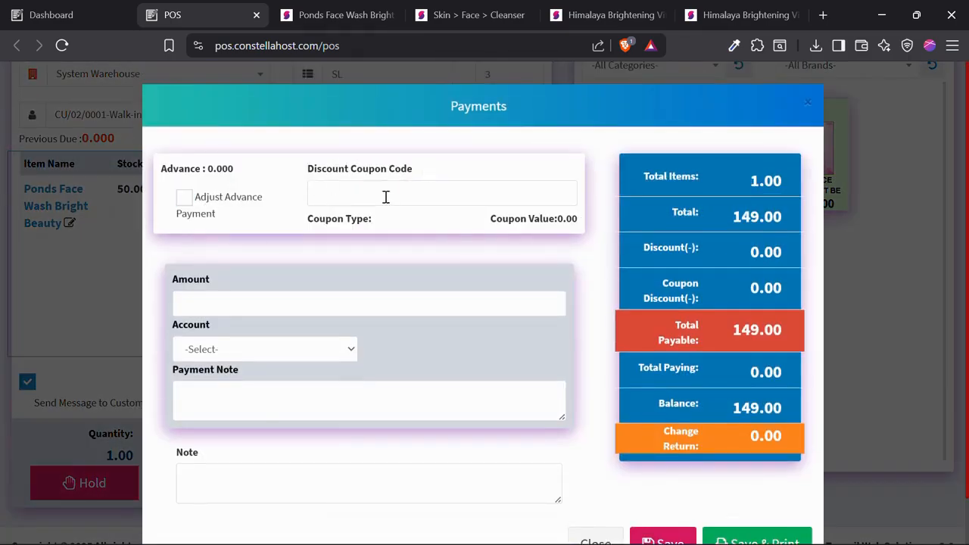
scroll(363, 212, down, 1)
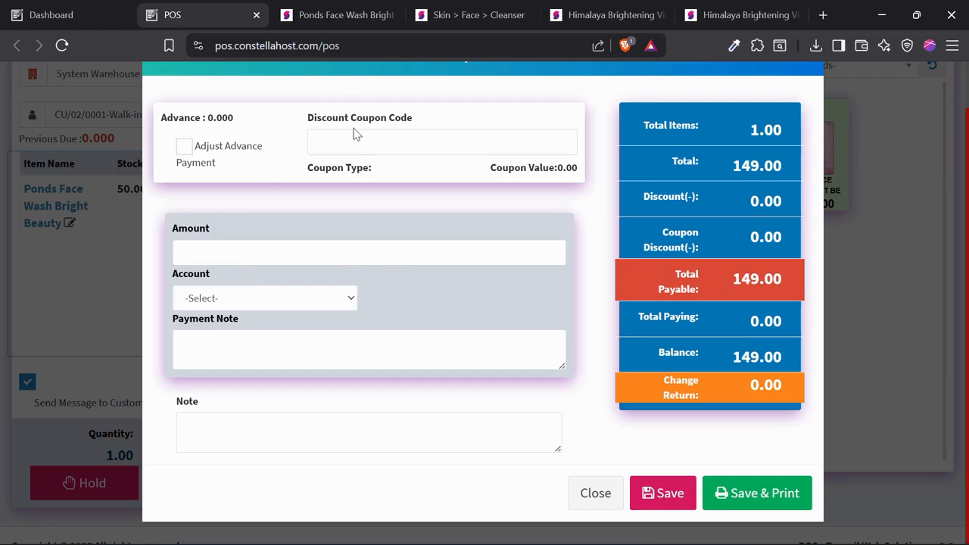
click(214, 253)
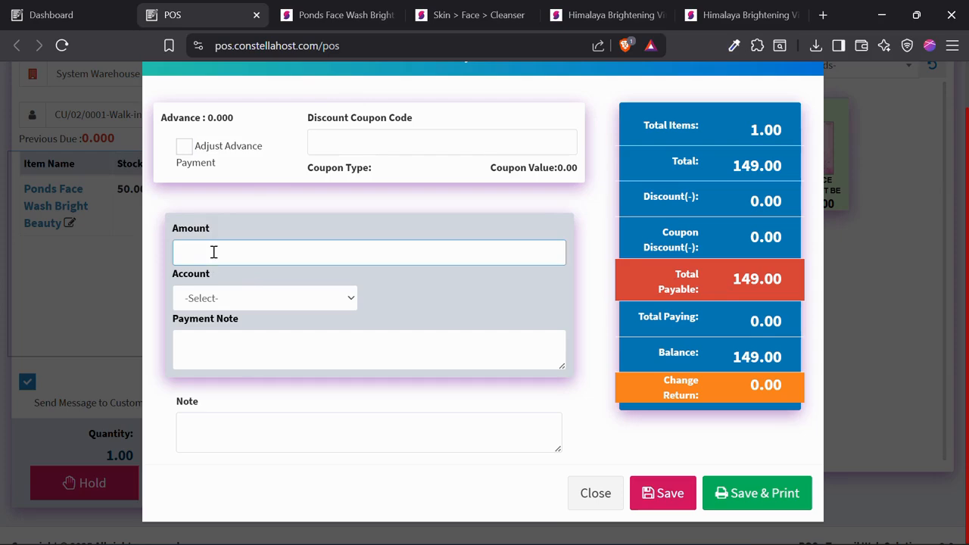
text(150)
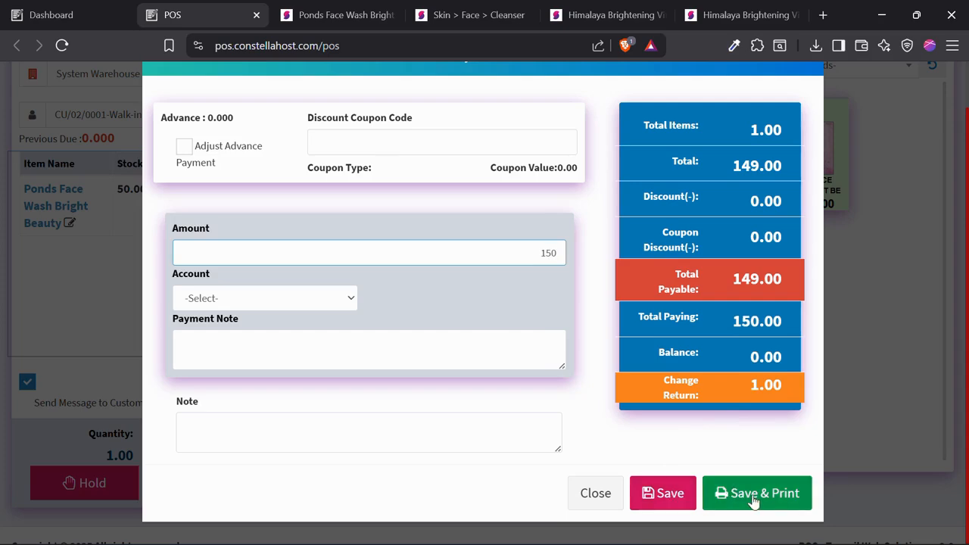
click(595, 493)
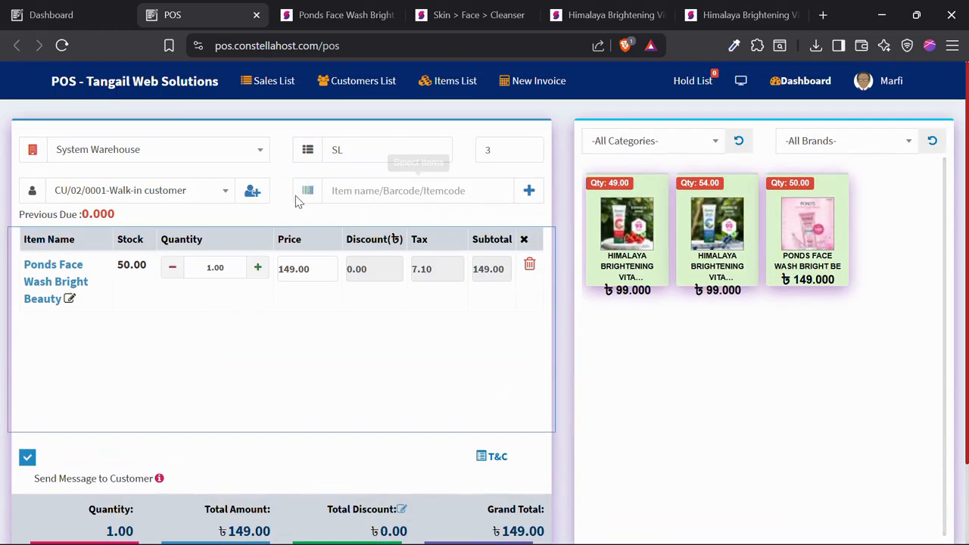
- Put the current sale on hold with the reference "test"
scroll(324, 311, down, 1)
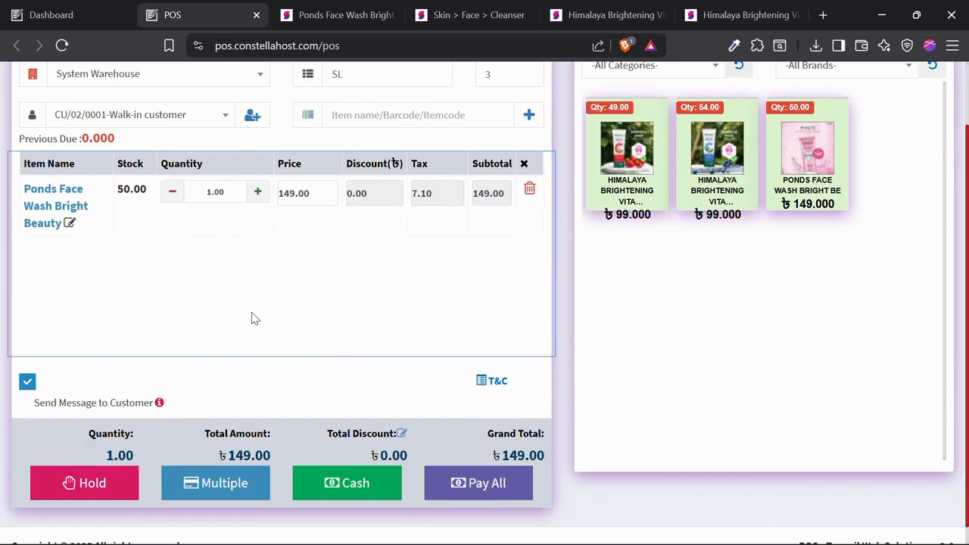
scroll(261, 315, up, 1)
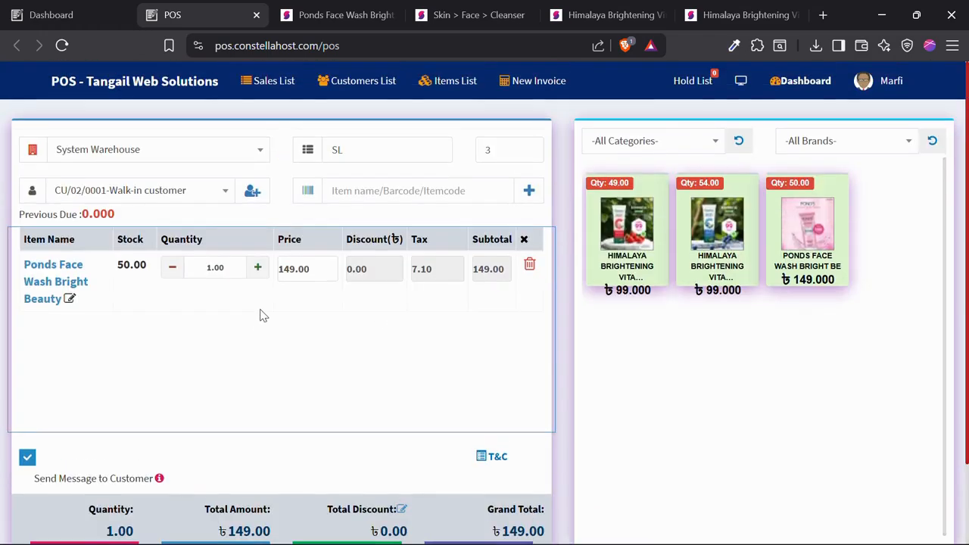
scroll(261, 315, down, 1)
scroll(270, 290, up, 1)
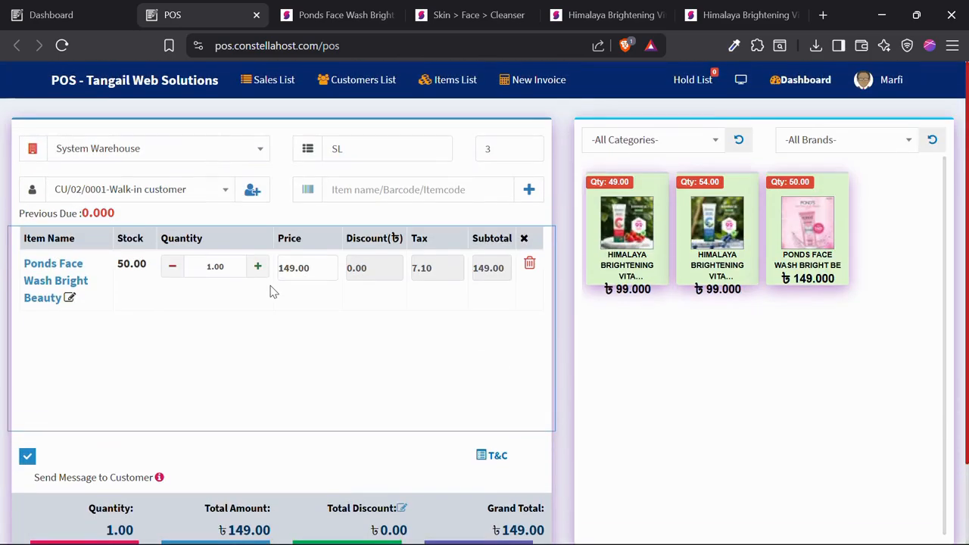
scroll(273, 292, down, 1)
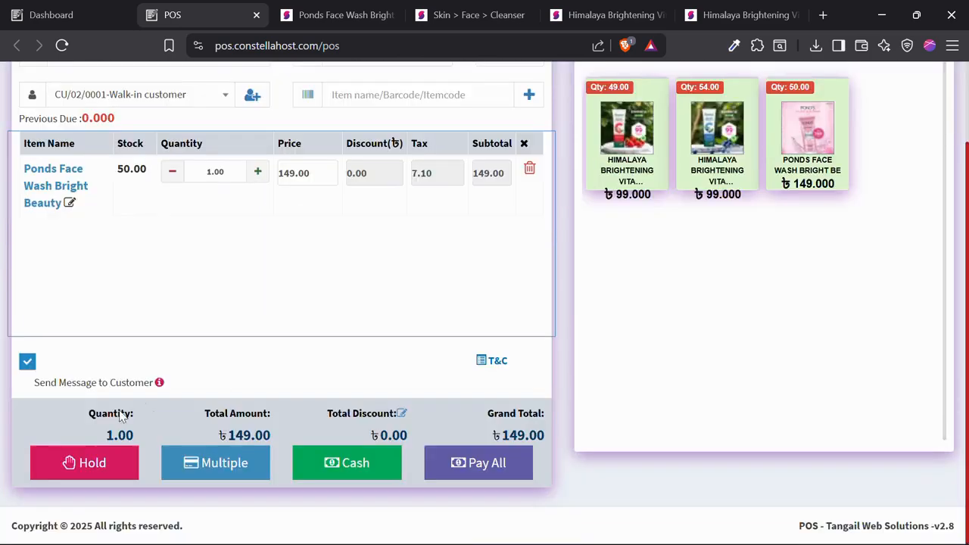
click(65, 462)
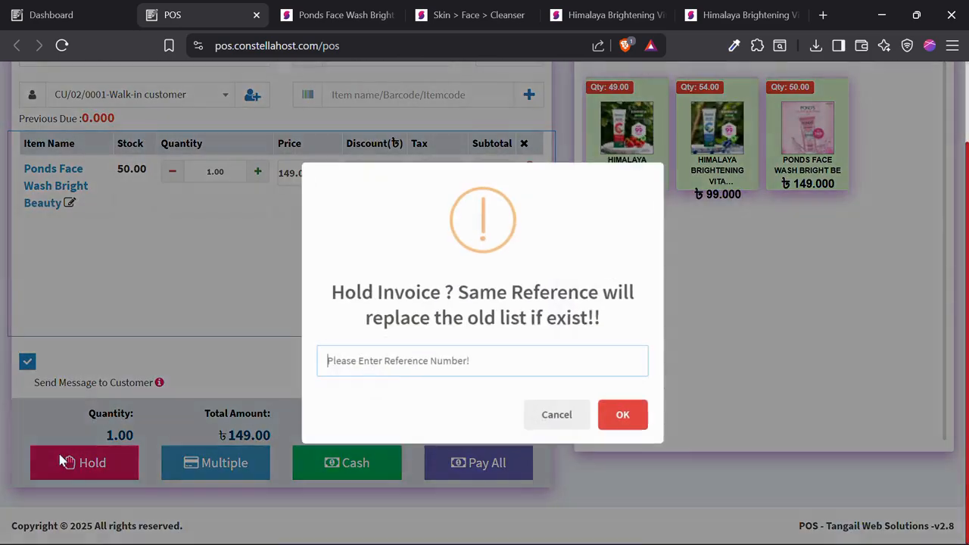
click(392, 365)
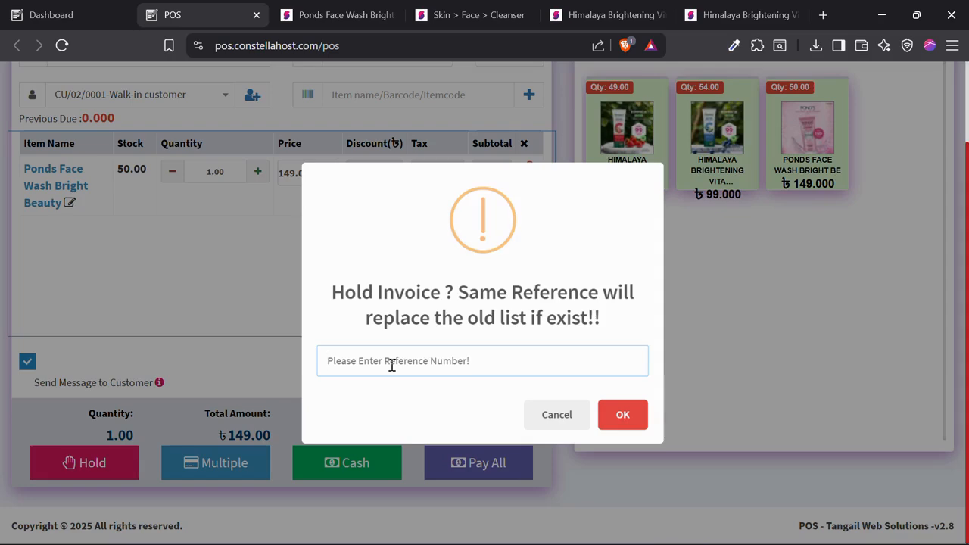
text(test)
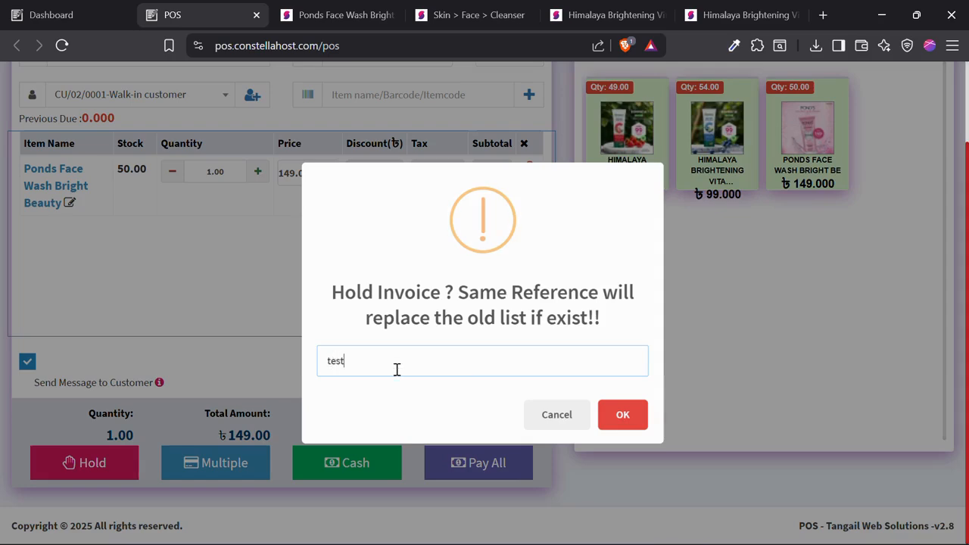
click(621, 417)
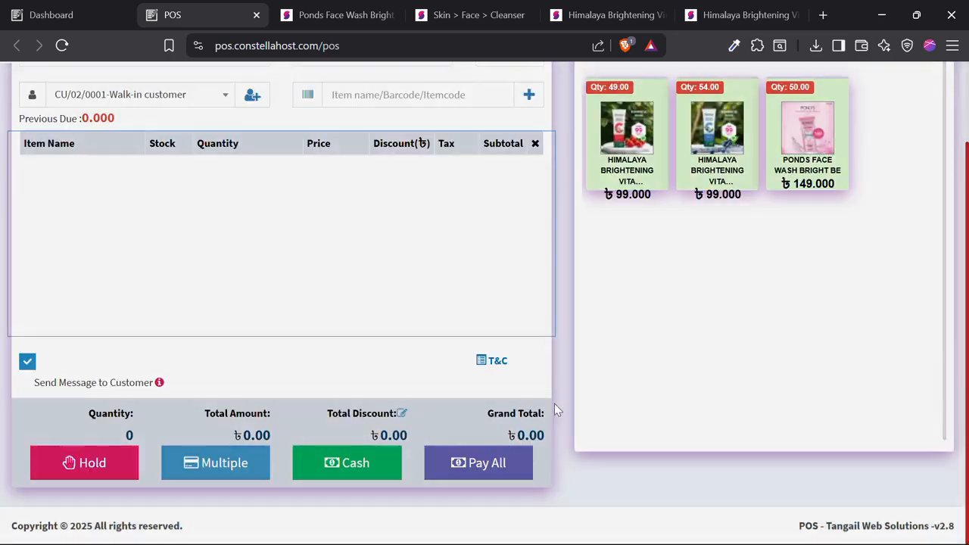
- Bring the held sale with reference "test" back from the hold list for editing
scroll(360, 329, up, 1)
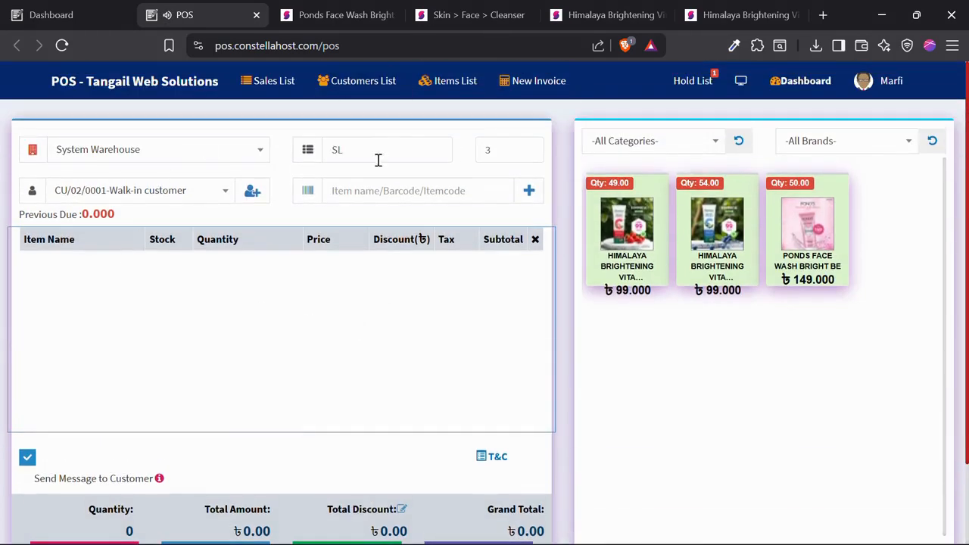
click(689, 80)
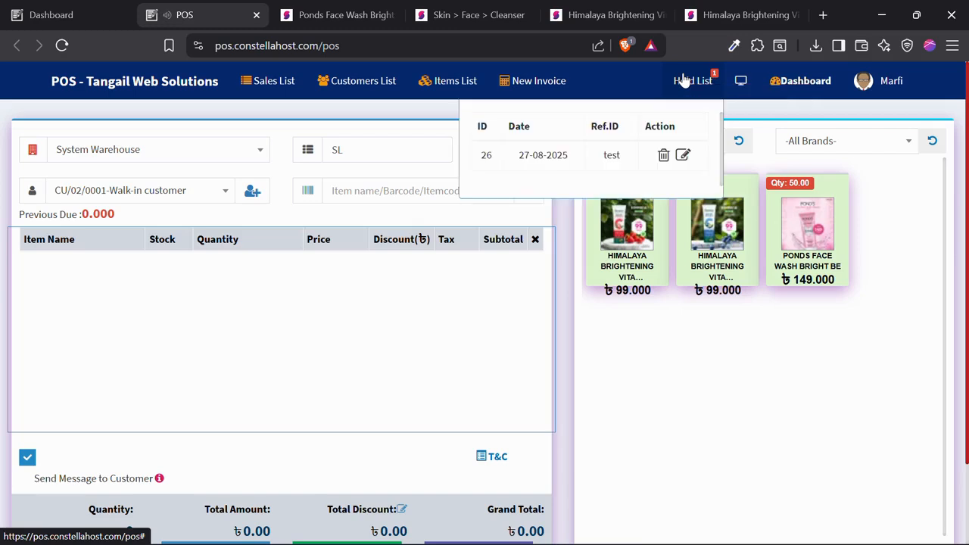
click(683, 155)
click(638, 388)
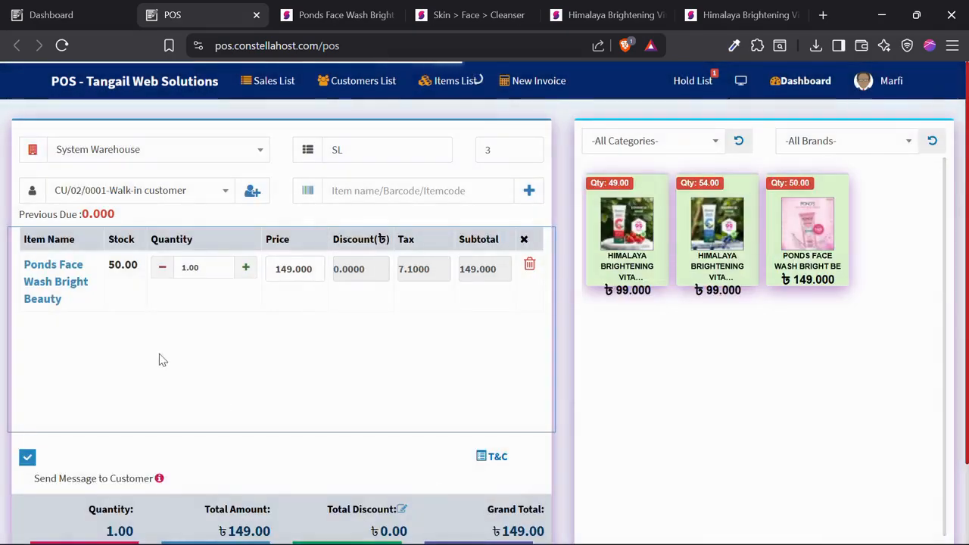
- Take the cash payment for the restored sale with the amount kept at 150, and save it with an invoice print
scroll(346, 368, down, 2)
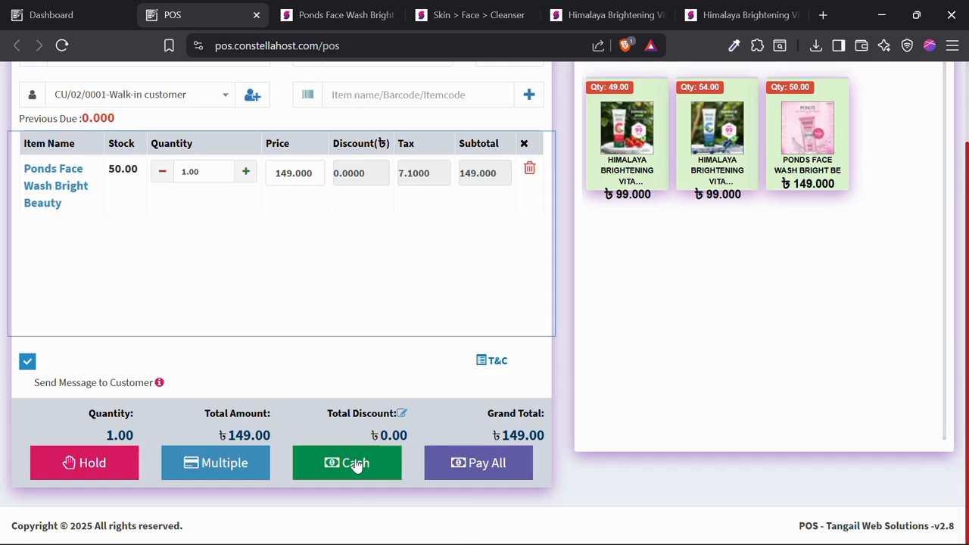
click(356, 463)
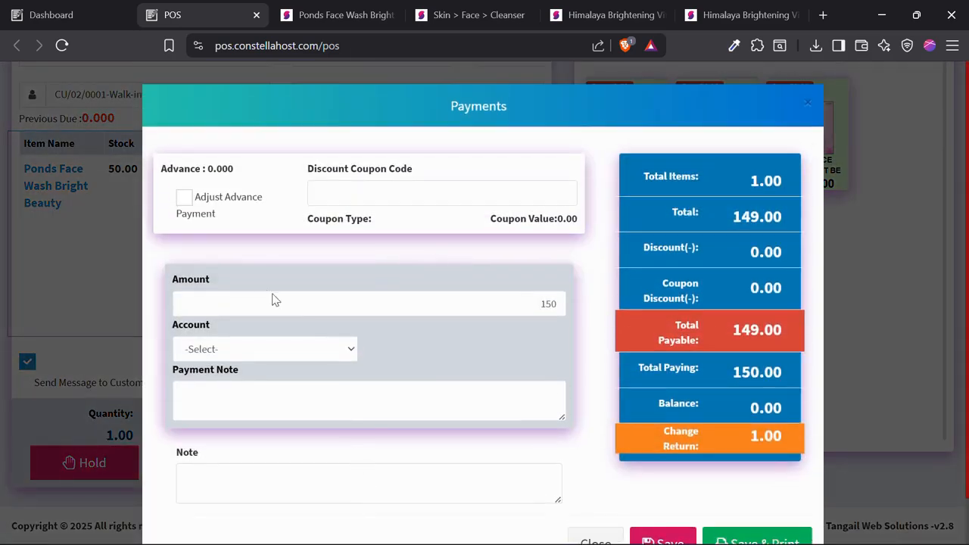
click(293, 294)
scroll(508, 250, down, 1)
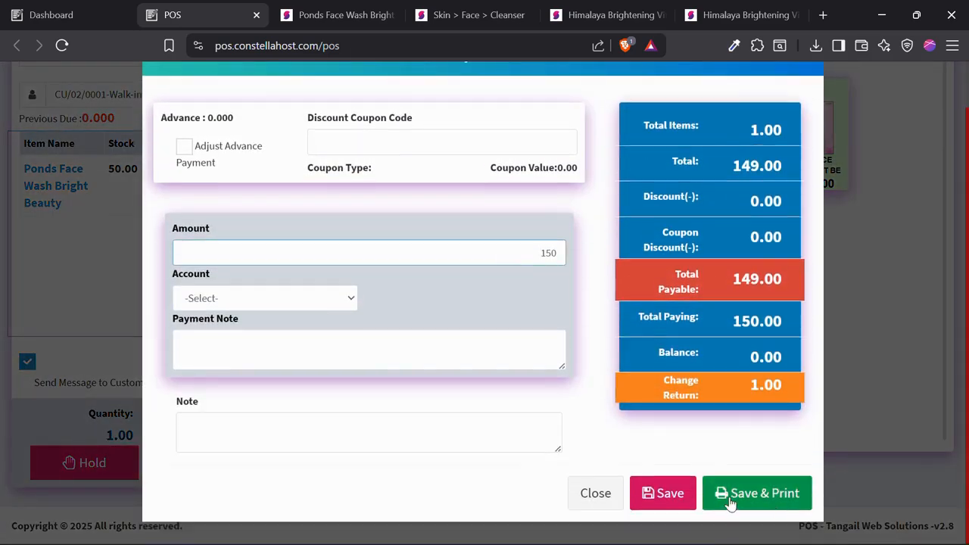
click(758, 493)
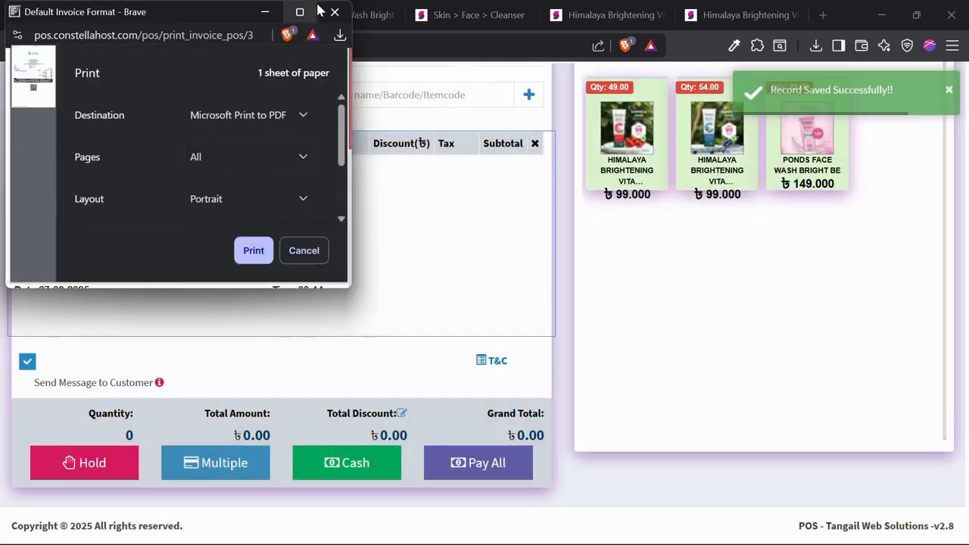
mouse_move(300, 16)
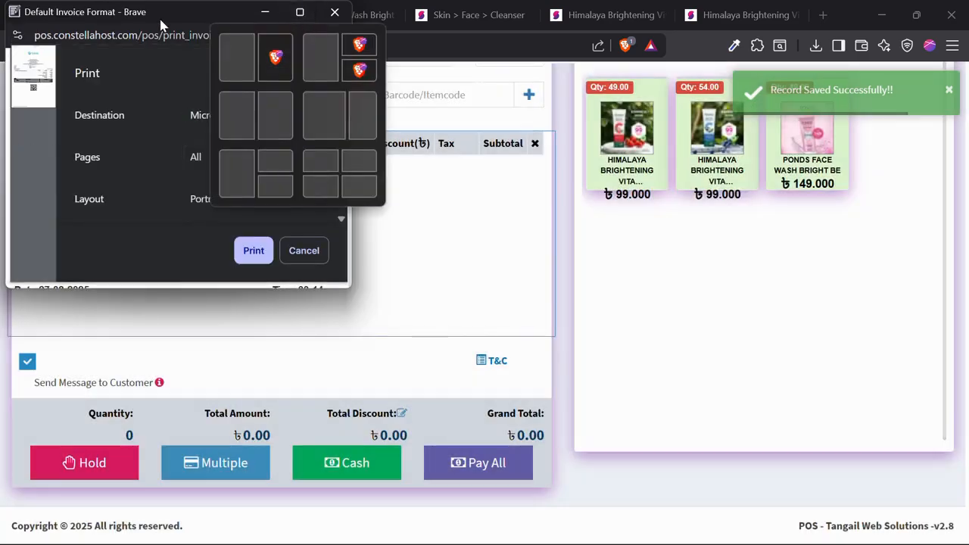
- Enlarge the invoice print preview to check it, cancel the printing, and close the invoice window
drag(162, 19, 480, 115)
click(620, 107)
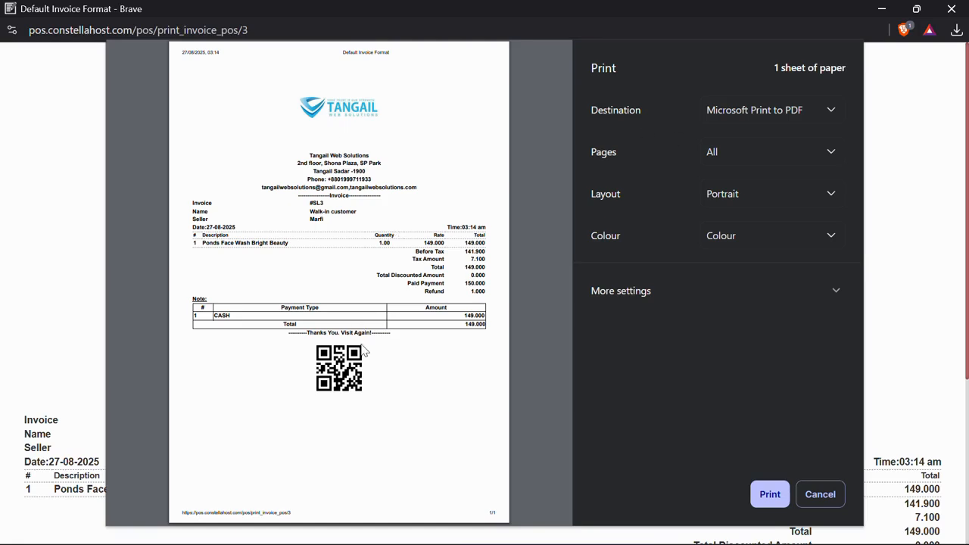
click(822, 495)
click(964, 14)
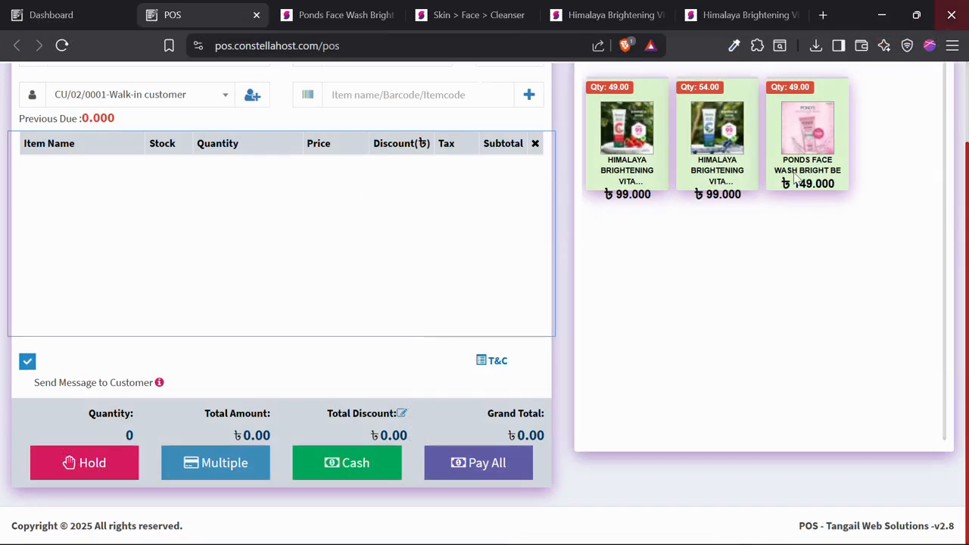
- Switch back to the dashboard, reload it, and review its sales and invoice figures
click(76, 15)
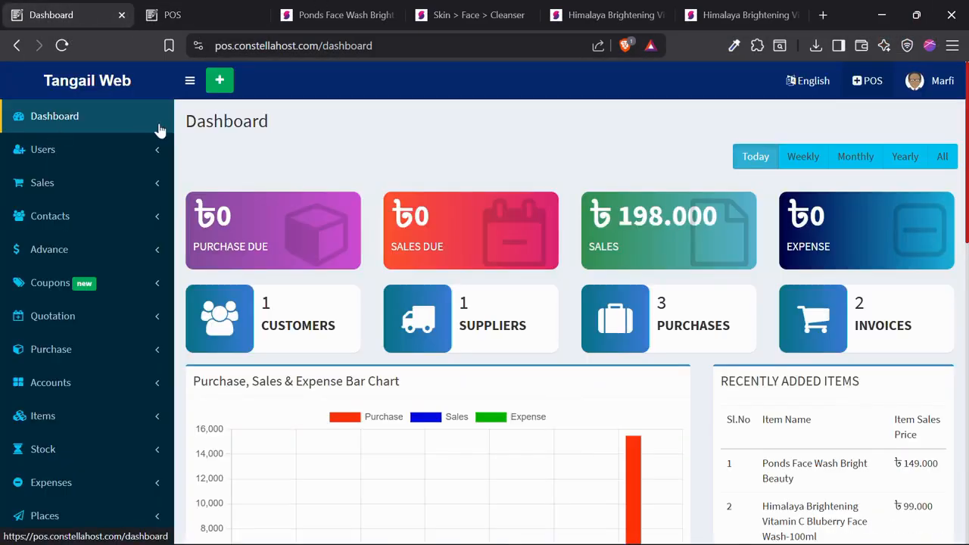
click(62, 46)
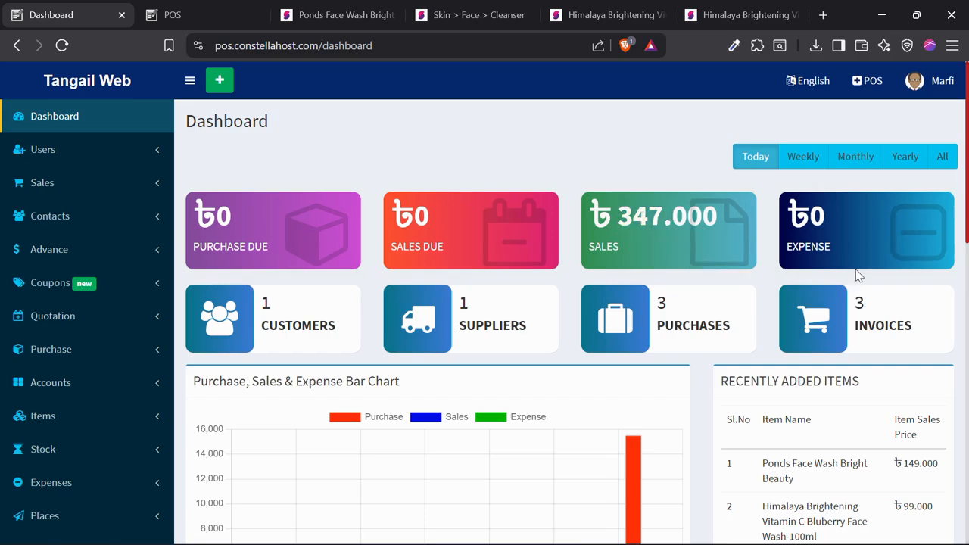
scroll(454, 265, down, 3)
scroll(303, 257, up, 3)
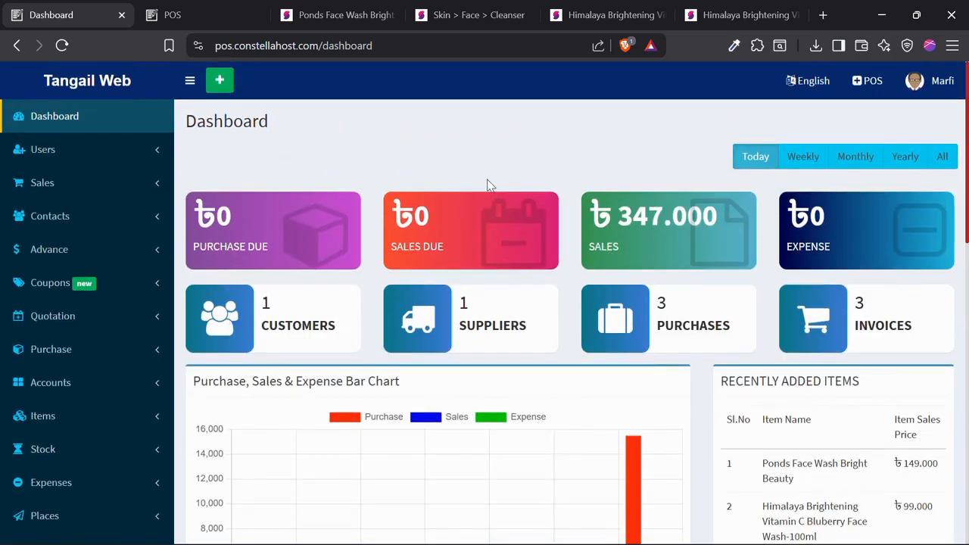
- Open the Profit & Loss Report from the list of reports
scroll(89, 150, down, 2)
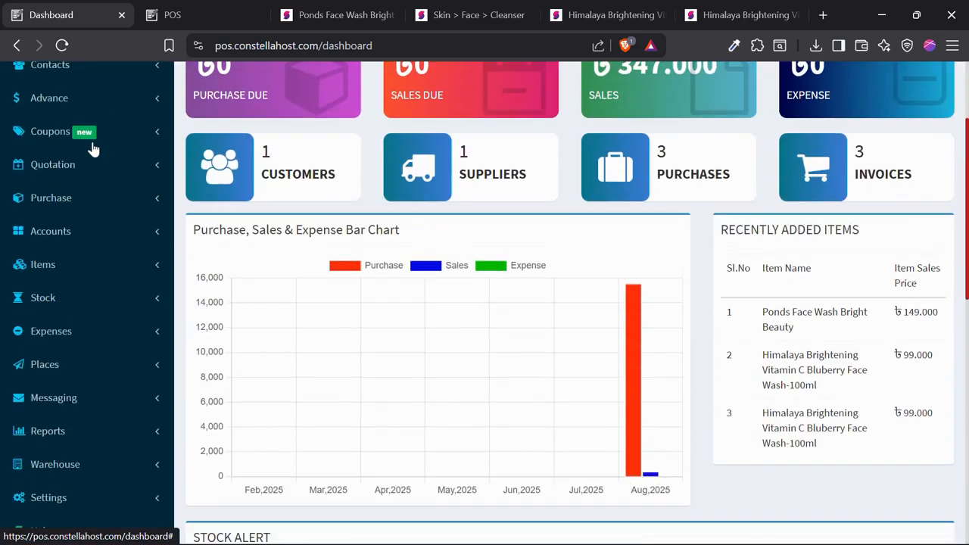
scroll(95, 227, down, 1)
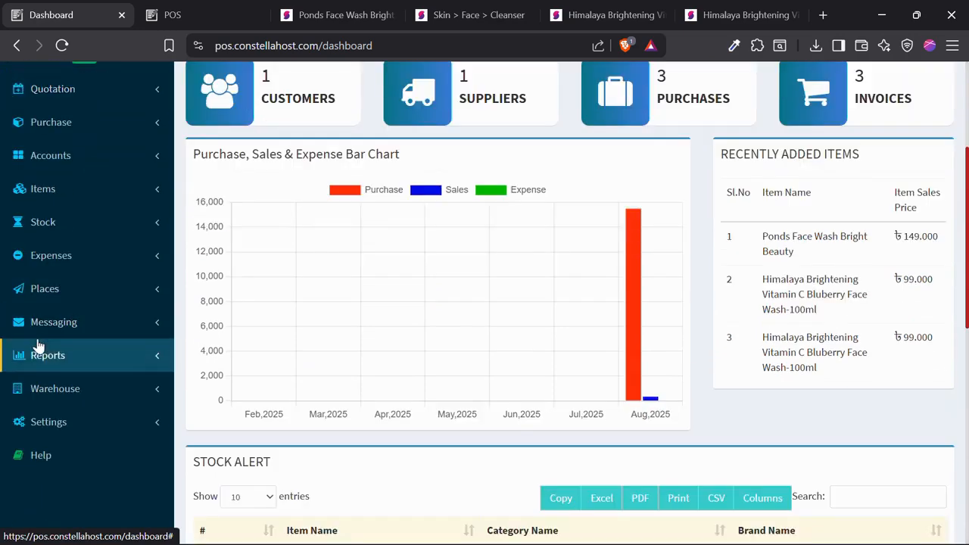
click(108, 357)
scroll(104, 184, down, 3)
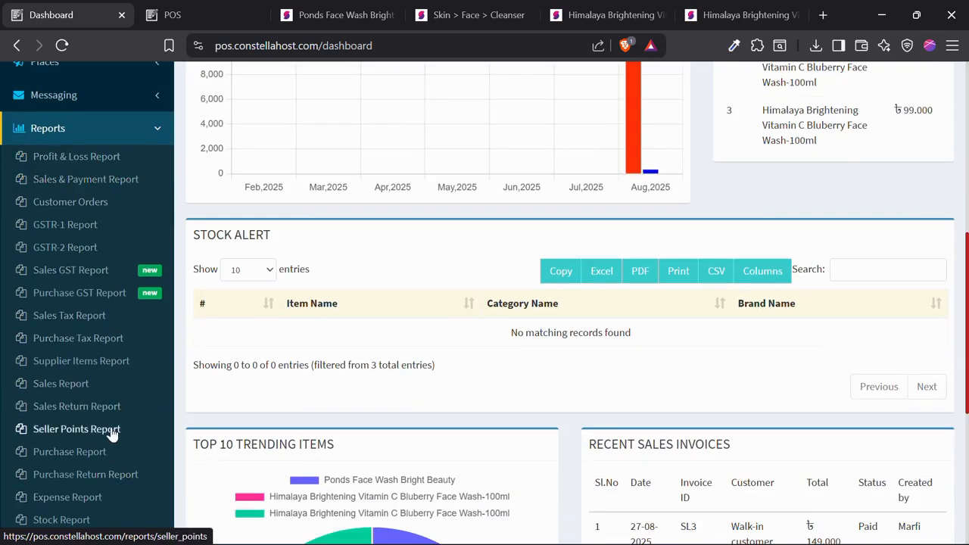
click(104, 168)
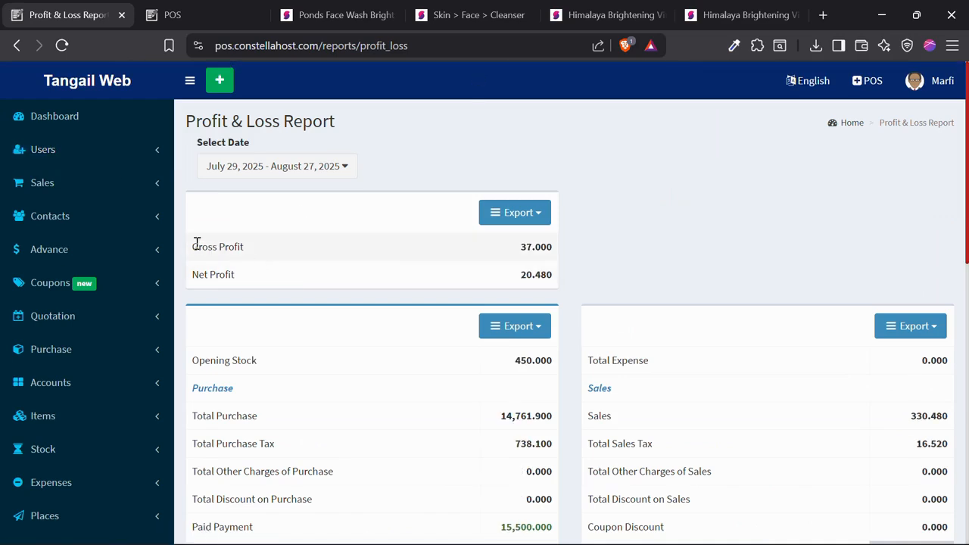
drag(196, 243, 244, 247)
click(255, 166)
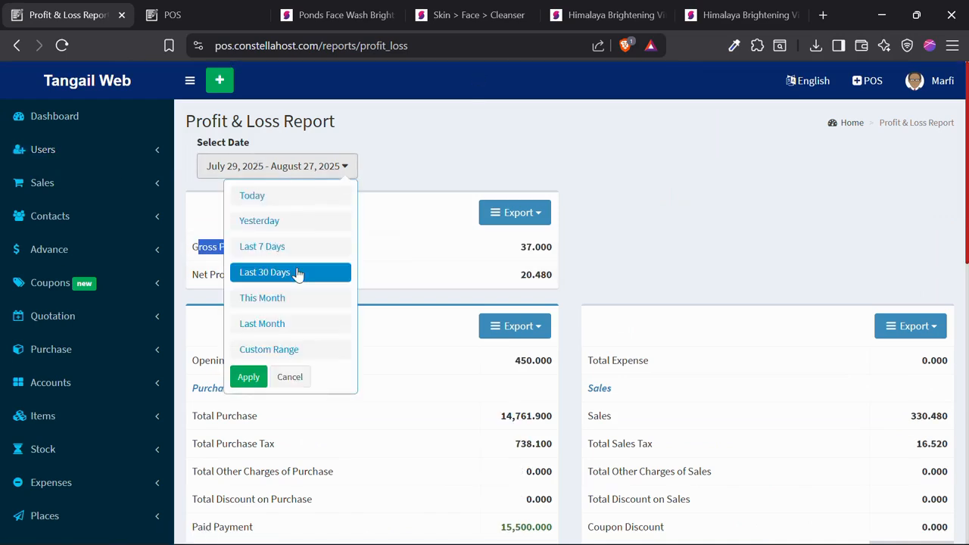
click(259, 352)
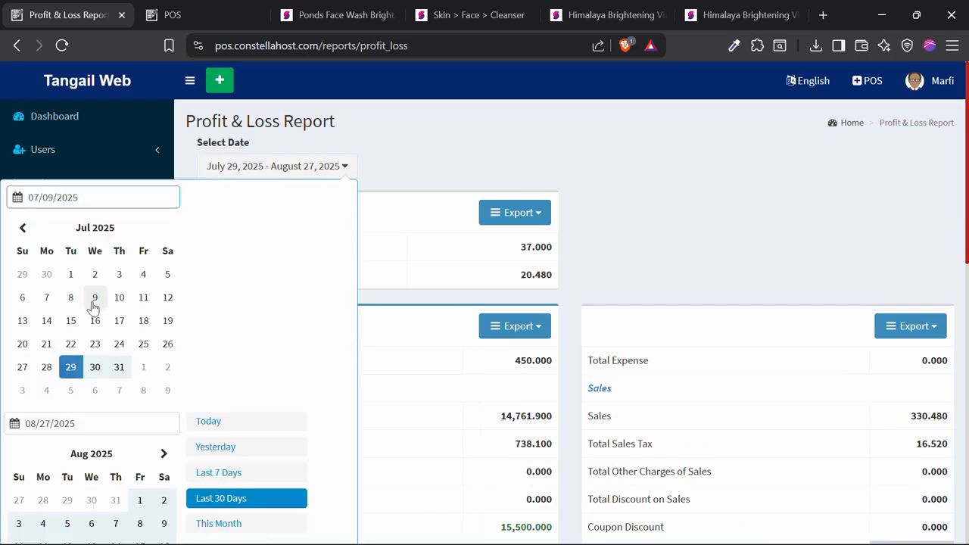
click(327, 176)
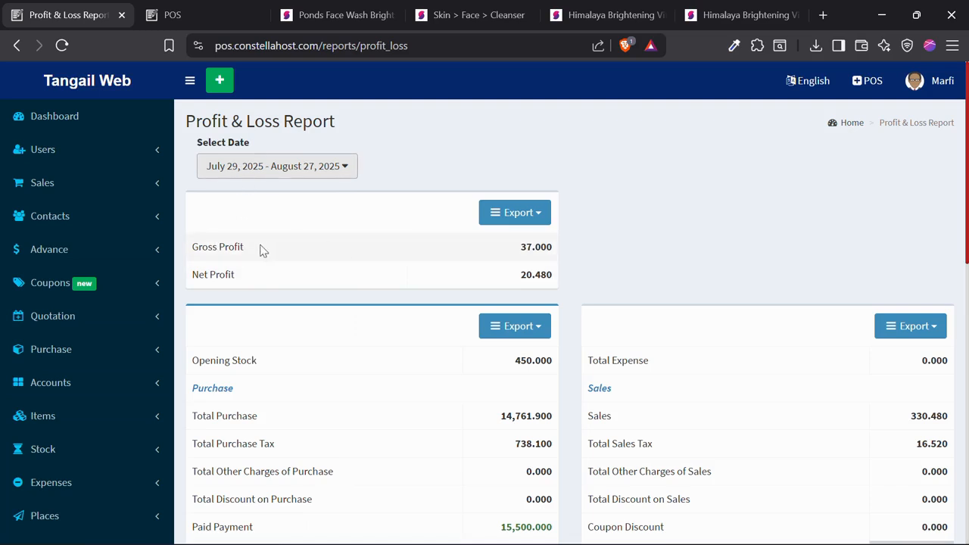
- Set the Profit & Loss Report period to Today and examine the gross and net profit
click(277, 166)
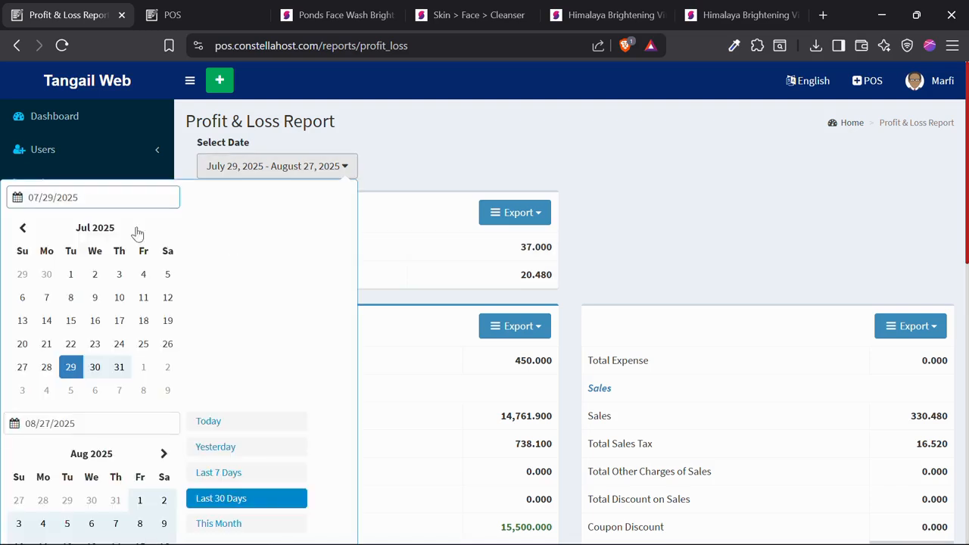
click(225, 421)
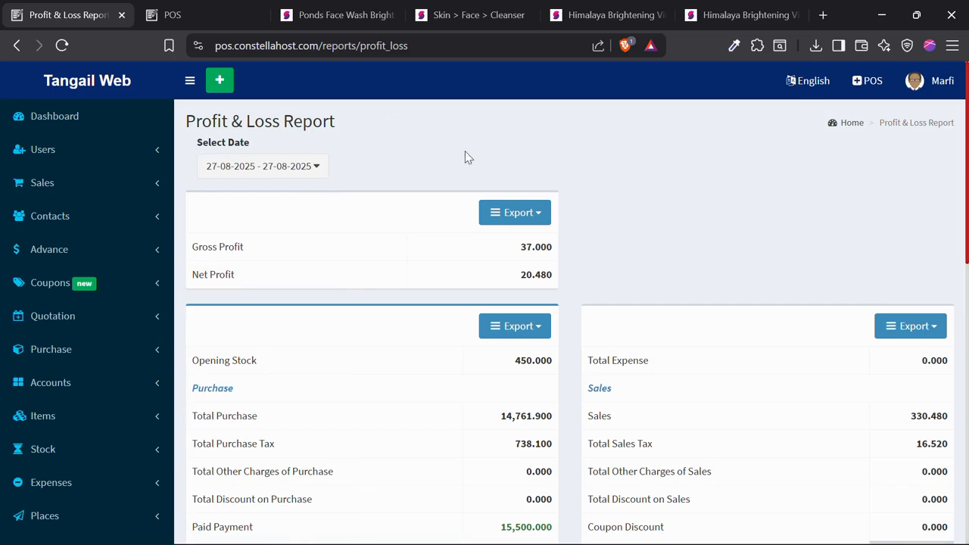
click(543, 245)
double_click(525, 278)
click(581, 261)
drag(523, 250, 575, 281)
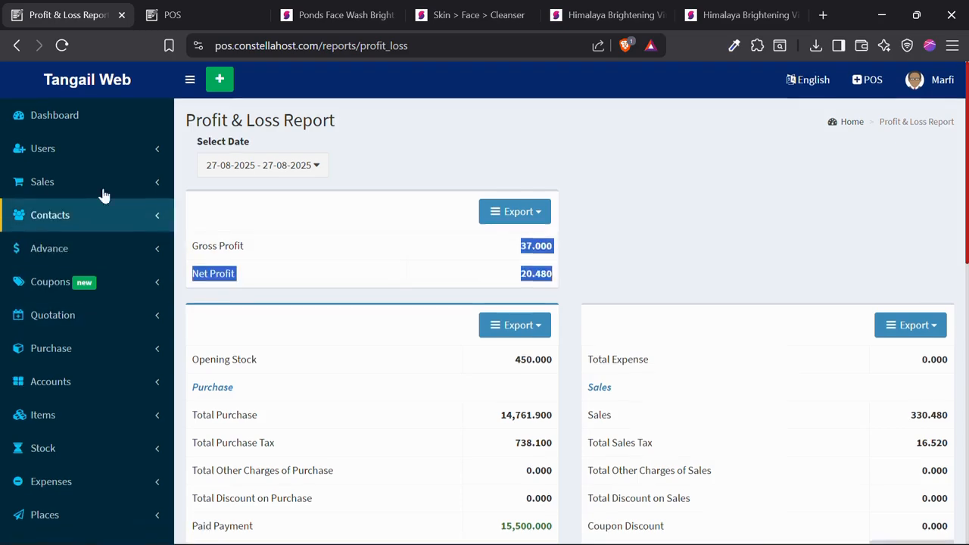
- Open the Sales Report and filter it by the walk-in customer, keeping all warehouses
scroll(138, 268, down, 7)
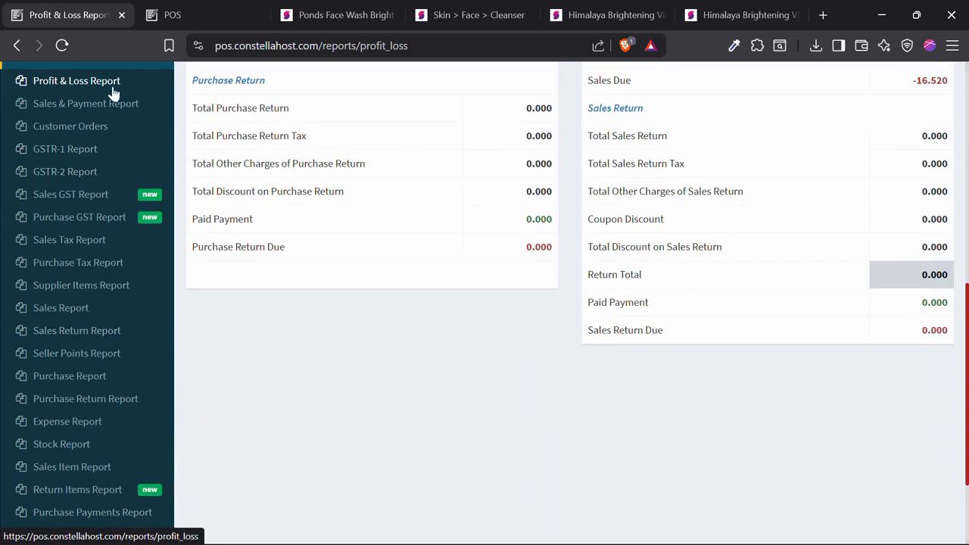
click(47, 317)
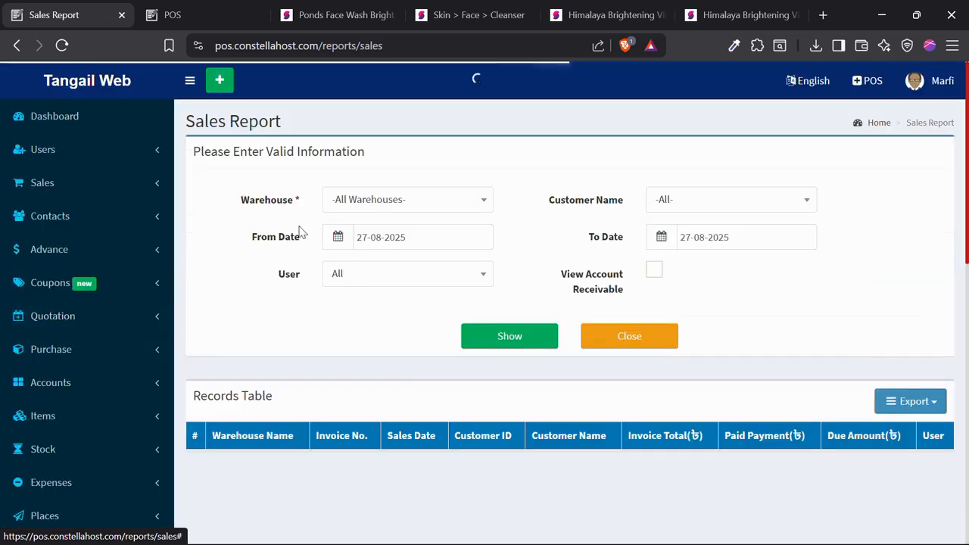
click(408, 203)
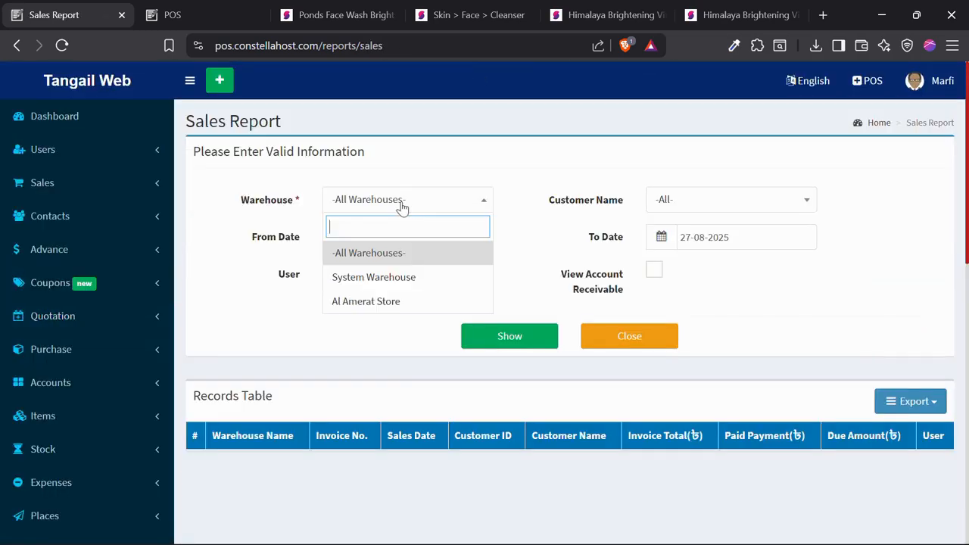
click(493, 169)
click(699, 203)
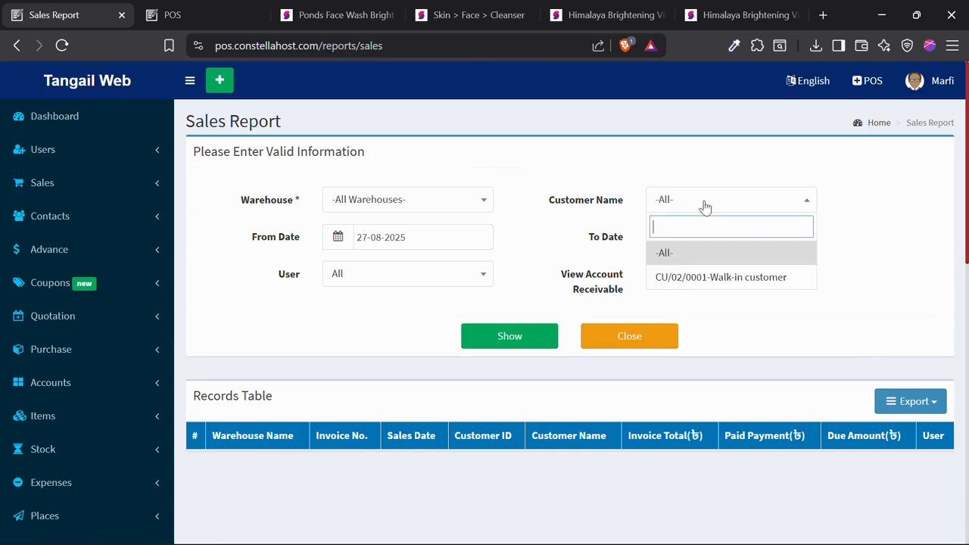
click(671, 277)
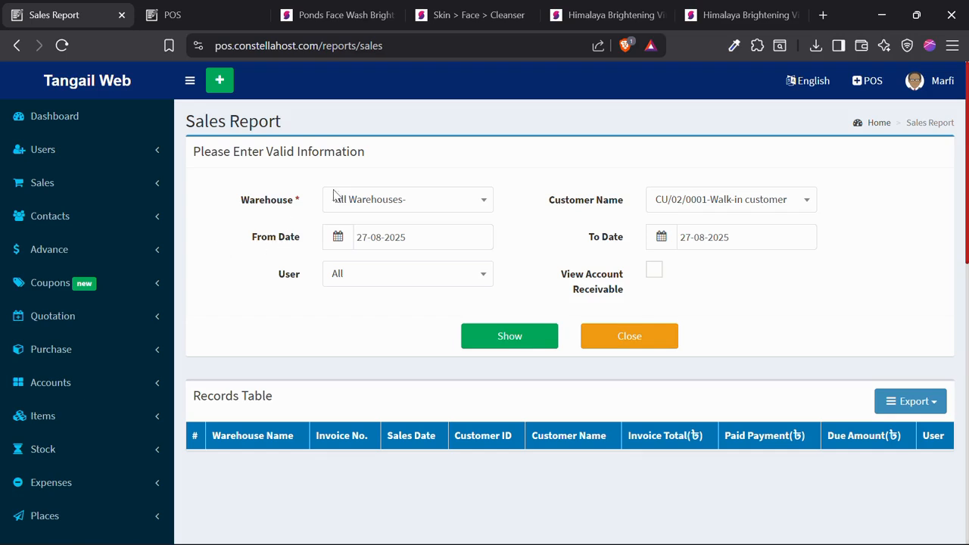
- Look through the Sales Report's date and user filter choices, keeping 27-08-2025 for both dates and All for the user
click(376, 236)
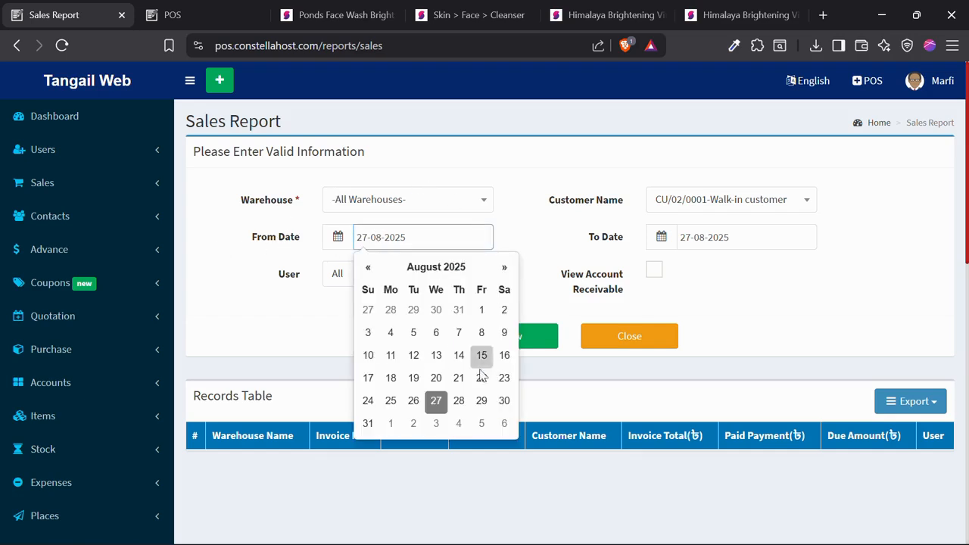
click(529, 253)
click(719, 241)
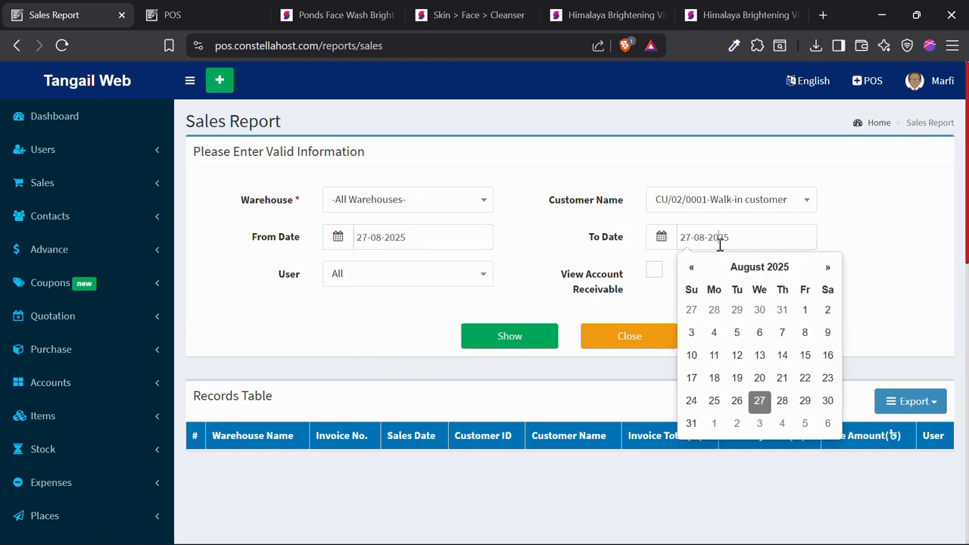
click(535, 237)
click(385, 285)
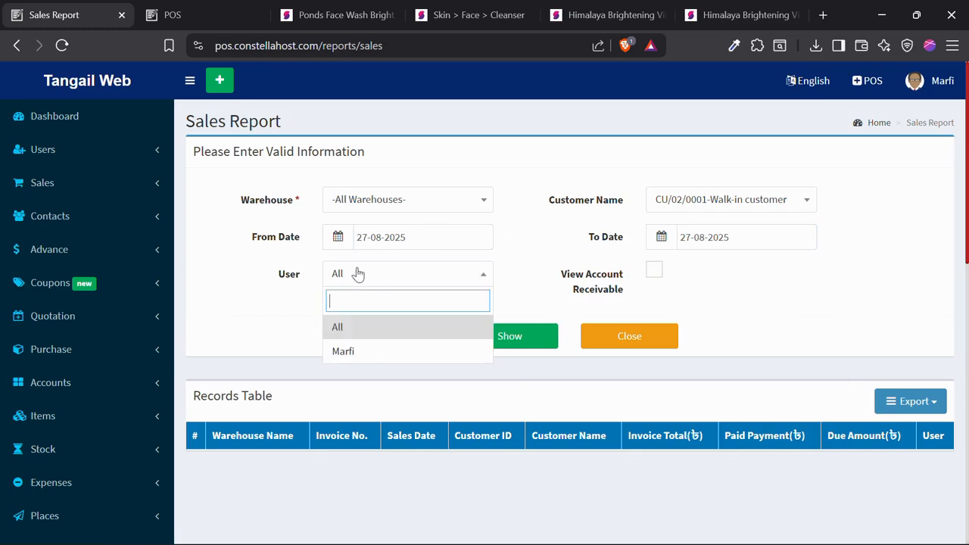
click(246, 309)
click(337, 281)
click(346, 336)
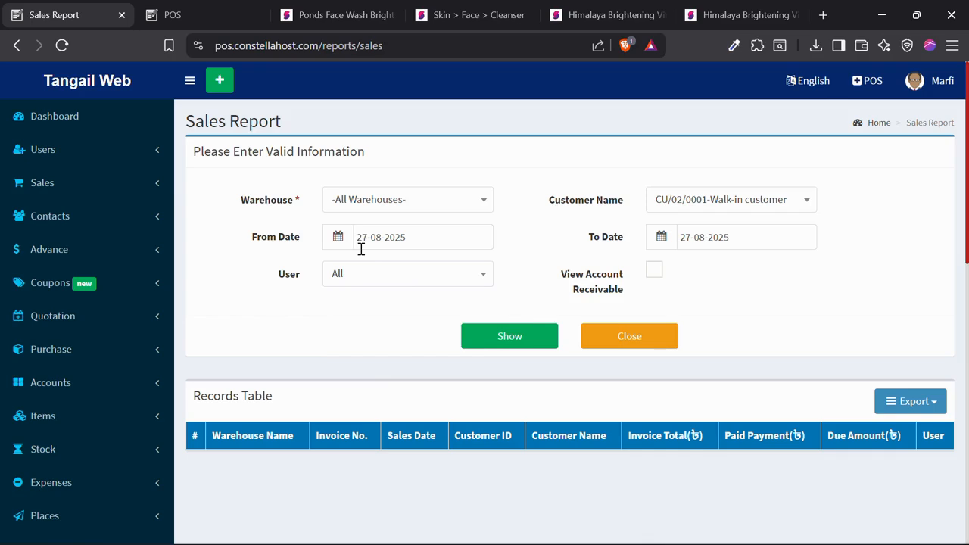
click(429, 275)
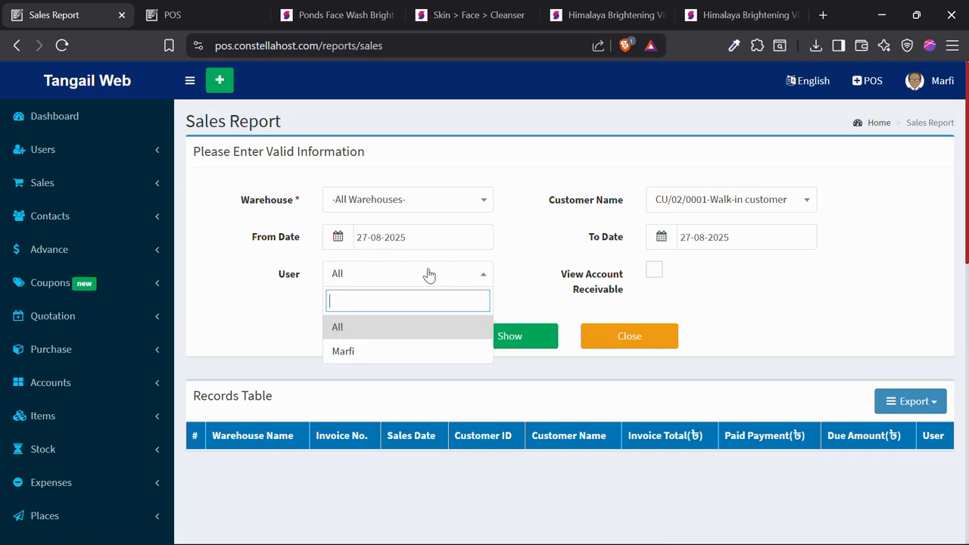
click(255, 302)
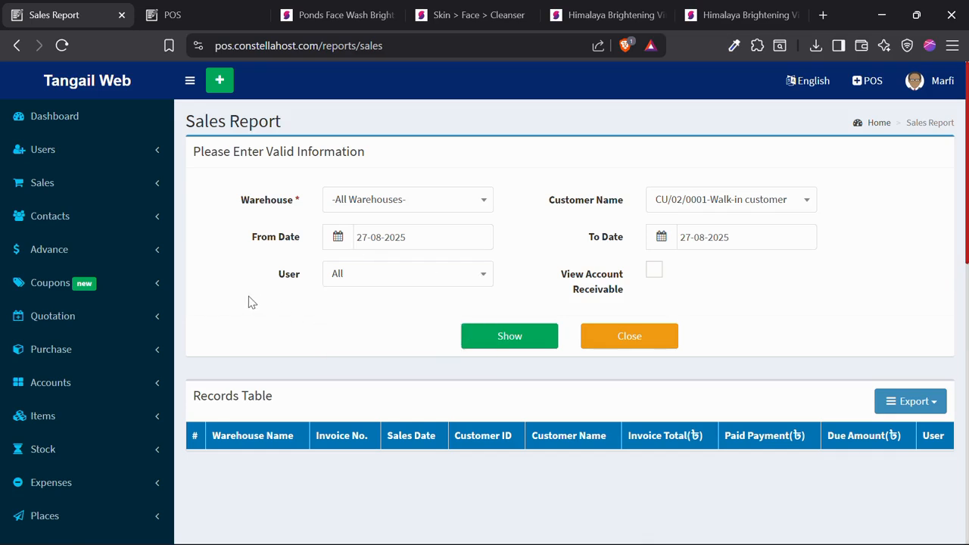
- Generate the filtered sales report and review its invoice rows, totals and available export formats
click(522, 345)
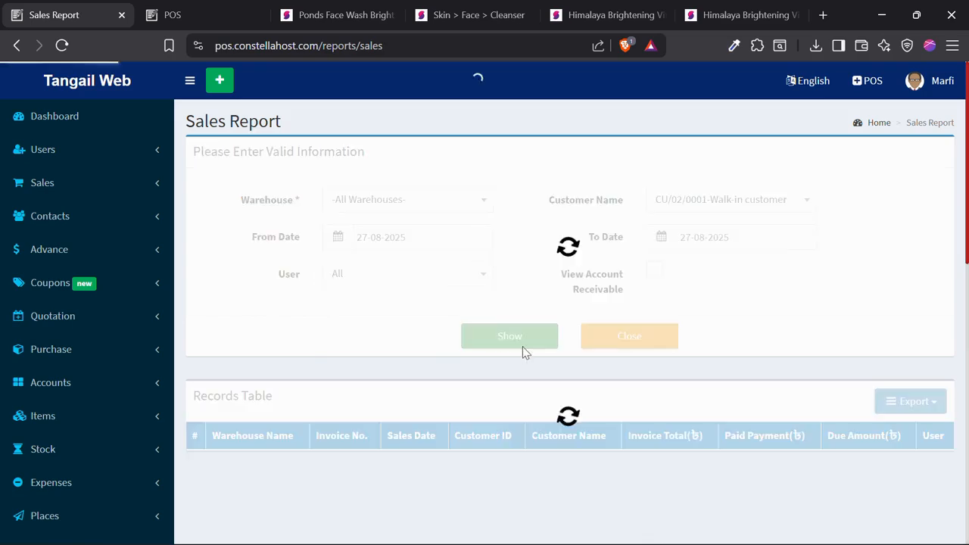
scroll(455, 212, down, 3)
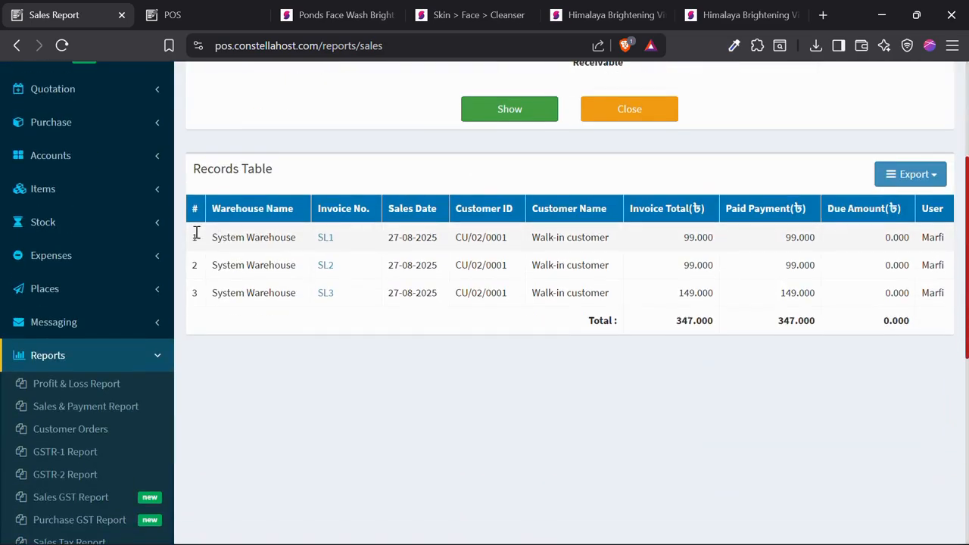
drag(196, 233, 305, 302)
click(429, 318)
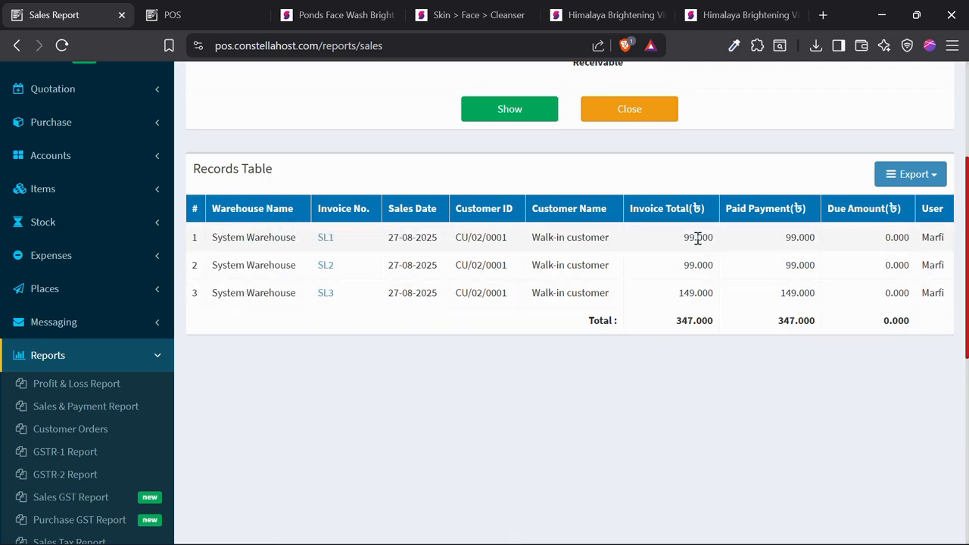
drag(673, 239, 730, 254)
click(727, 258)
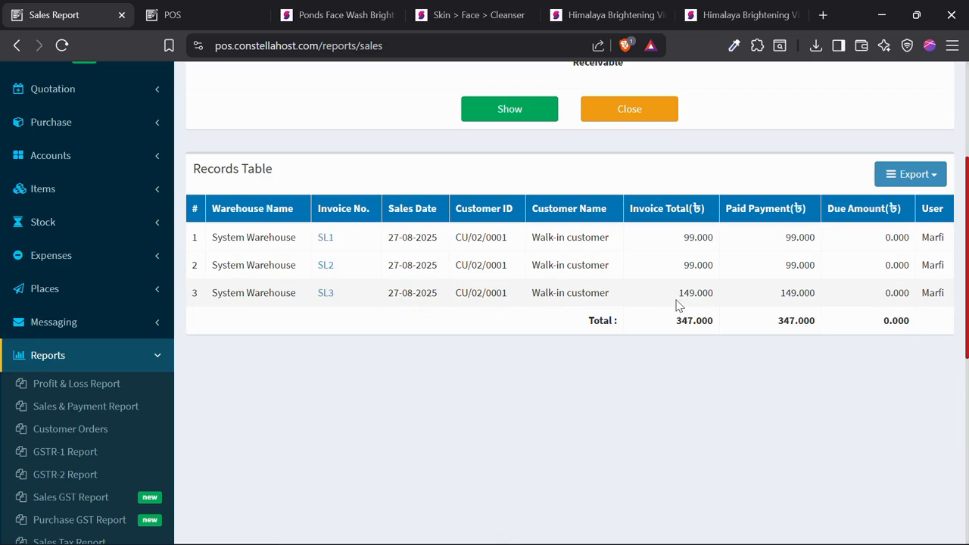
click(893, 184)
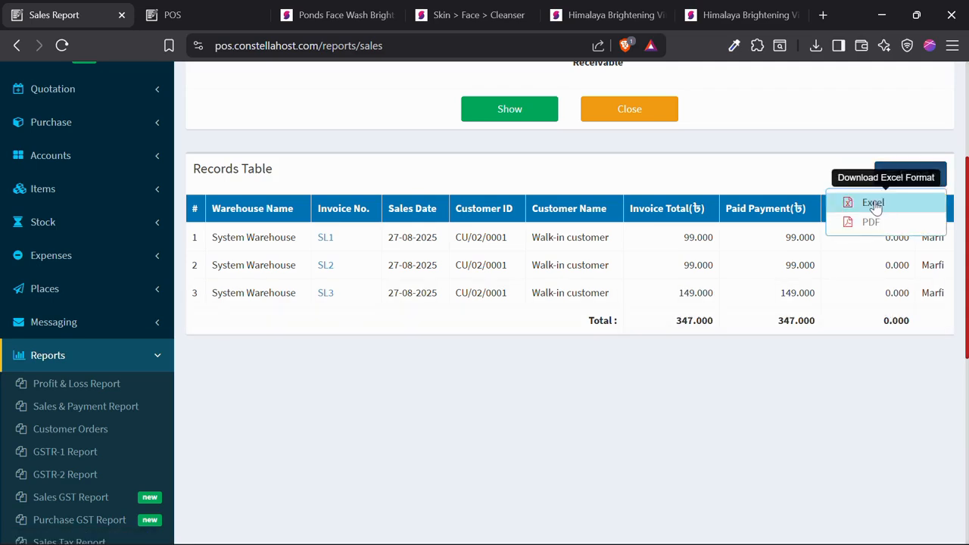
click(634, 450)
- Open the Stock Report and look over its filters and item-wise table
scroll(71, 311, down, 4)
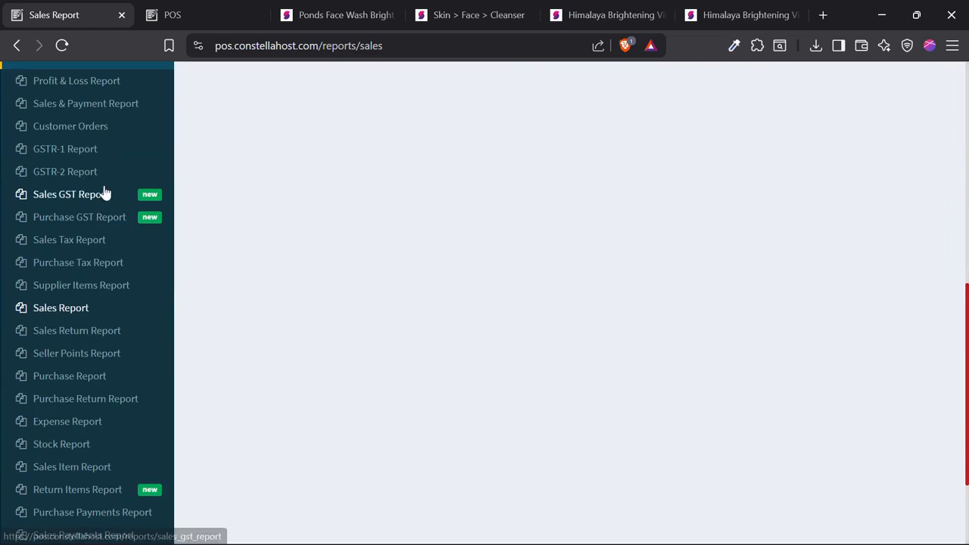
scroll(123, 174, down, 1)
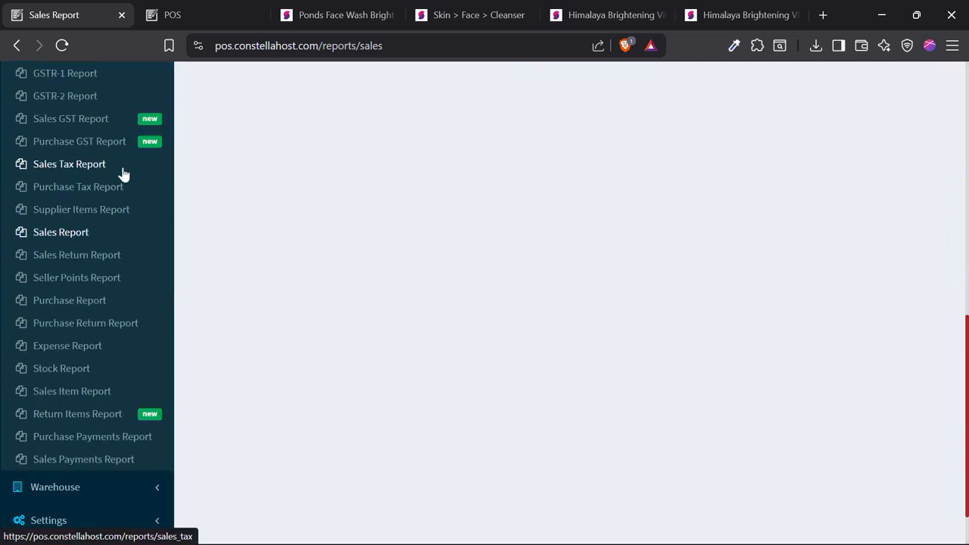
click(45, 371)
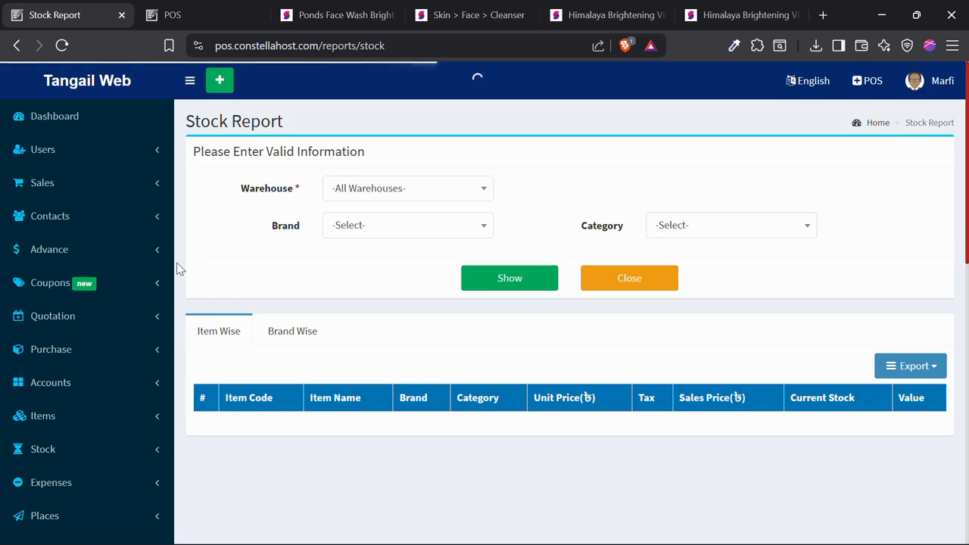
scroll(568, 129, down, 3)
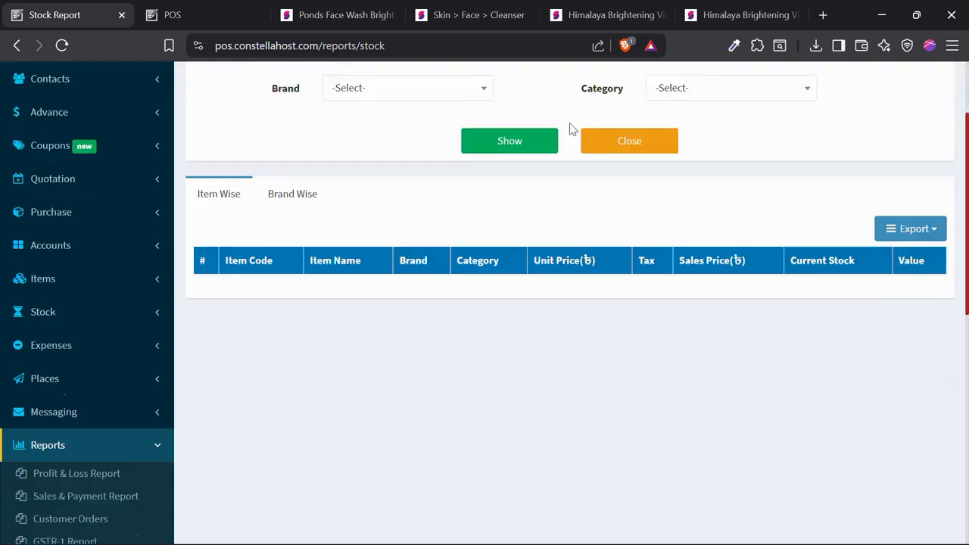
- Check the brand filter choices, then generate the stock report for all warehouses with no brand or category selected
scroll(507, 173, up, 3)
click(397, 228)
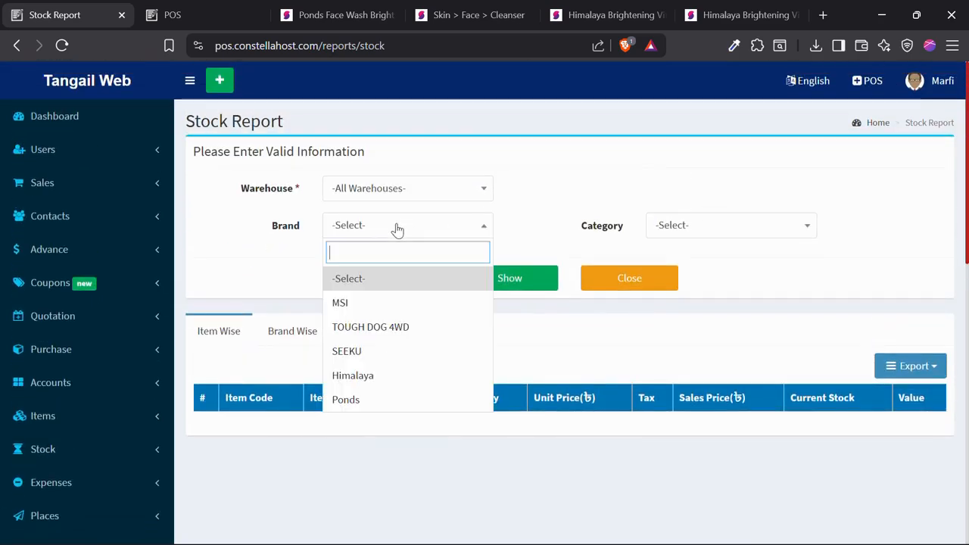
click(547, 156)
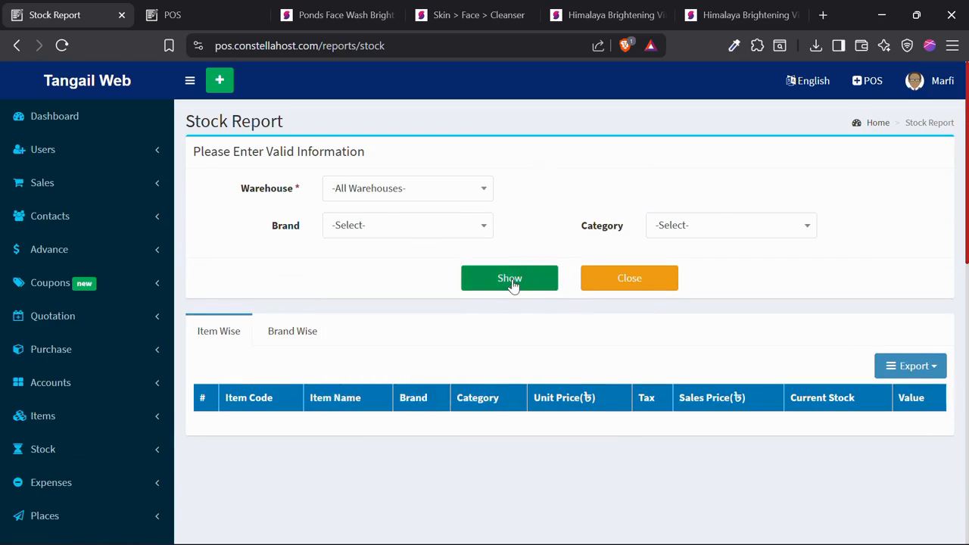
click(509, 278)
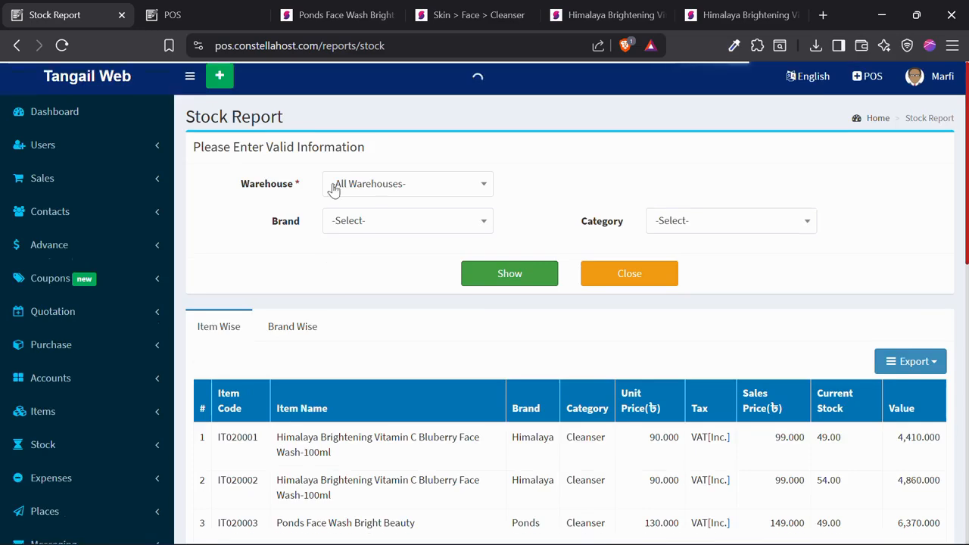
- Review the item-wise stock table's sales prices, total current stock and total stock value
scroll(390, 151, down, 3)
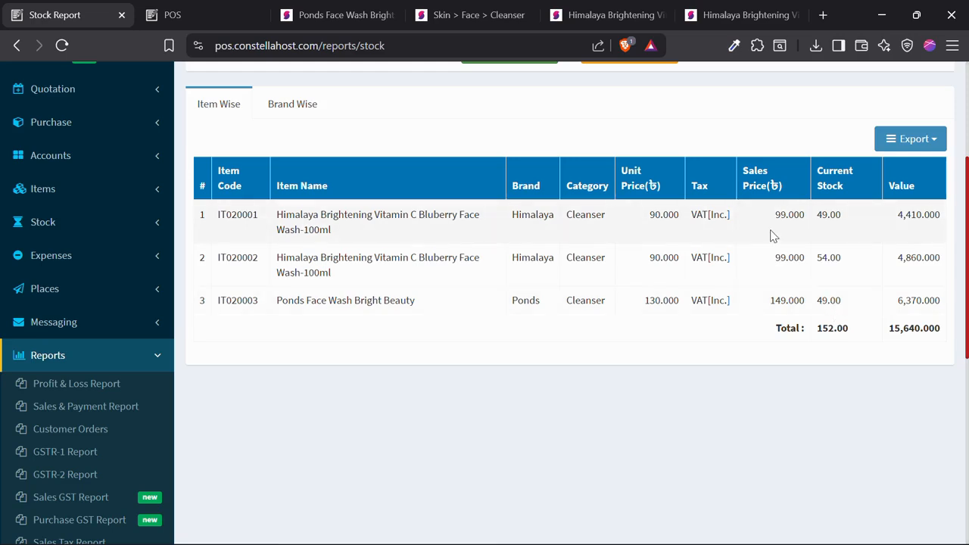
drag(769, 223, 793, 218)
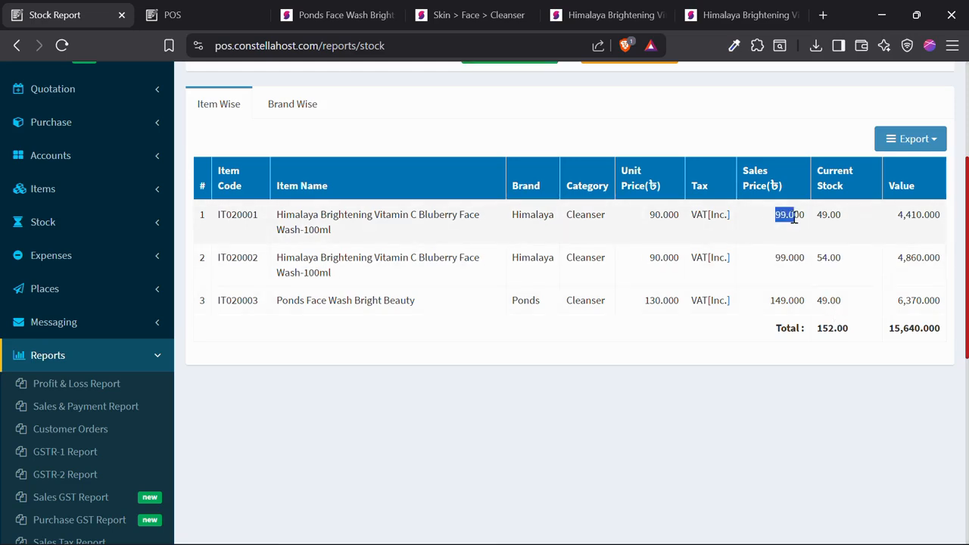
click(884, 216)
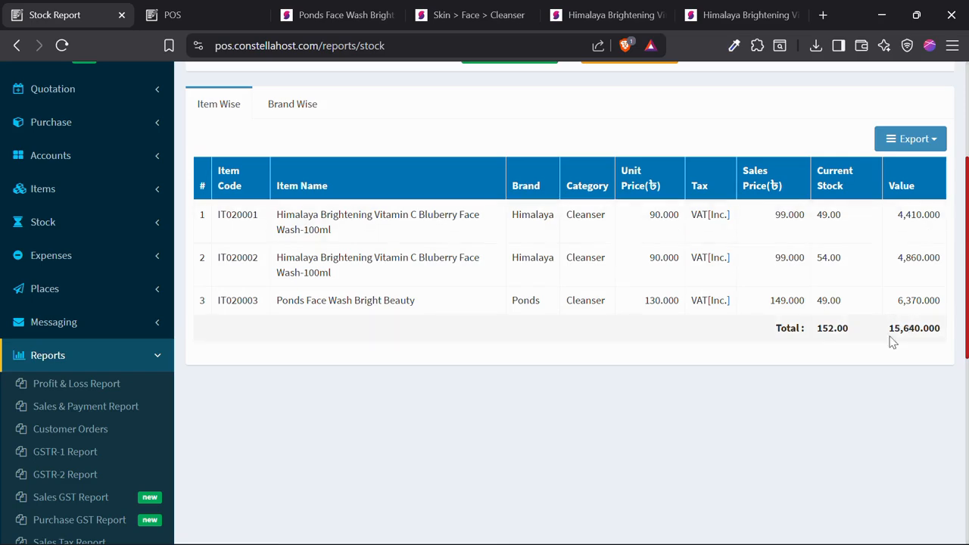
drag(817, 340, 838, 341)
click(838, 343)
drag(890, 333, 922, 333)
click(899, 336)
- Look through the other available report types, including the tax, purchase, return, expense and payments reports
scroll(41, 210, down, 6)
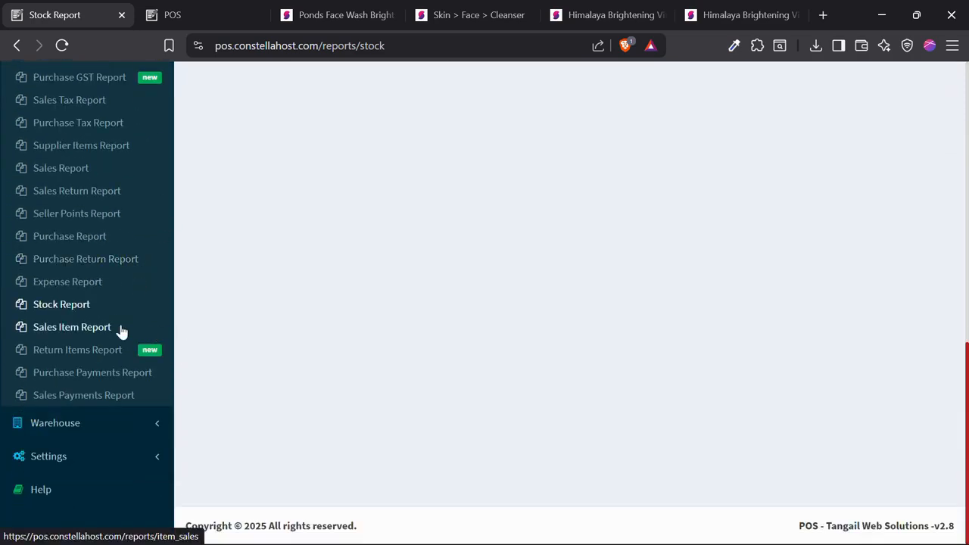
scroll(93, 258, up, 5)
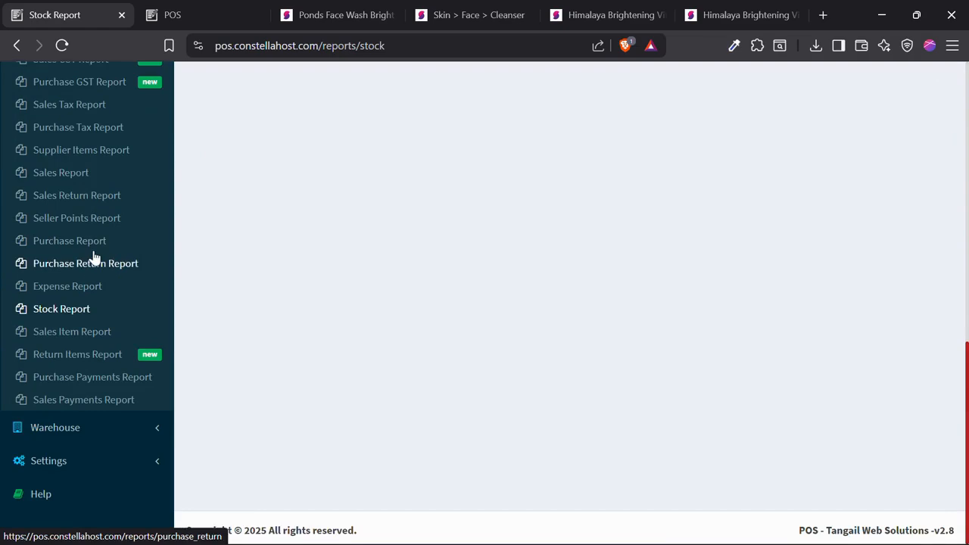
scroll(98, 232, down, 5)
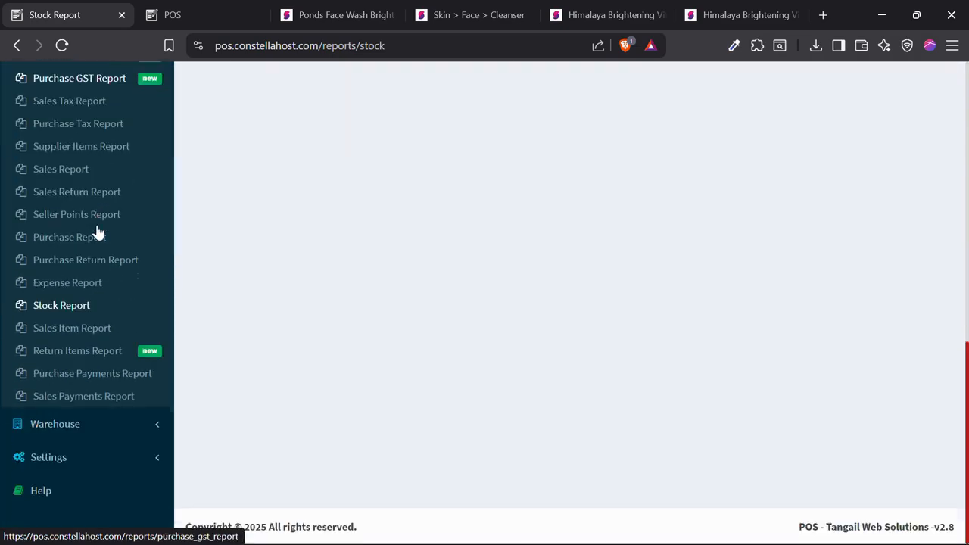
scroll(96, 233, up, 8)
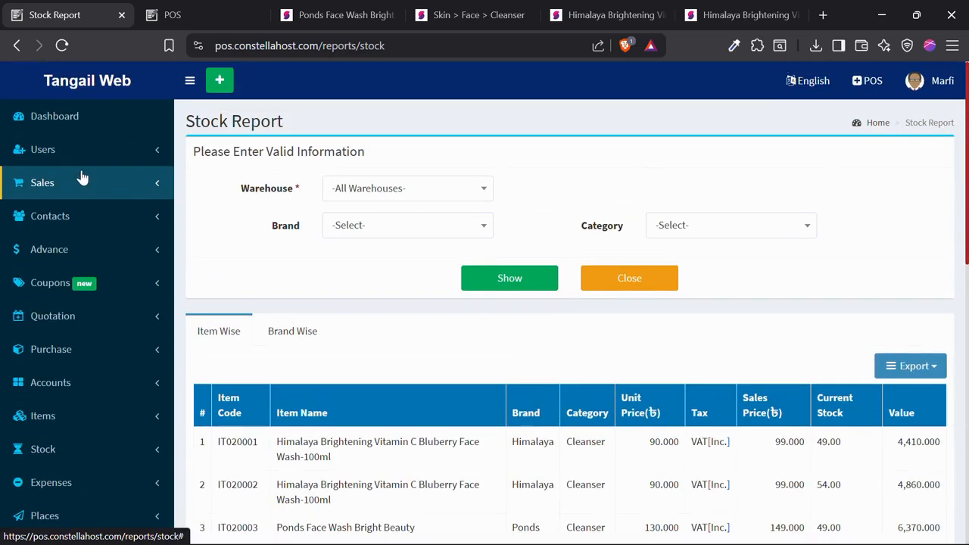